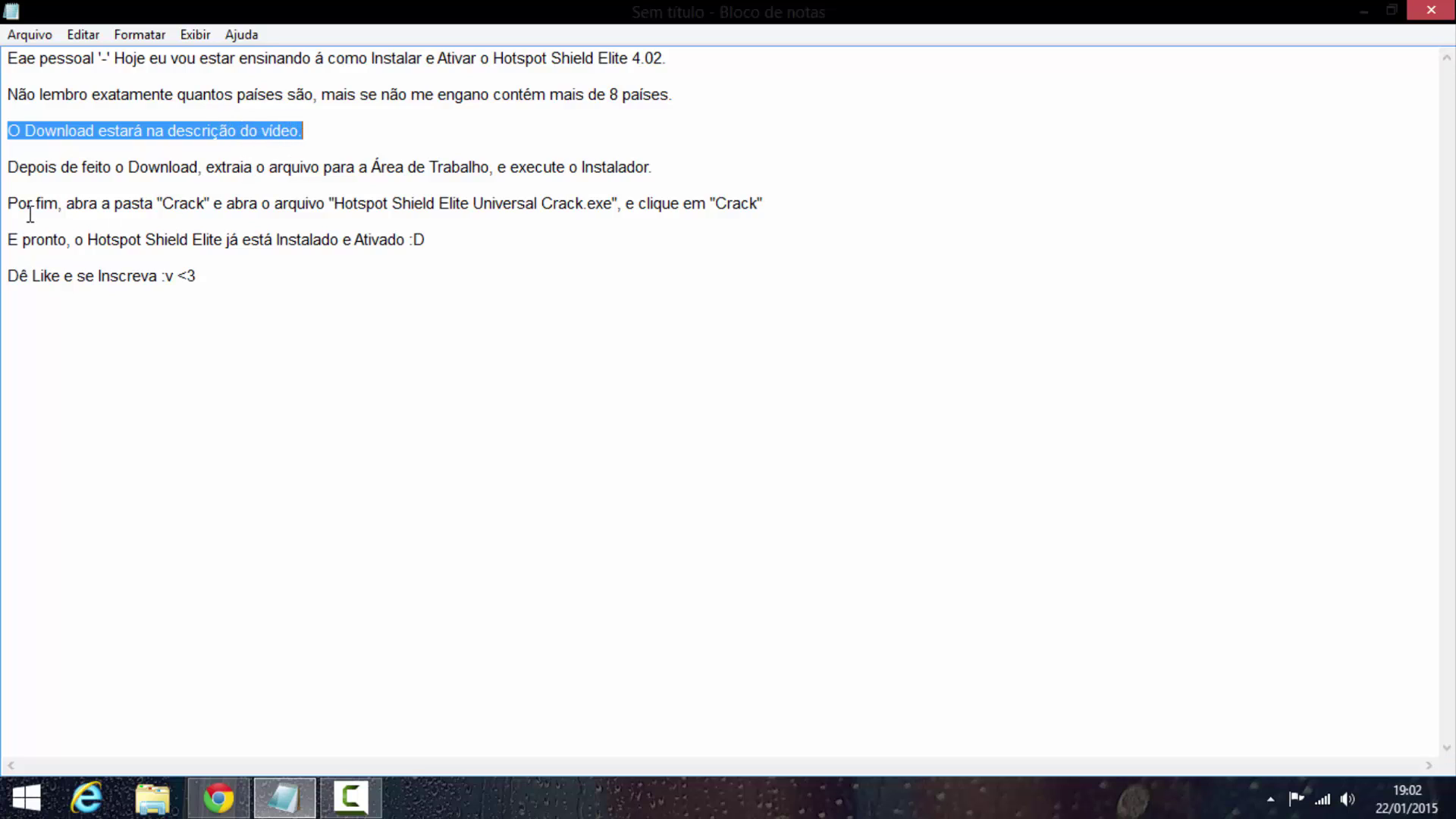
- Highlight the note's instruction about extracting the file to the desktop and running the installer, and put the note away
drag(10, 165, 232, 165)
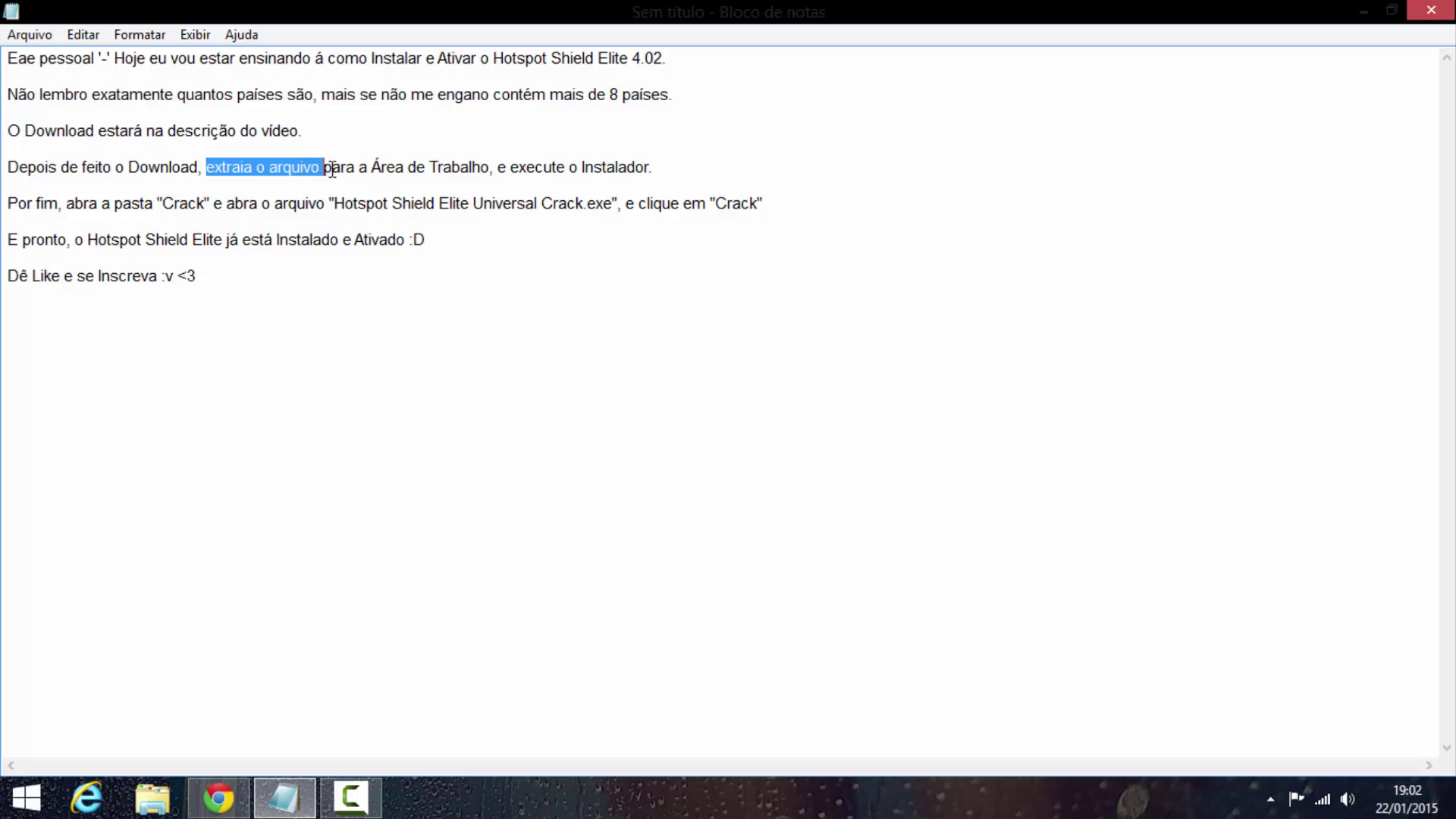
drag(362, 168, 645, 170)
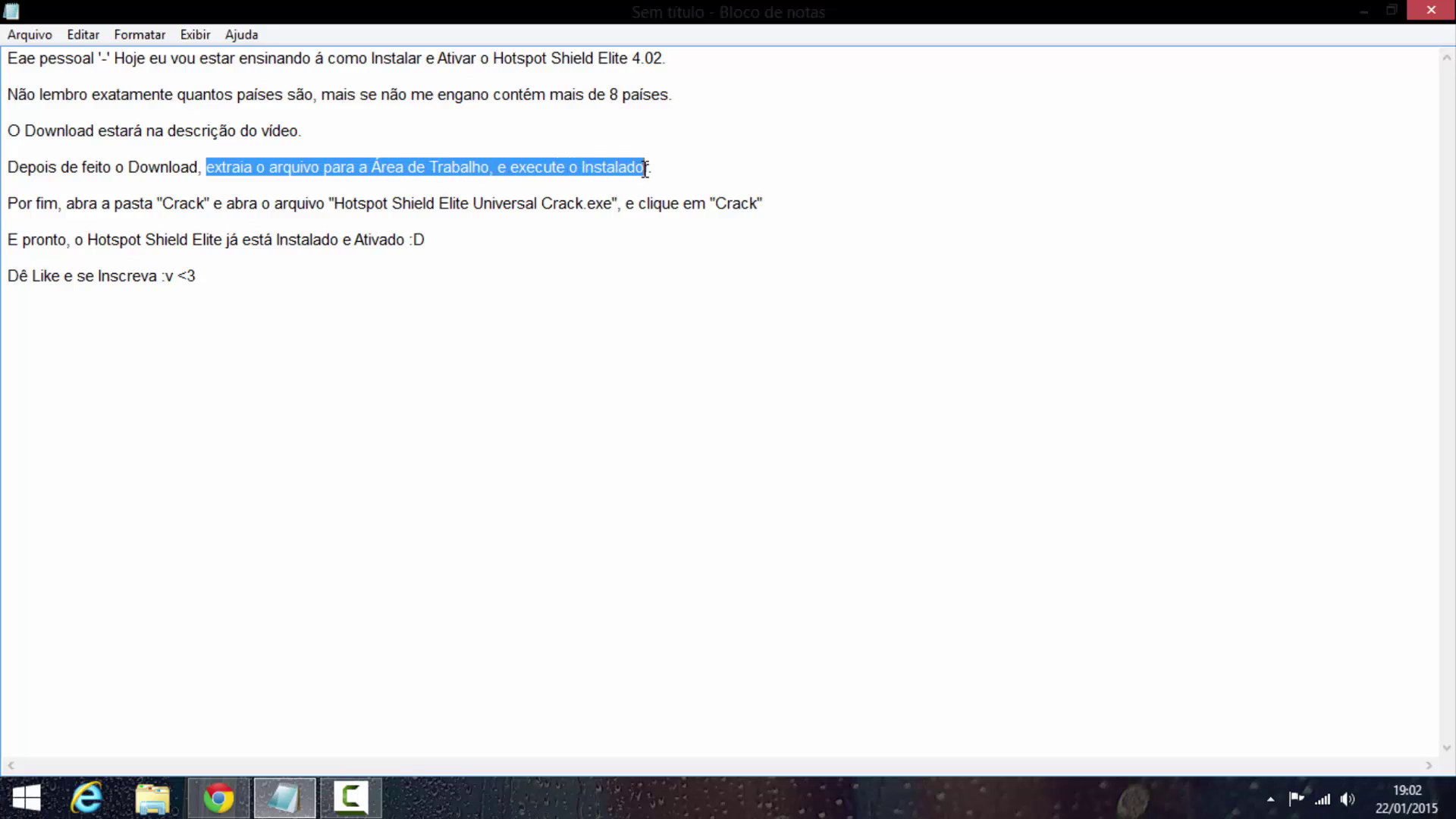
click(1363, 11)
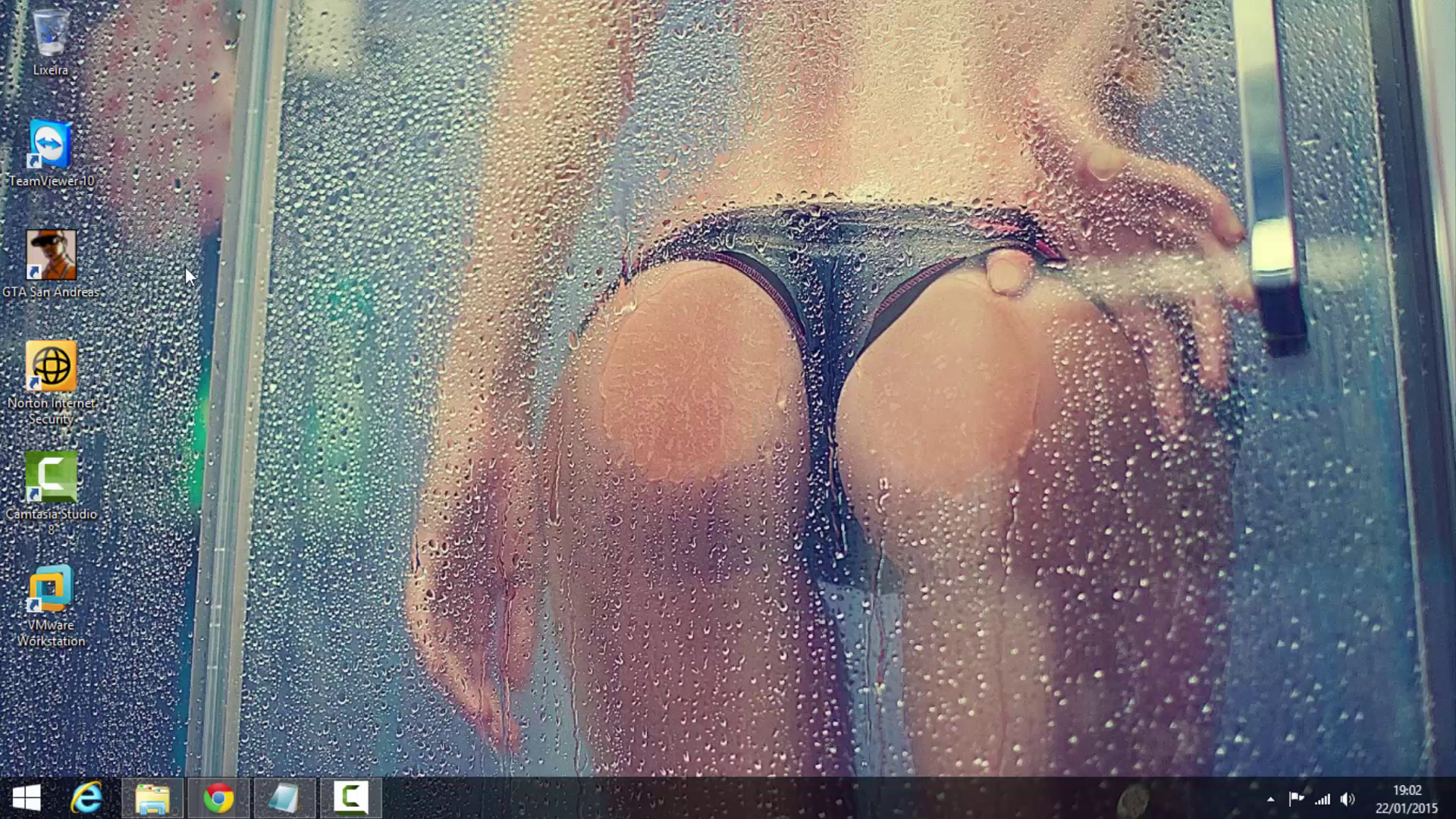
- Extract the Hotspot Shield 4.02 archive from the Downloads folder to the desktop
key(super+e)
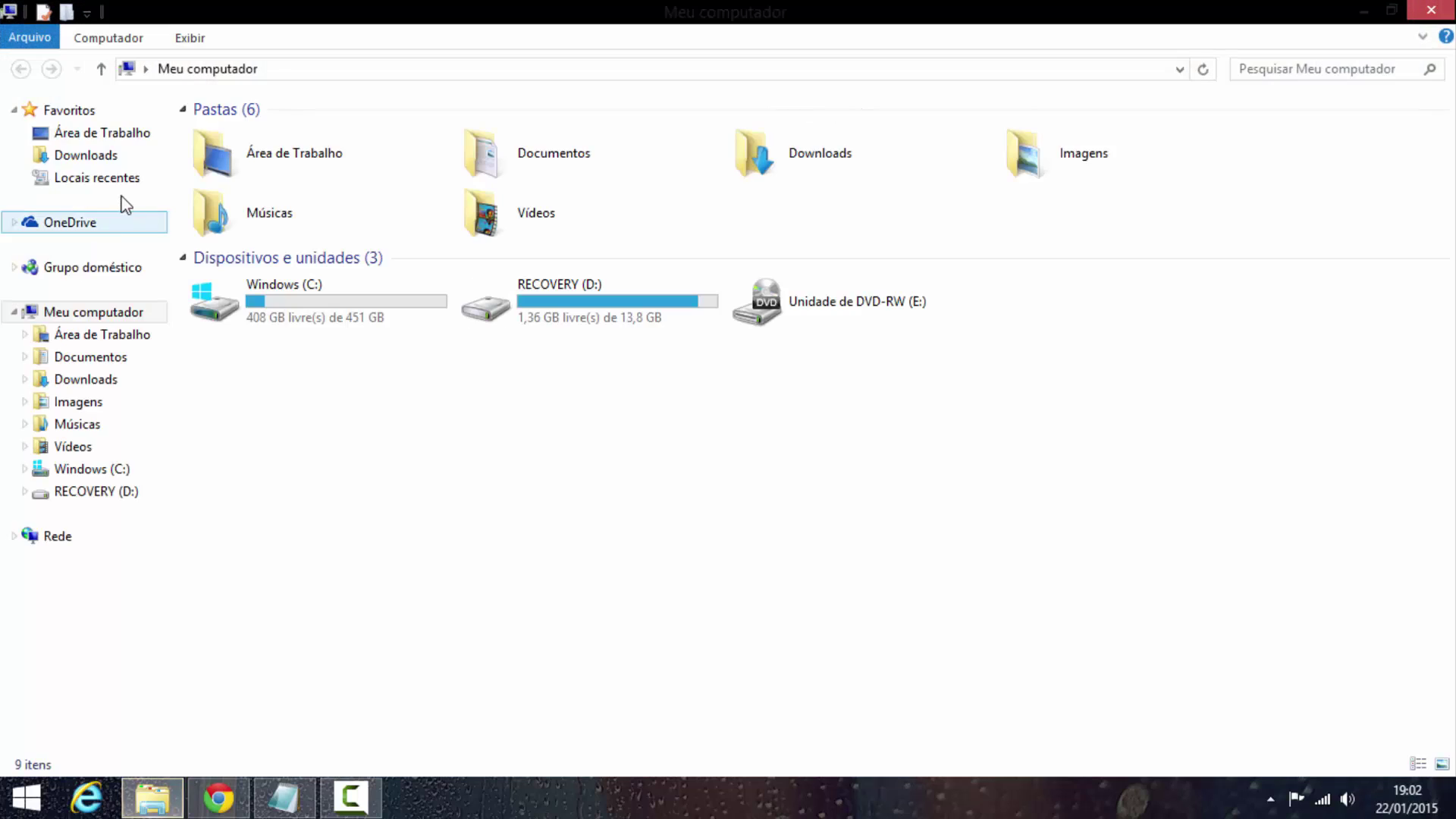
click(85, 155)
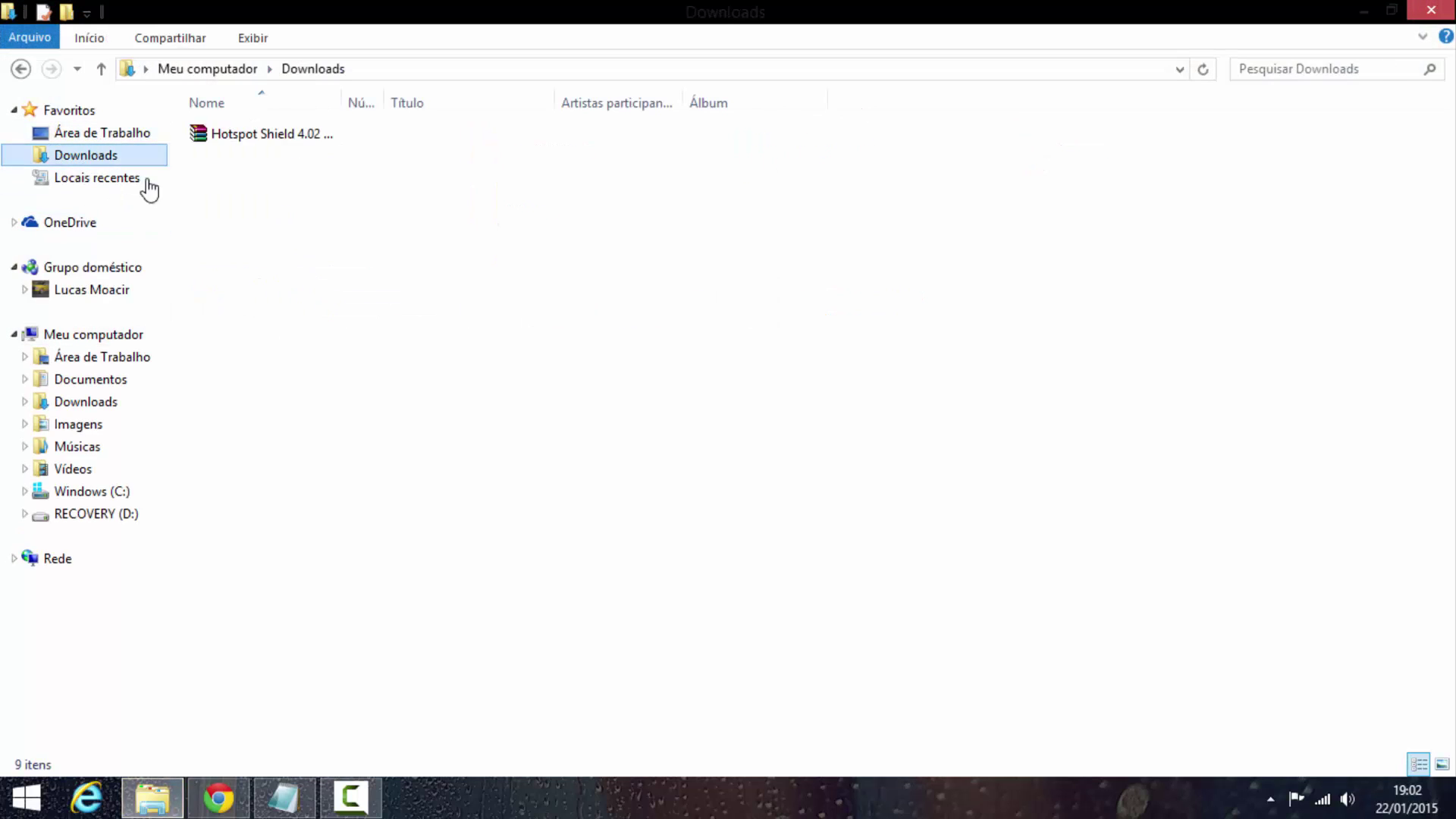
right_click(244, 131)
click(339, 193)
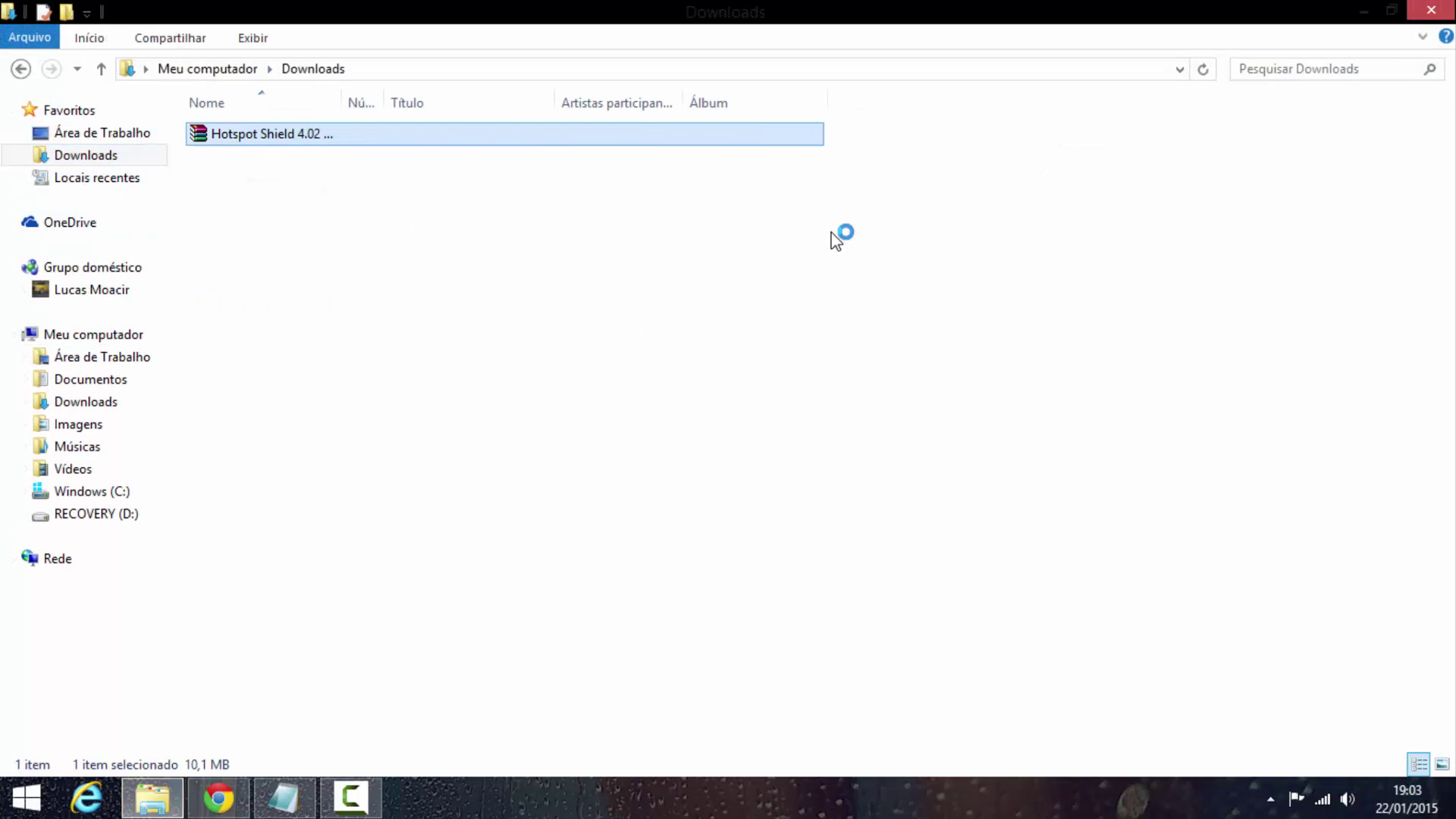
click(797, 274)
click(818, 617)
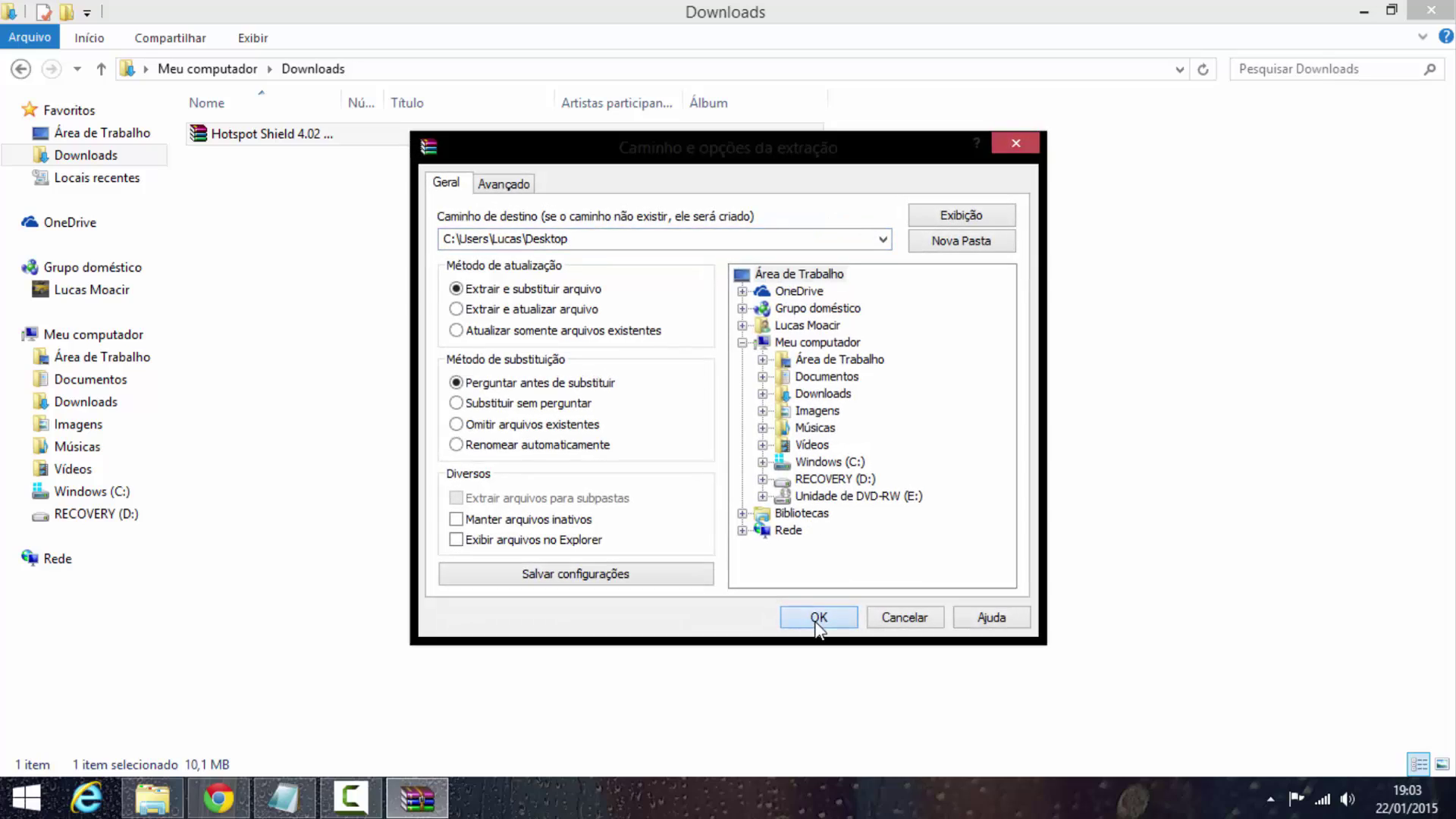
click(1365, 9)
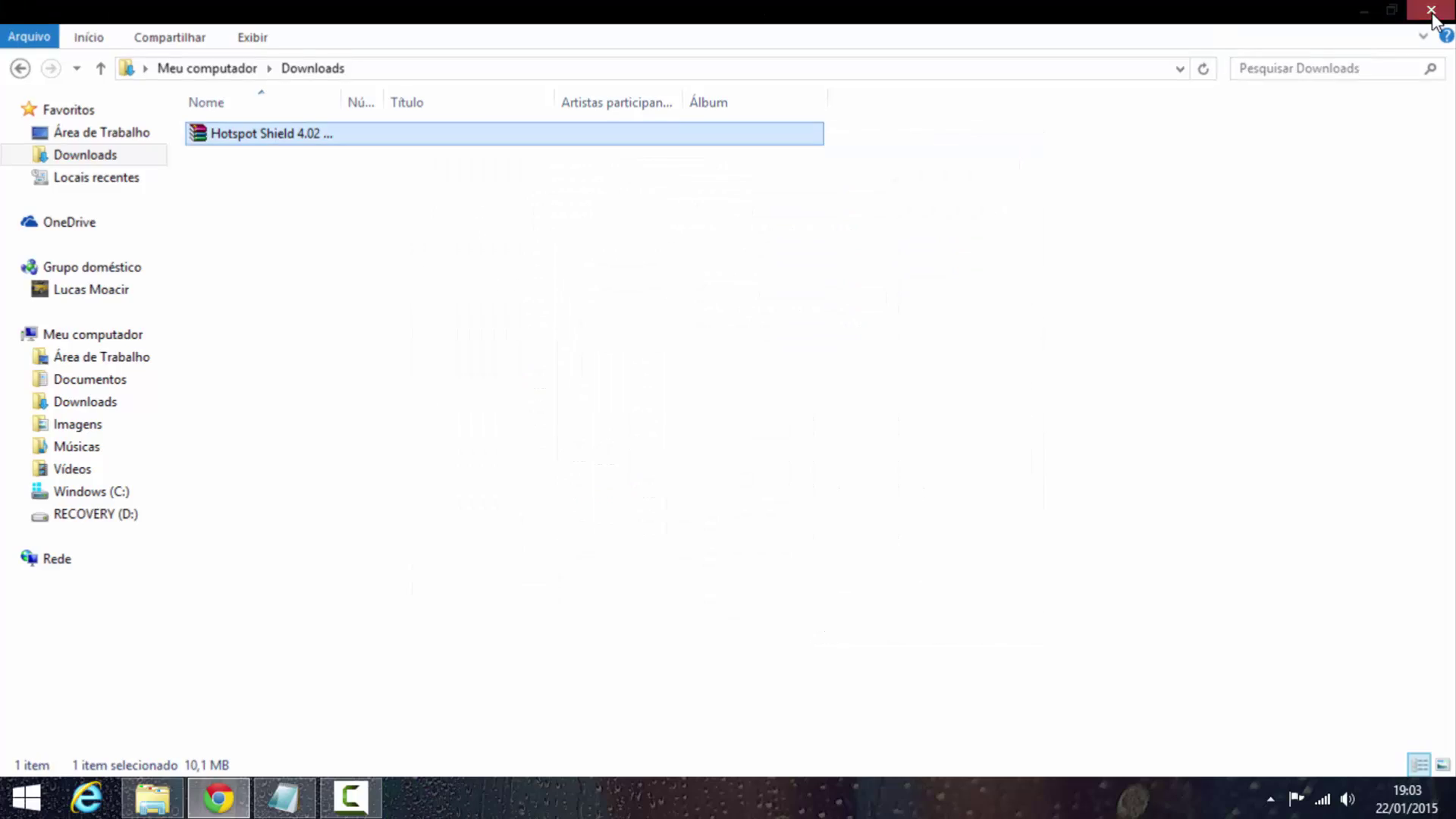
- Disable Norton's antivirus Auto-Protect and confirm the request
click(1271, 800)
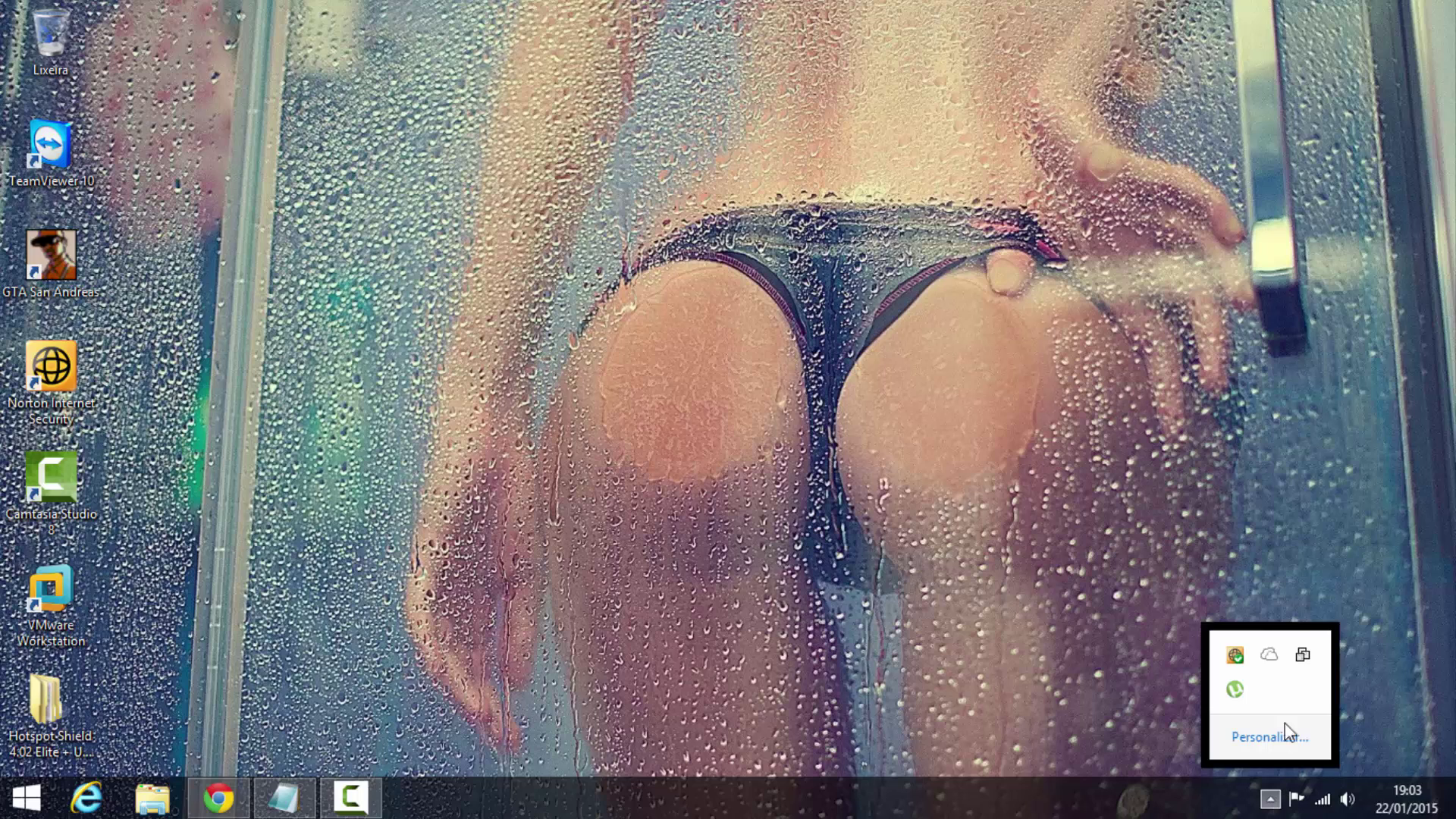
right_click(1244, 652)
click(1252, 600)
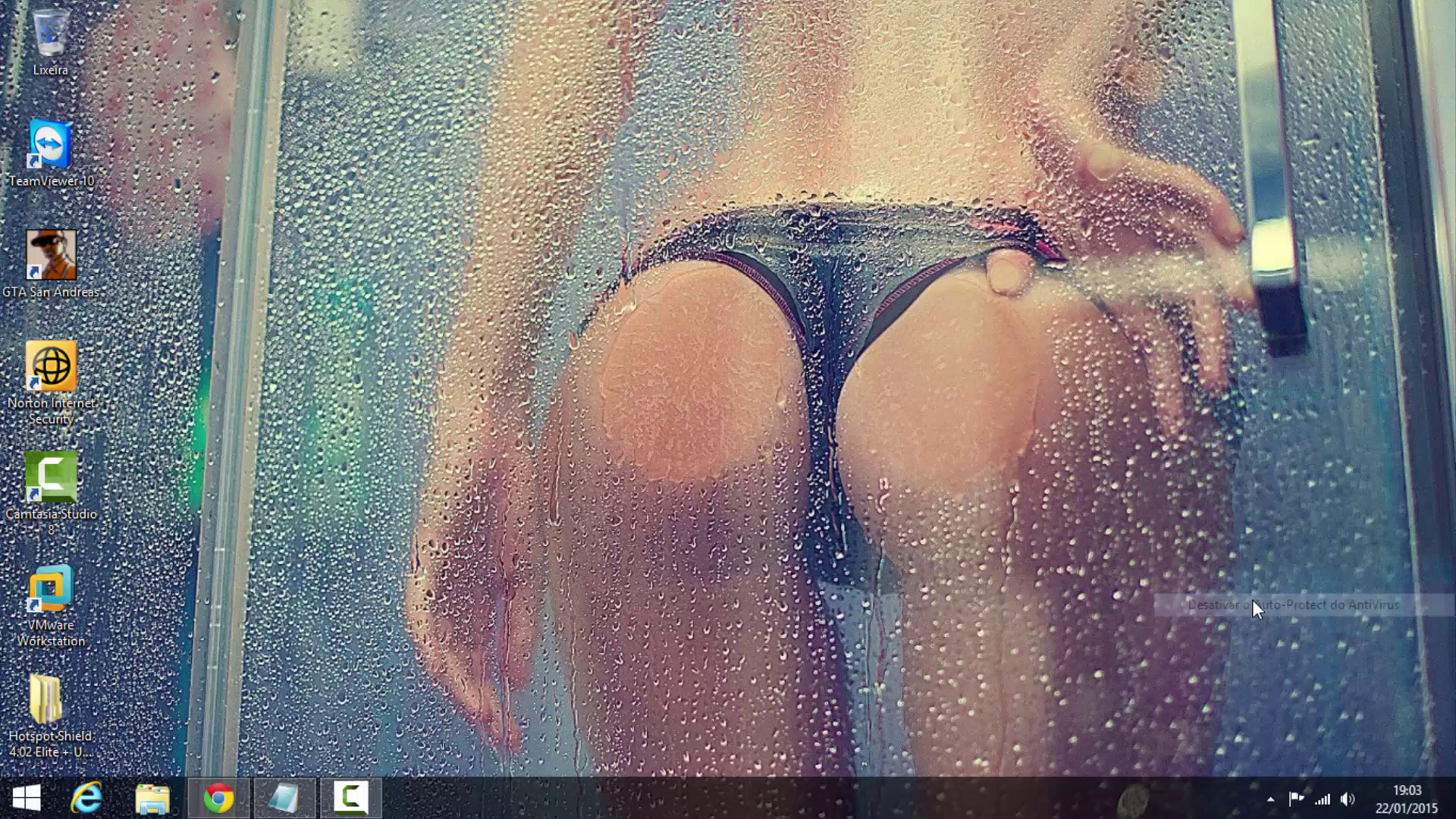
click(792, 529)
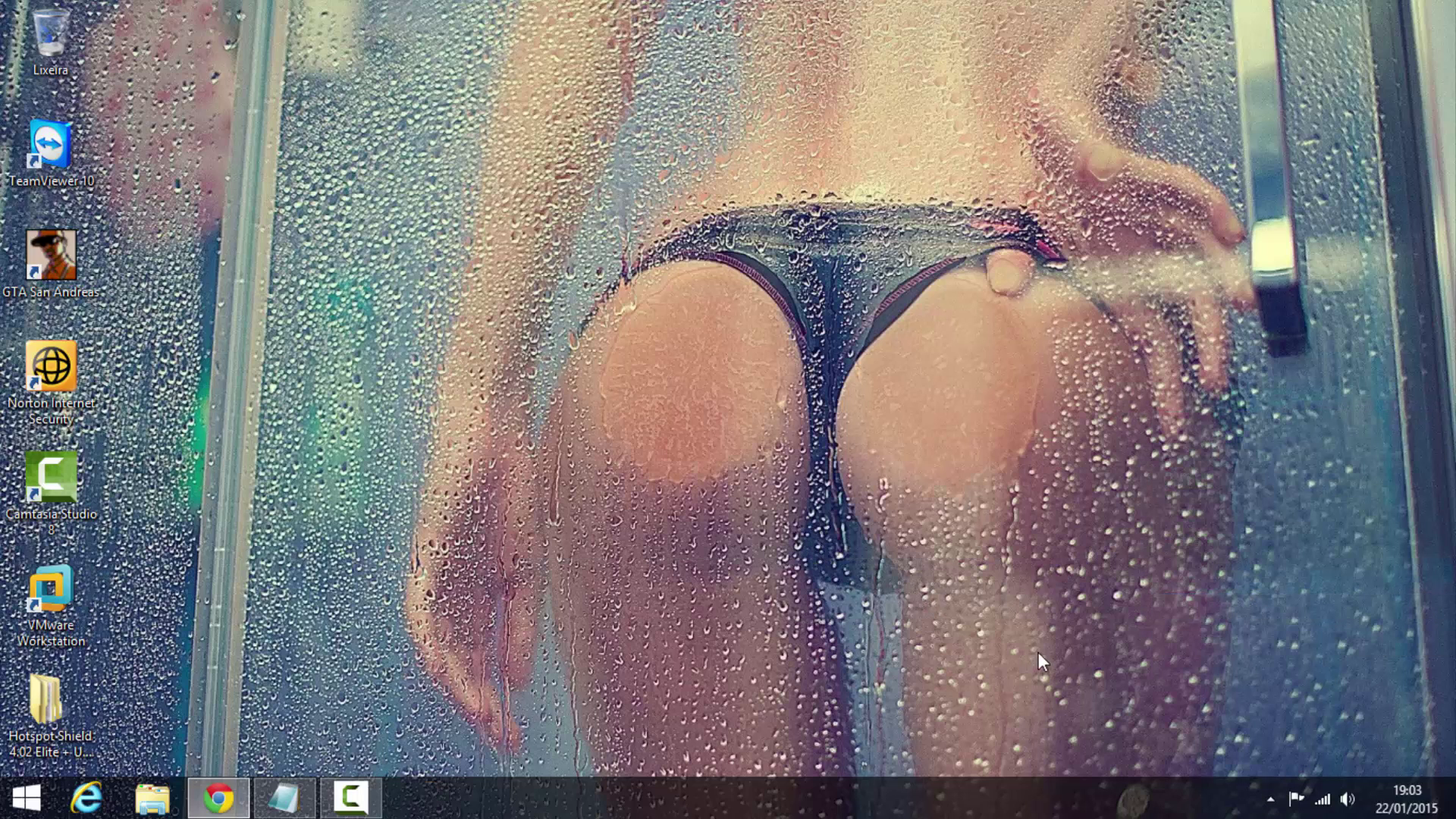
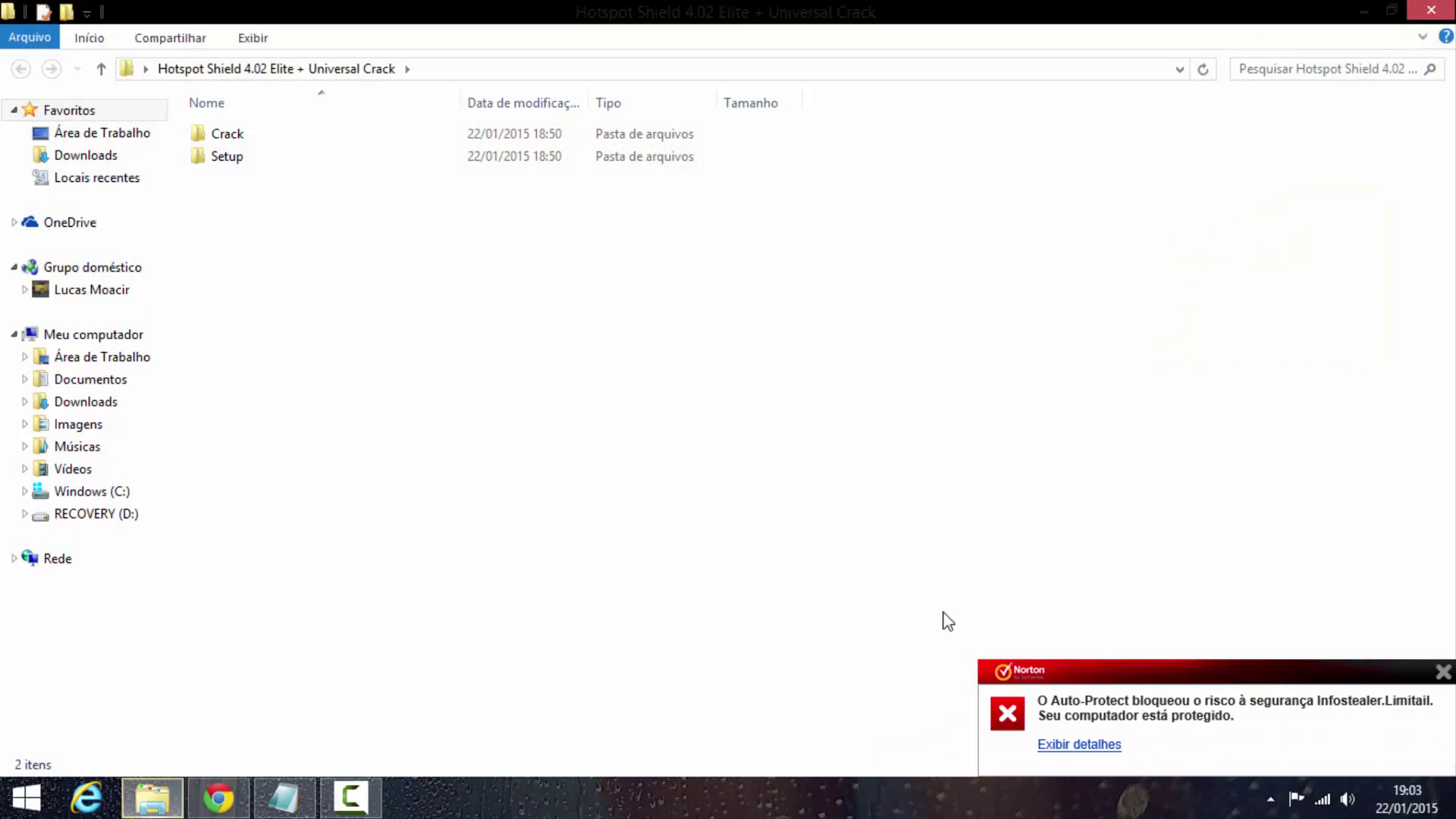
- Check the contents of the extracted Crack and Setup folders and delete the extracted Hotspot Shield folder from the desktop
click(1442, 675)
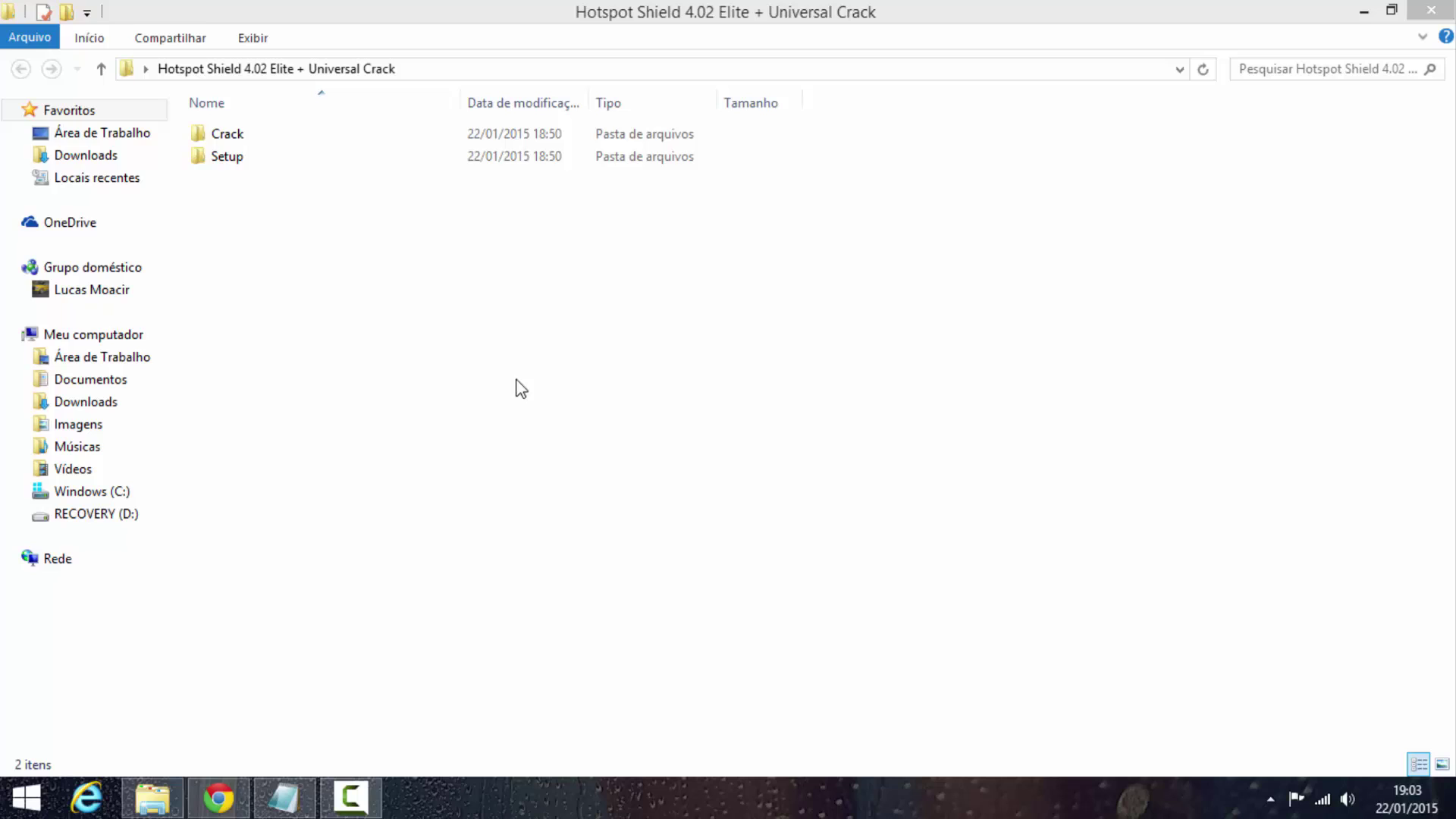
double_click(236, 141)
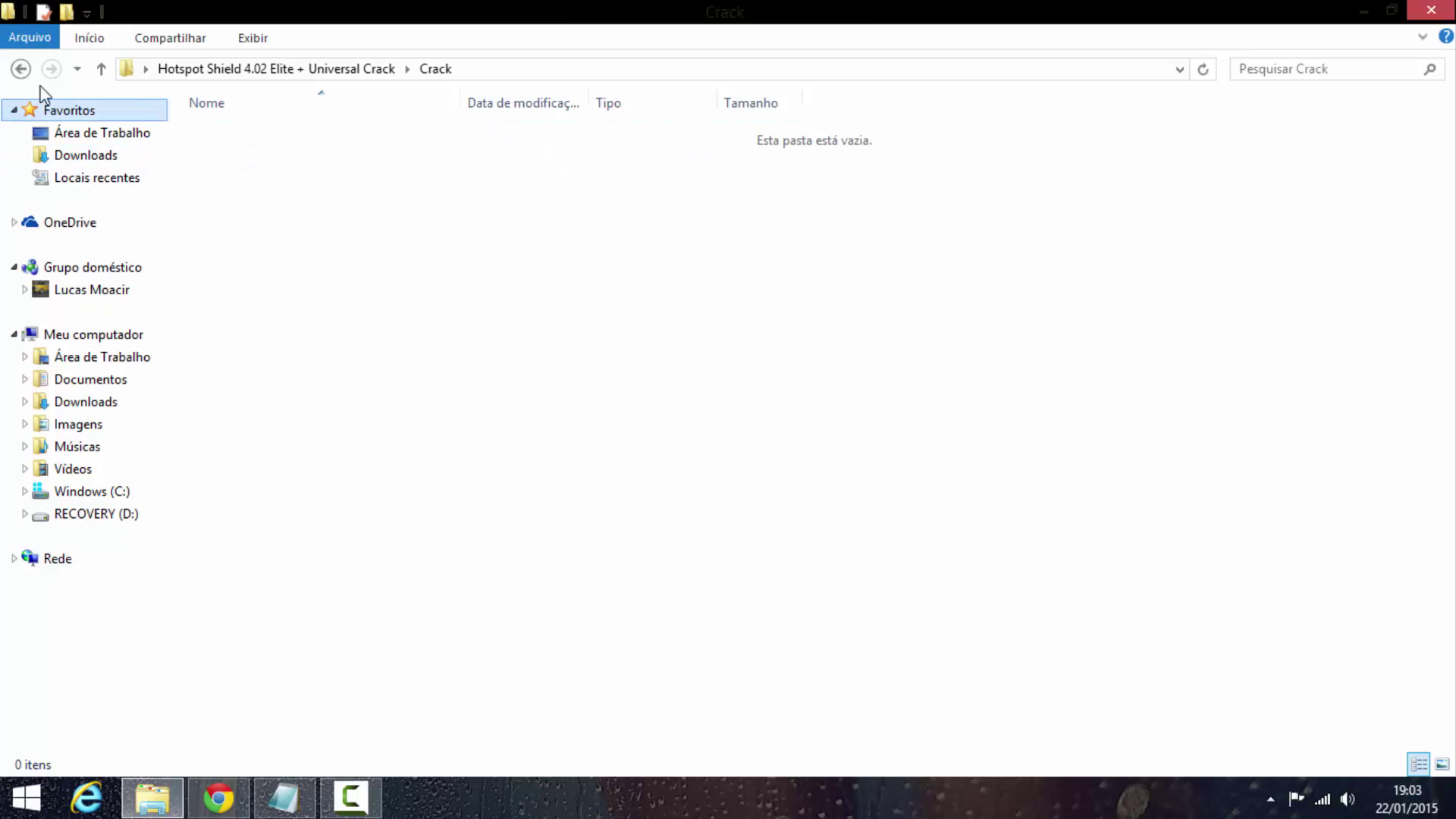
click(21, 68)
double_click(311, 161)
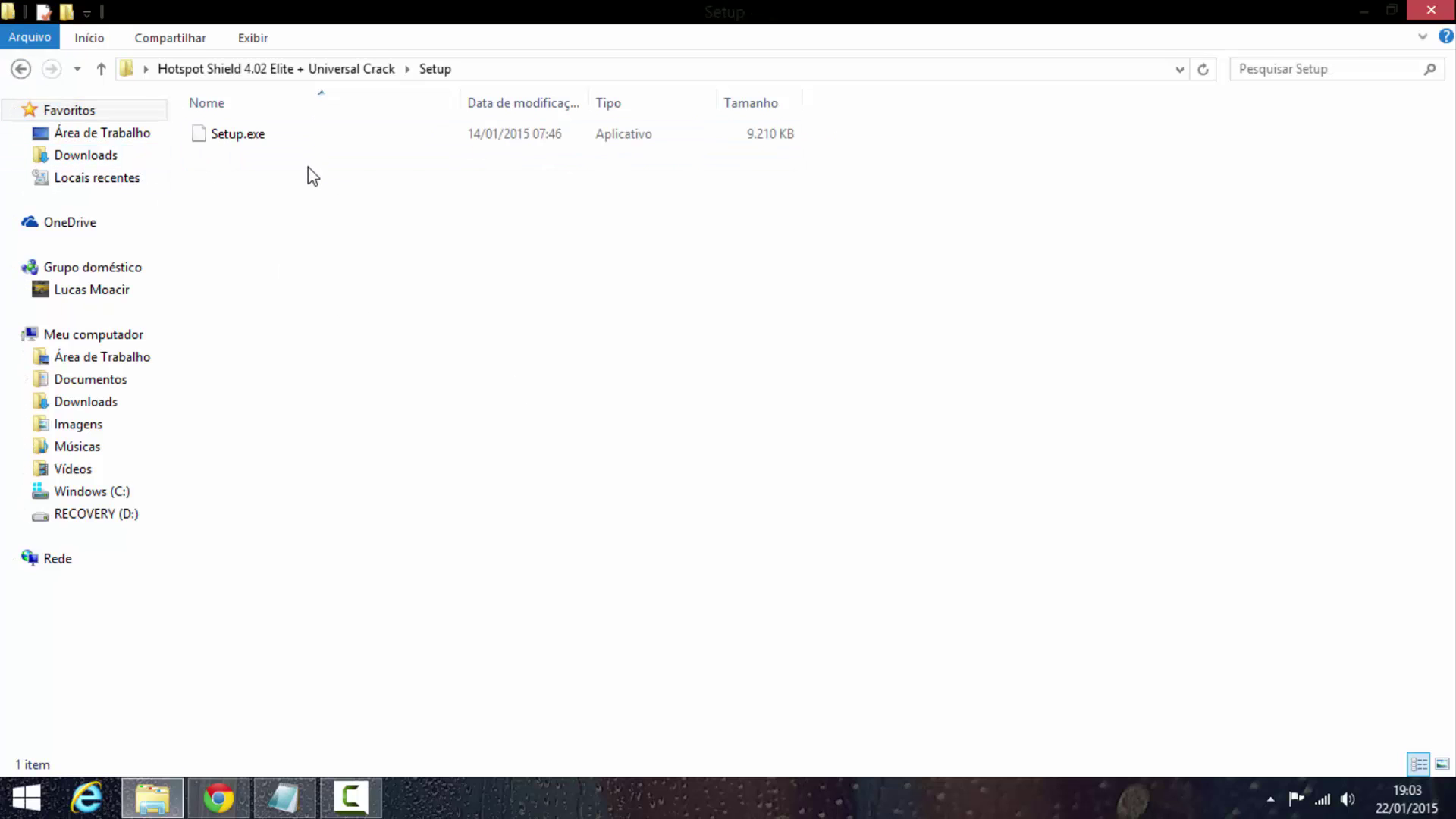
click(1429, 24)
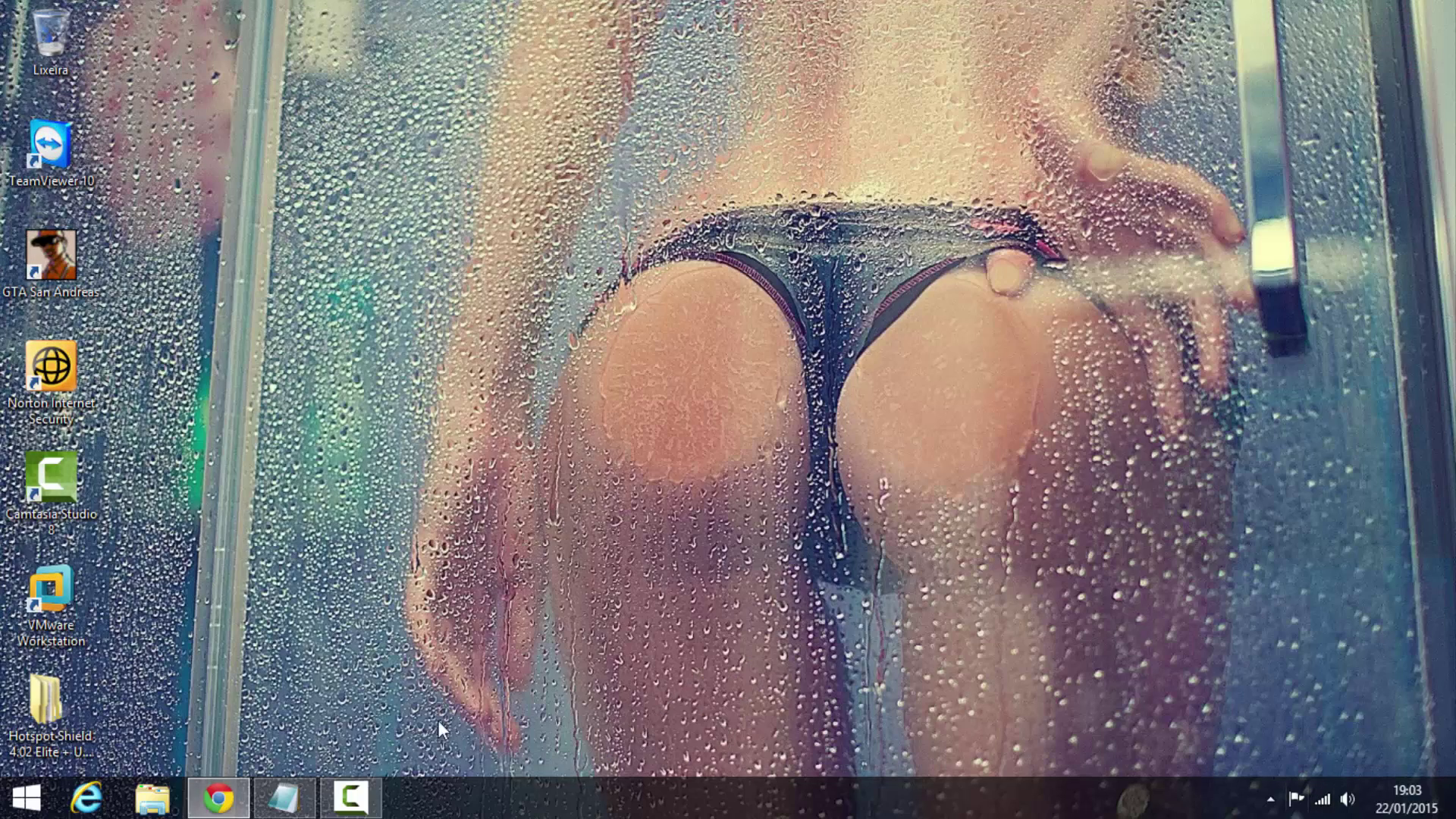
key(Delete)
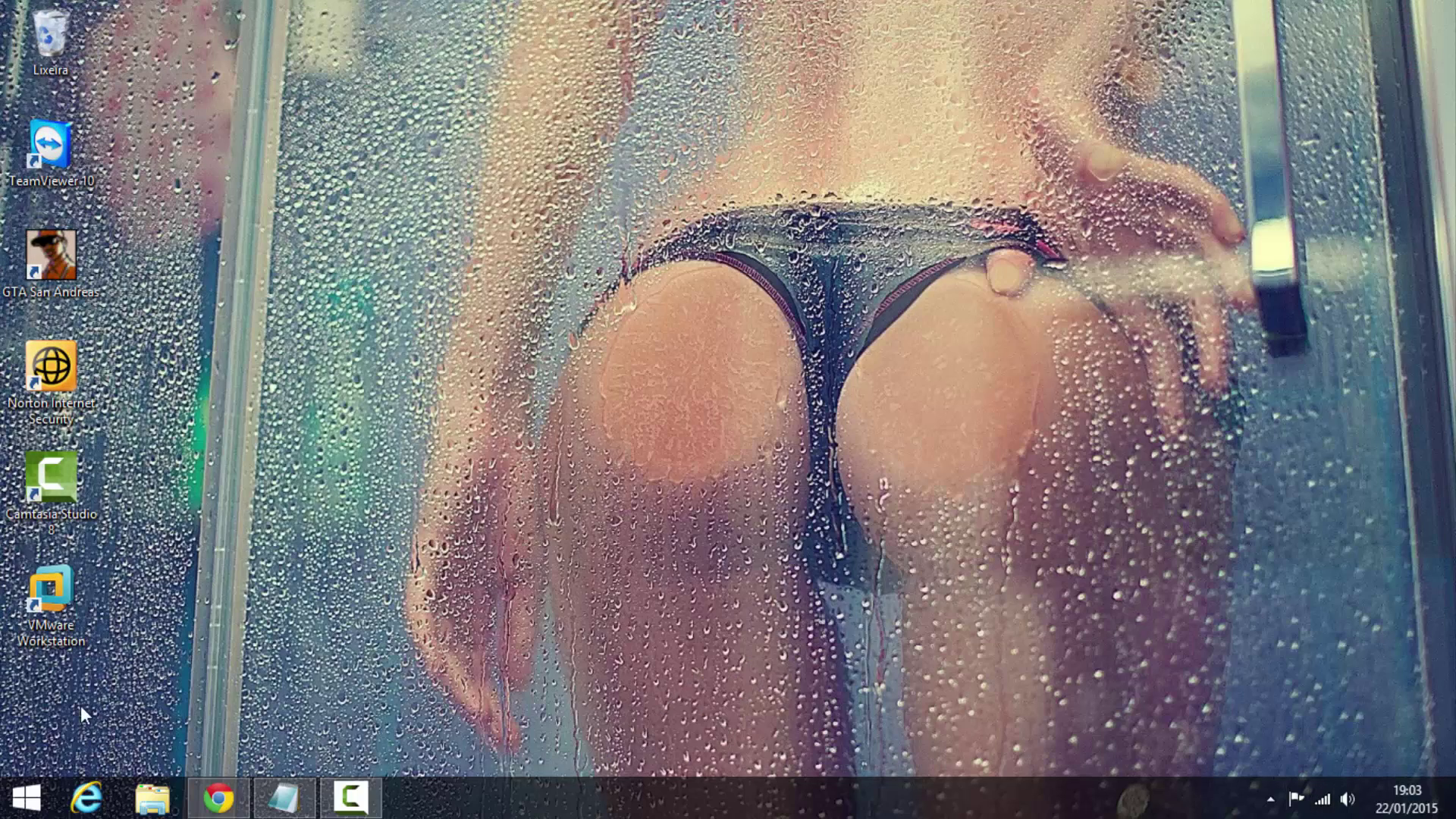
- Open the Hotspot Shield 4.02 archive in Downloads and extract its folder to the desktop again
click(152, 796)
click(111, 155)
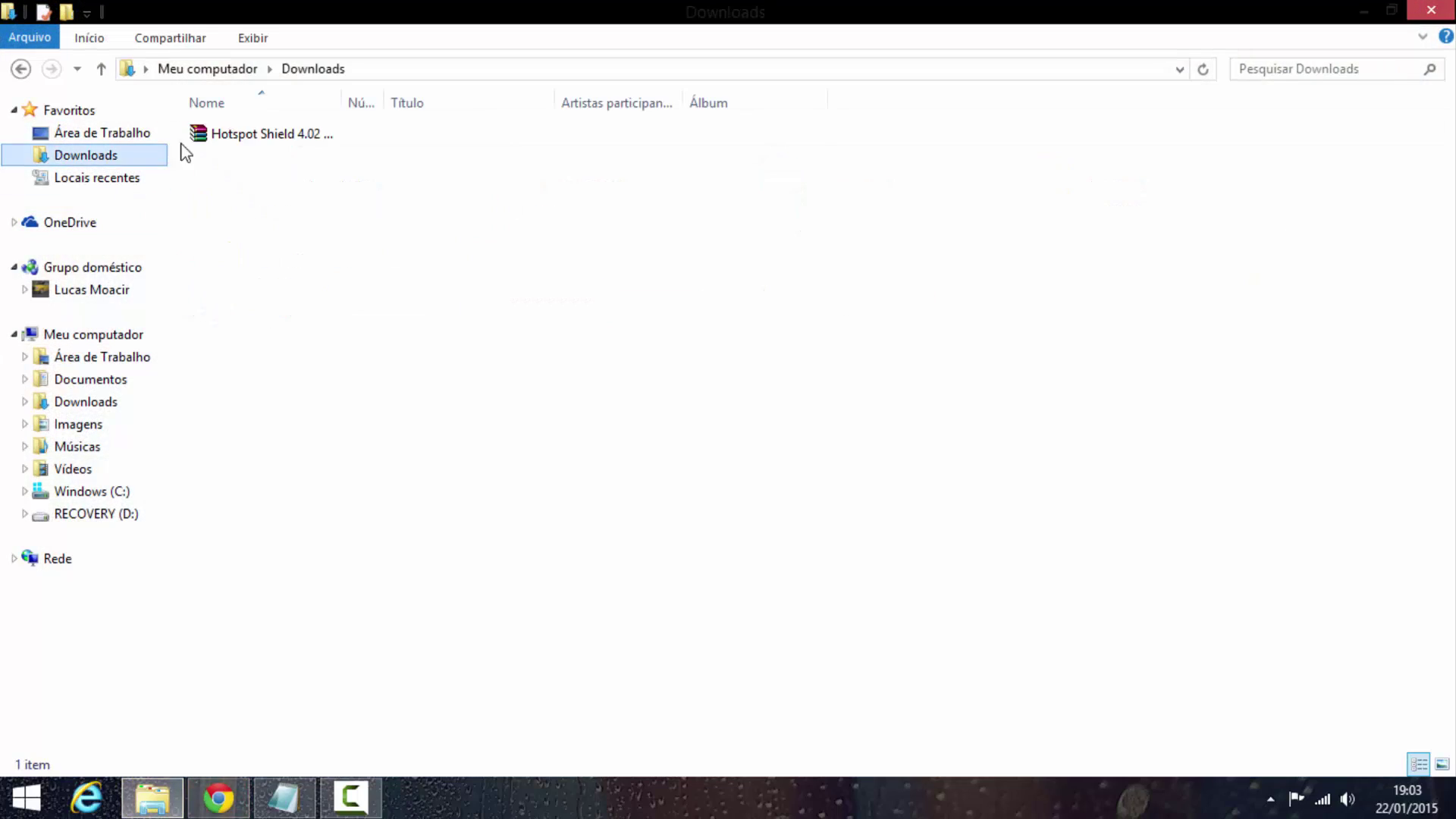
double_click(243, 144)
click(686, 384)
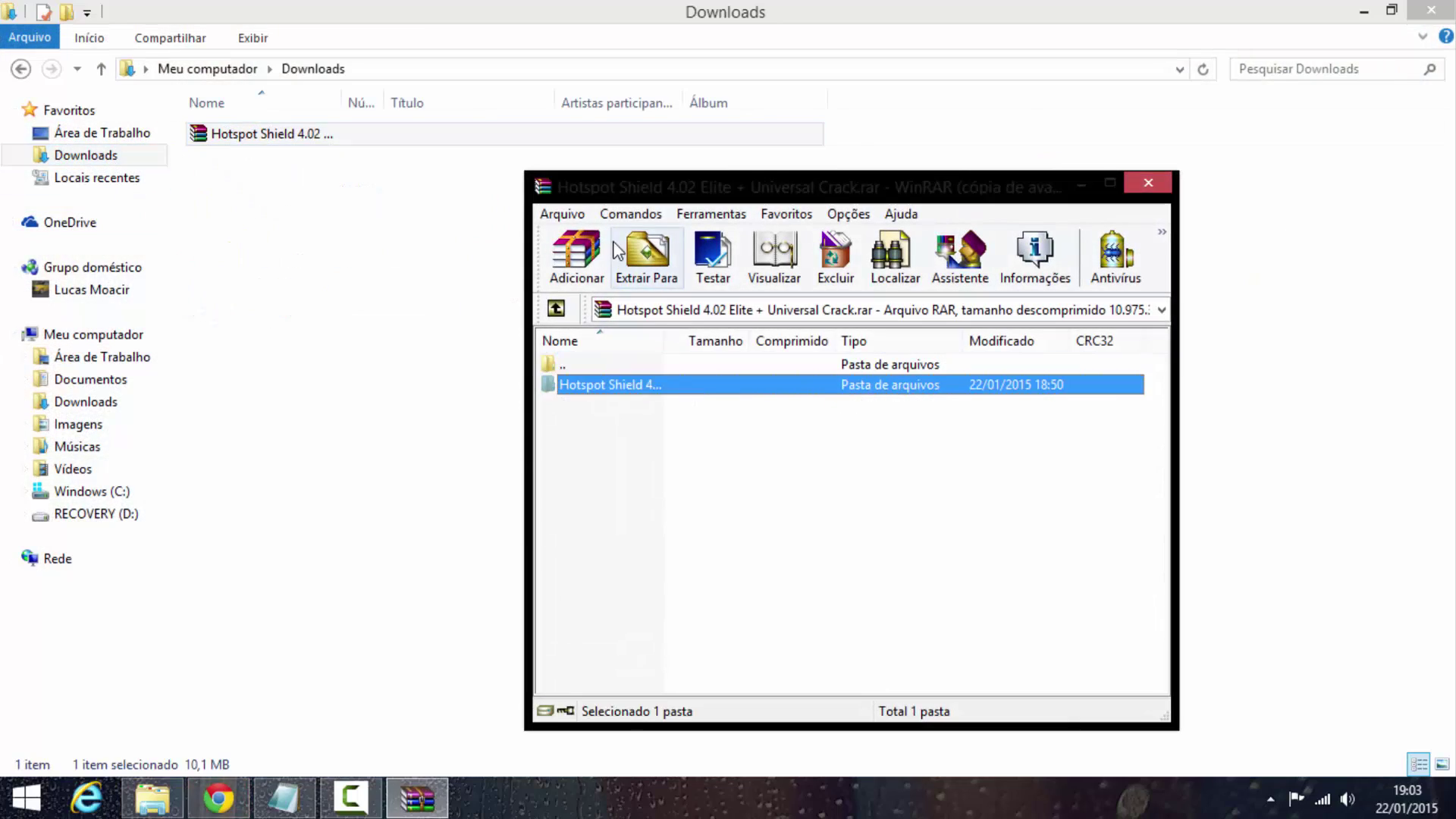
click(649, 254)
click(927, 335)
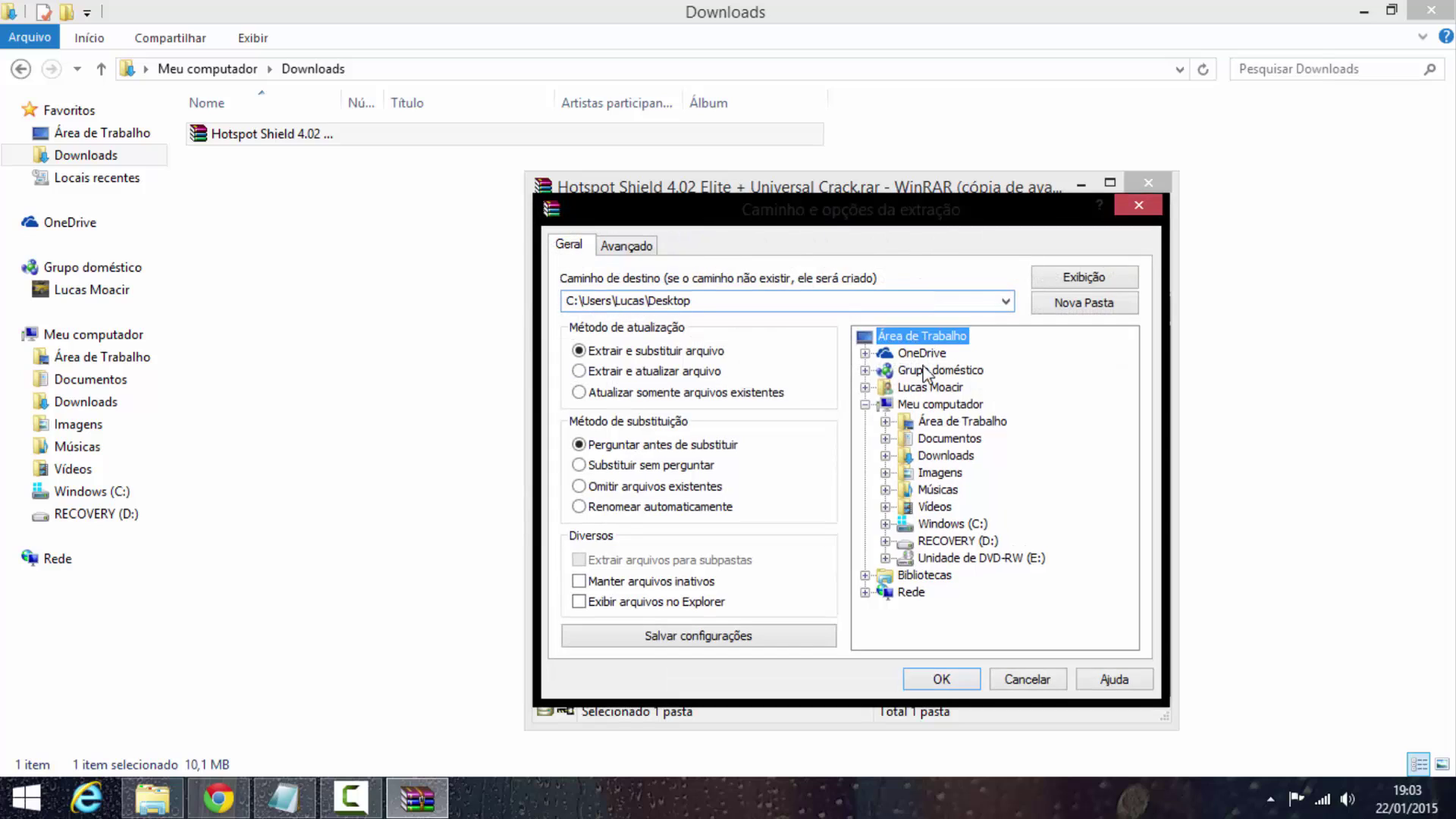
click(947, 680)
click(1162, 184)
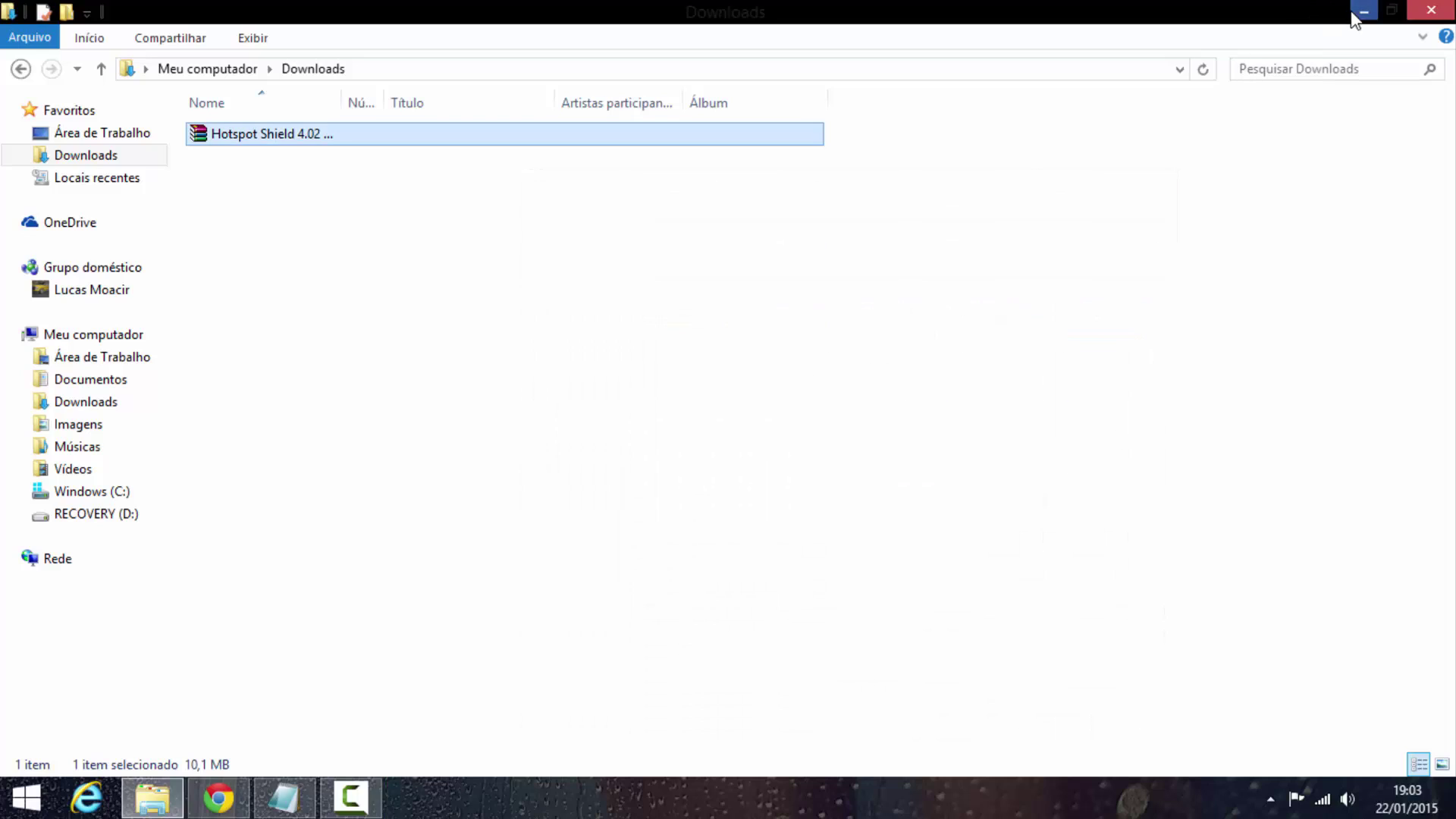
click(1431, 10)
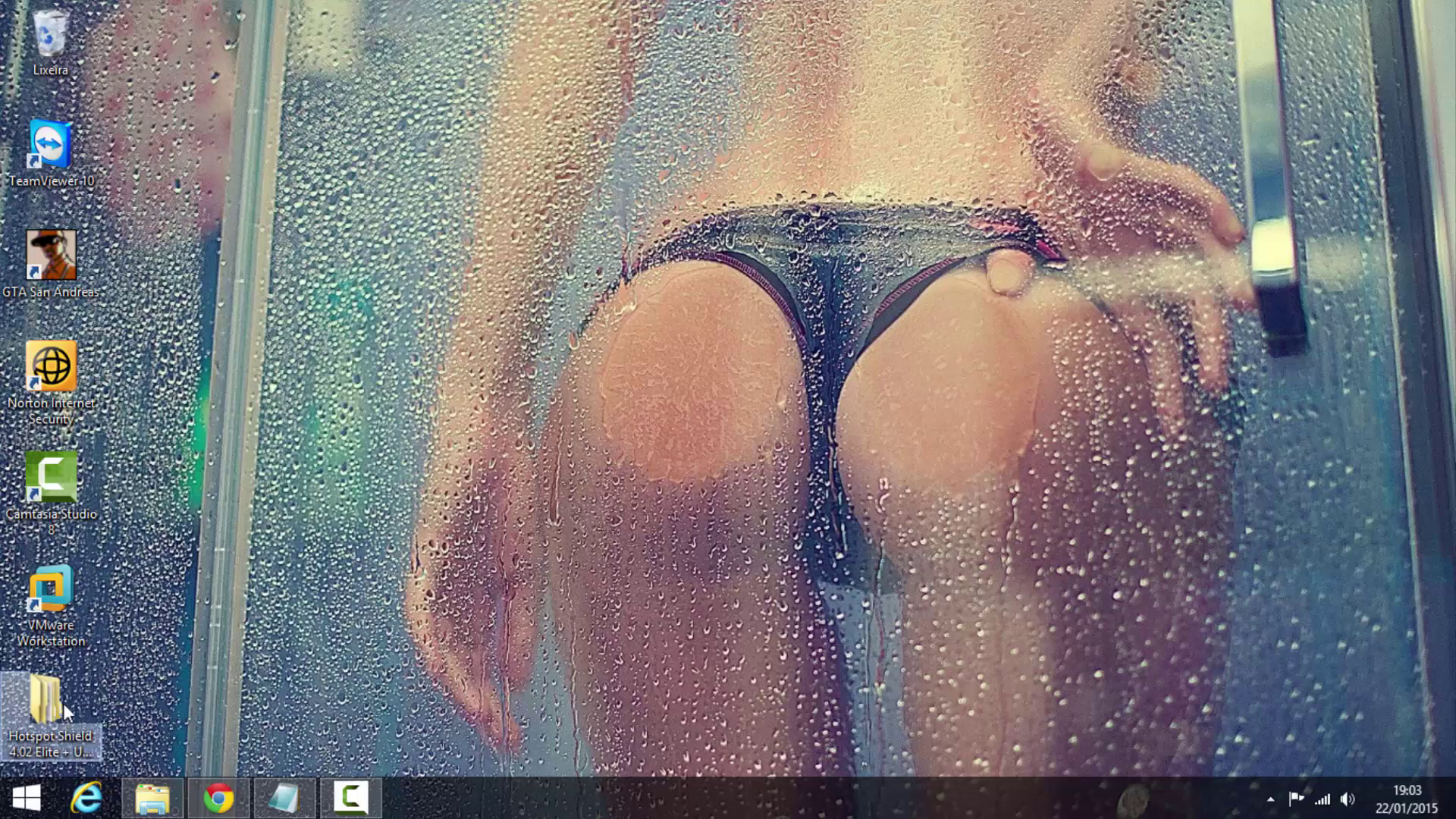
- Open the newly extracted desktop folder and check the contents of its Crack subfolder
double_click(63, 705)
click(364, 138)
double_click(362, 135)
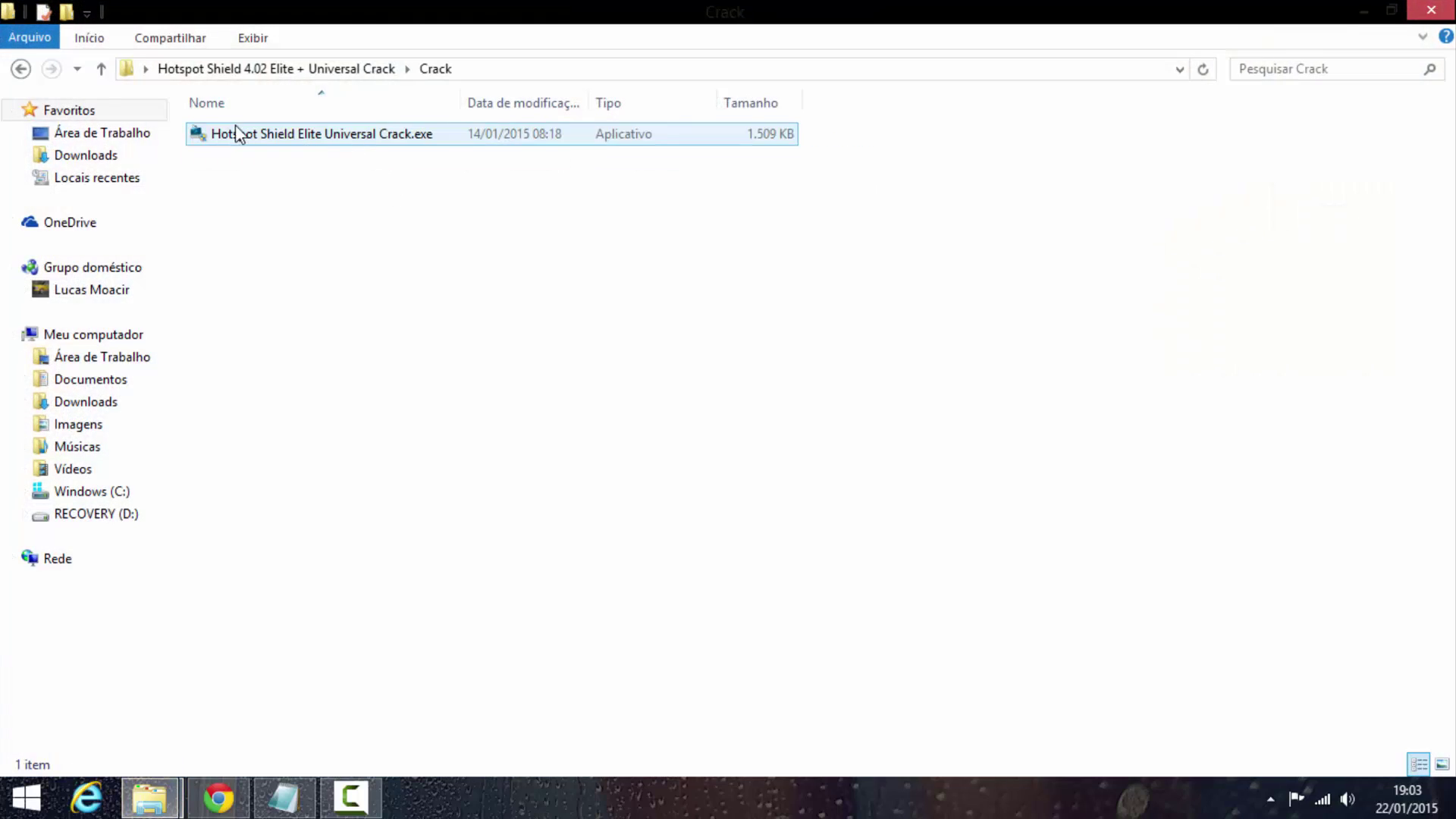
click(21, 69)
- Run Setup.exe from the Setup folder, start the Hotspot Shield installation and minimize the folder window
click(257, 156)
double_click(257, 155)
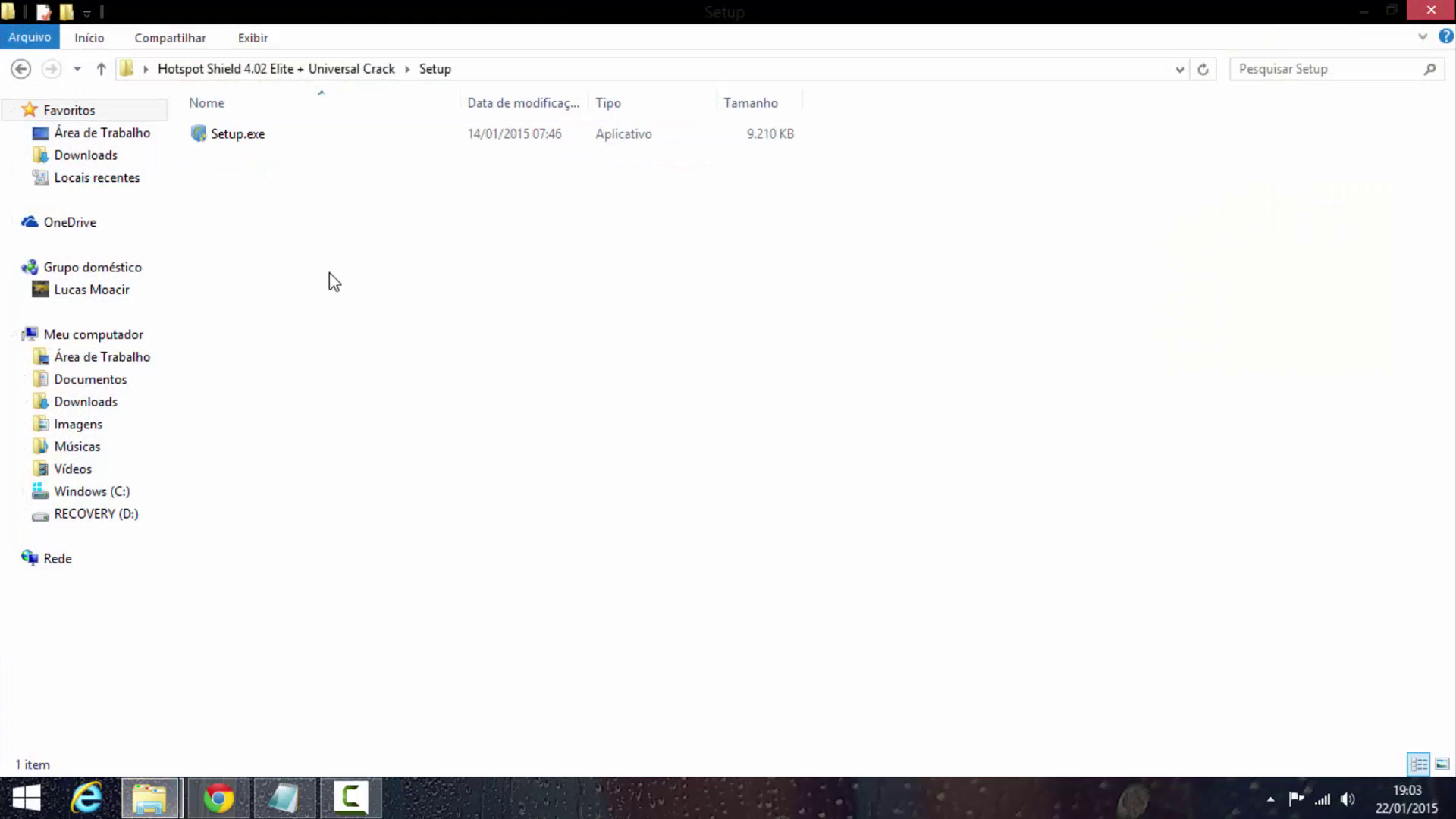
drag(351, 311, 252, 130)
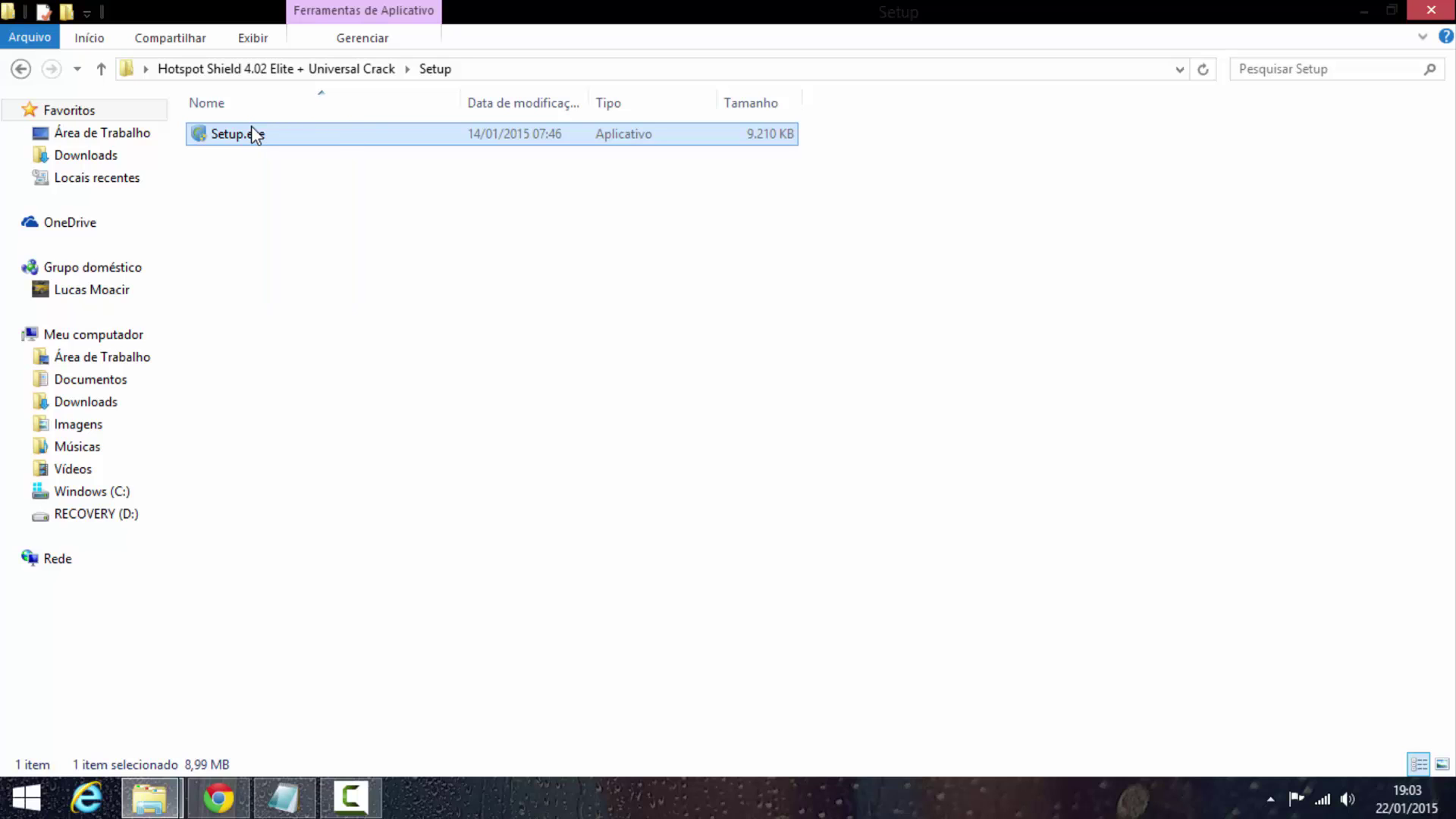
key(Return)
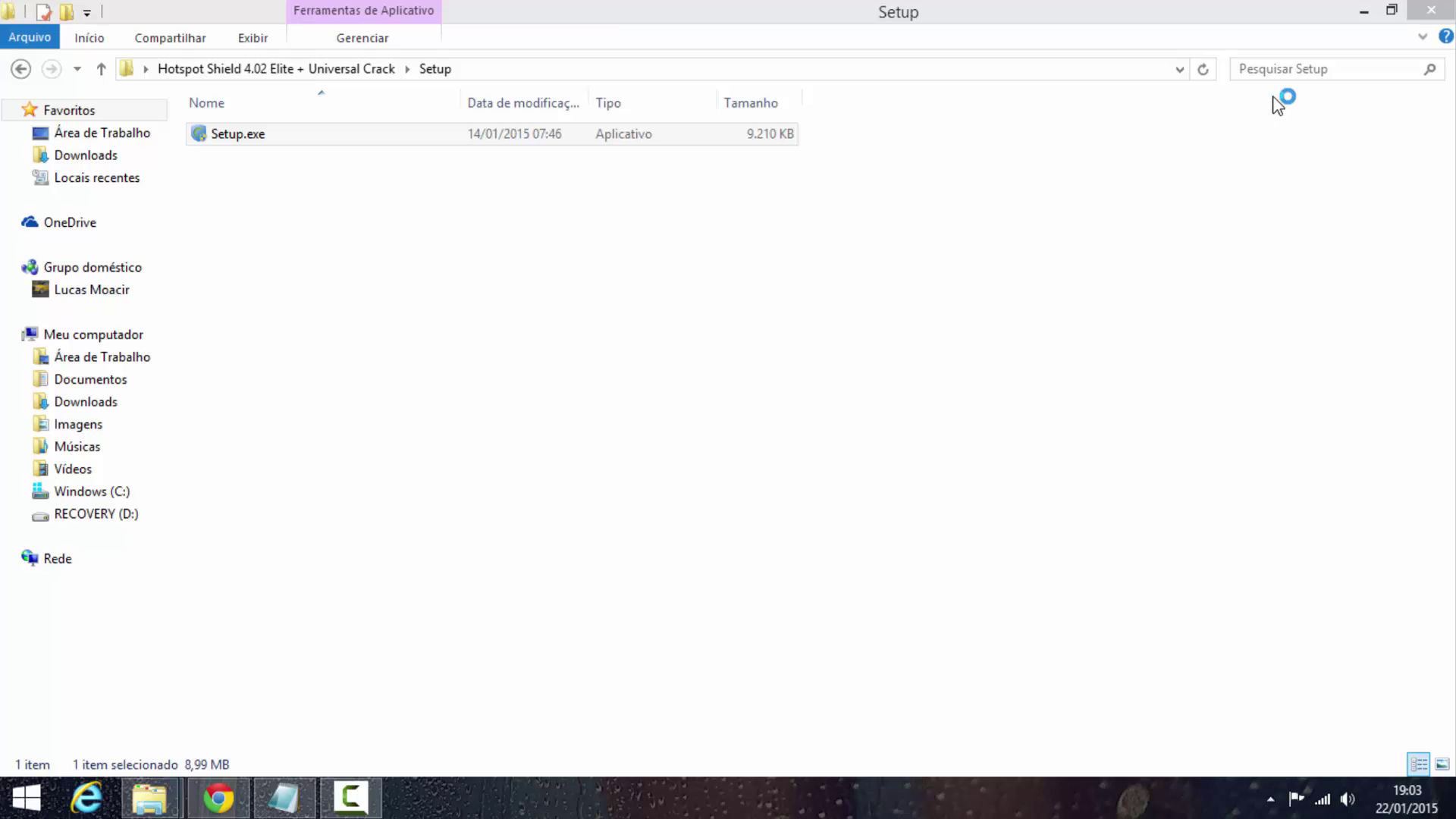
click(978, 626)
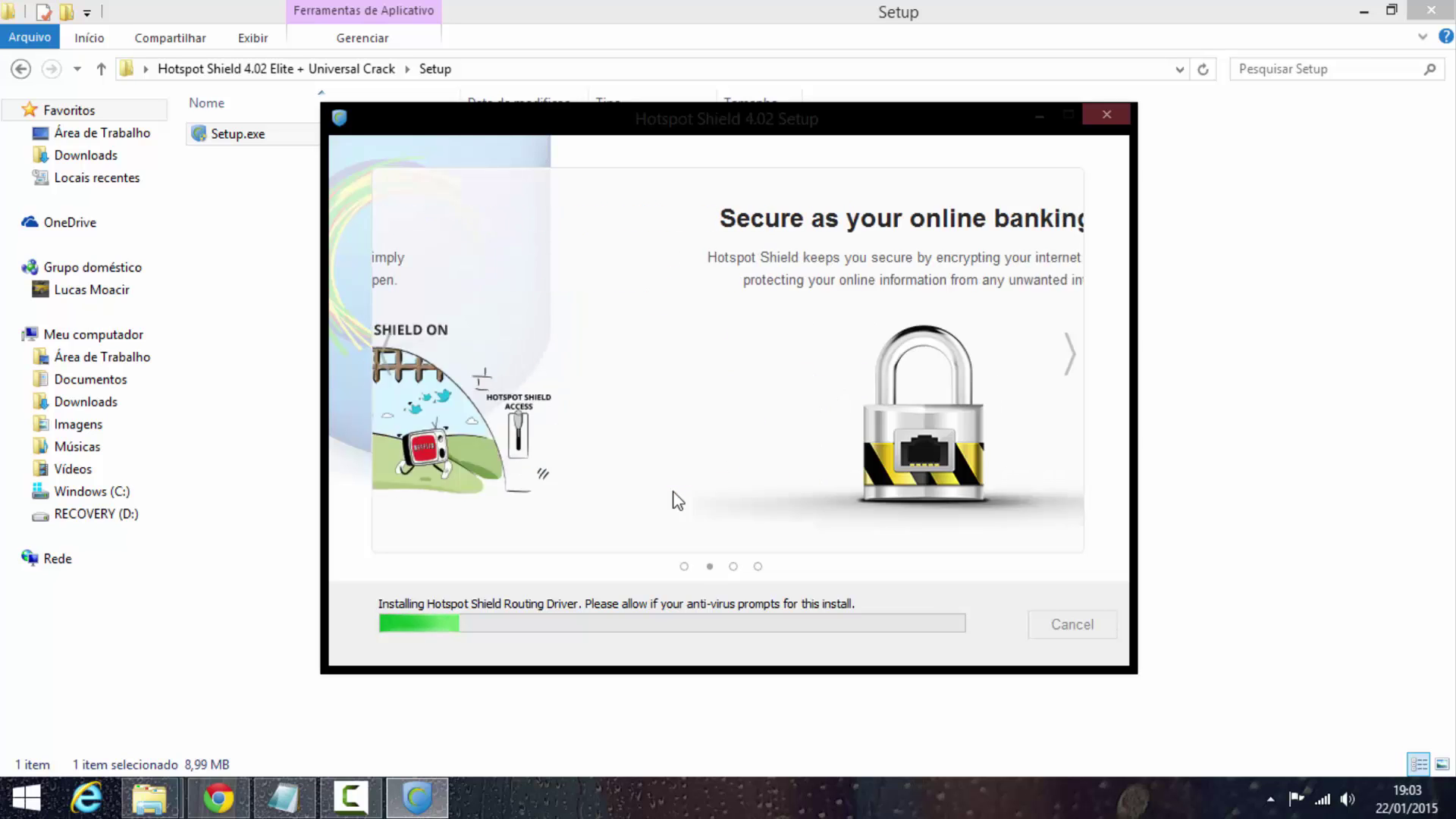
click(1363, 12)
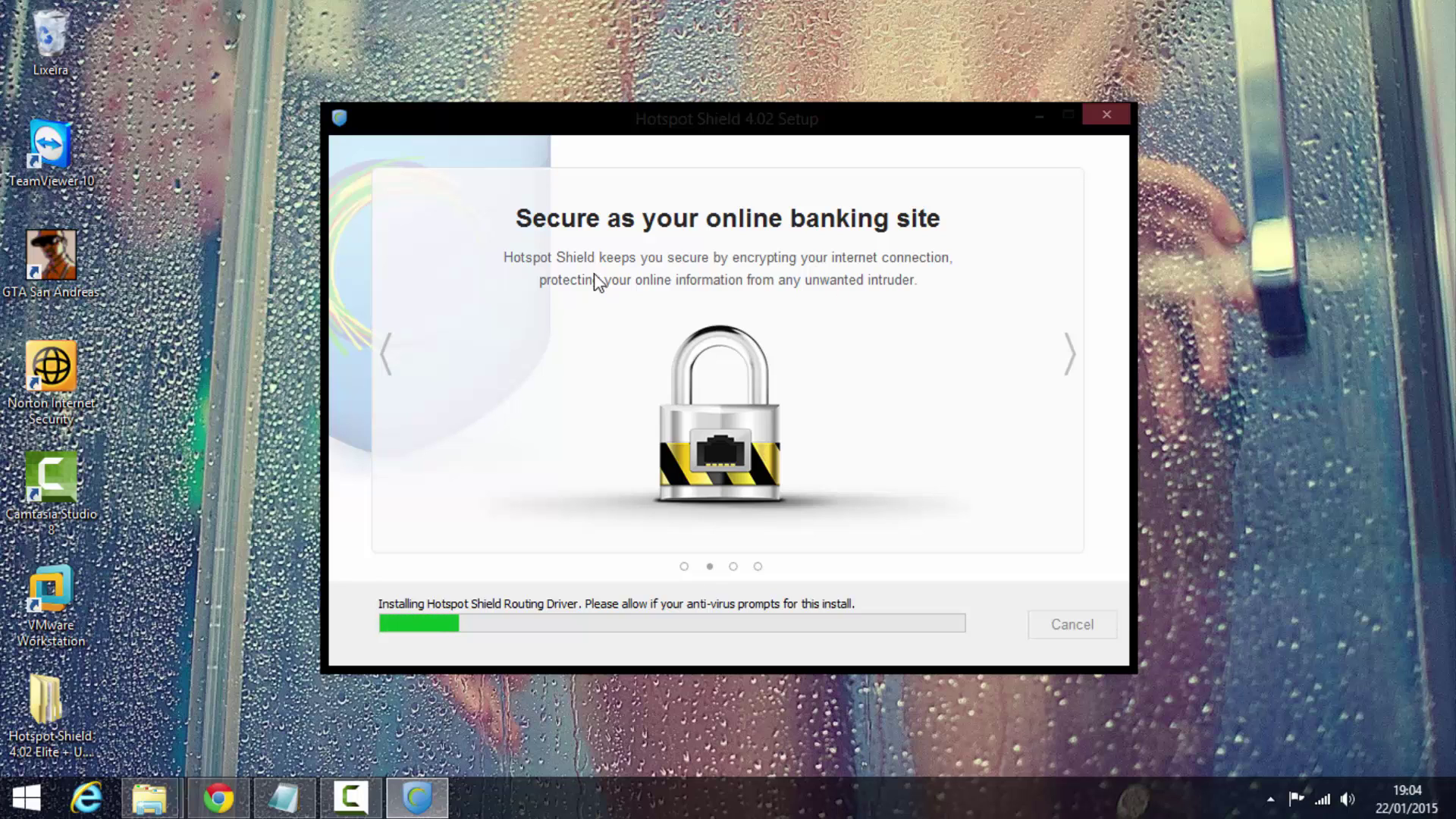
- Browse the installer's feature slides to the last one and back to "Unblock the internet"
click(1074, 353)
click(1072, 355)
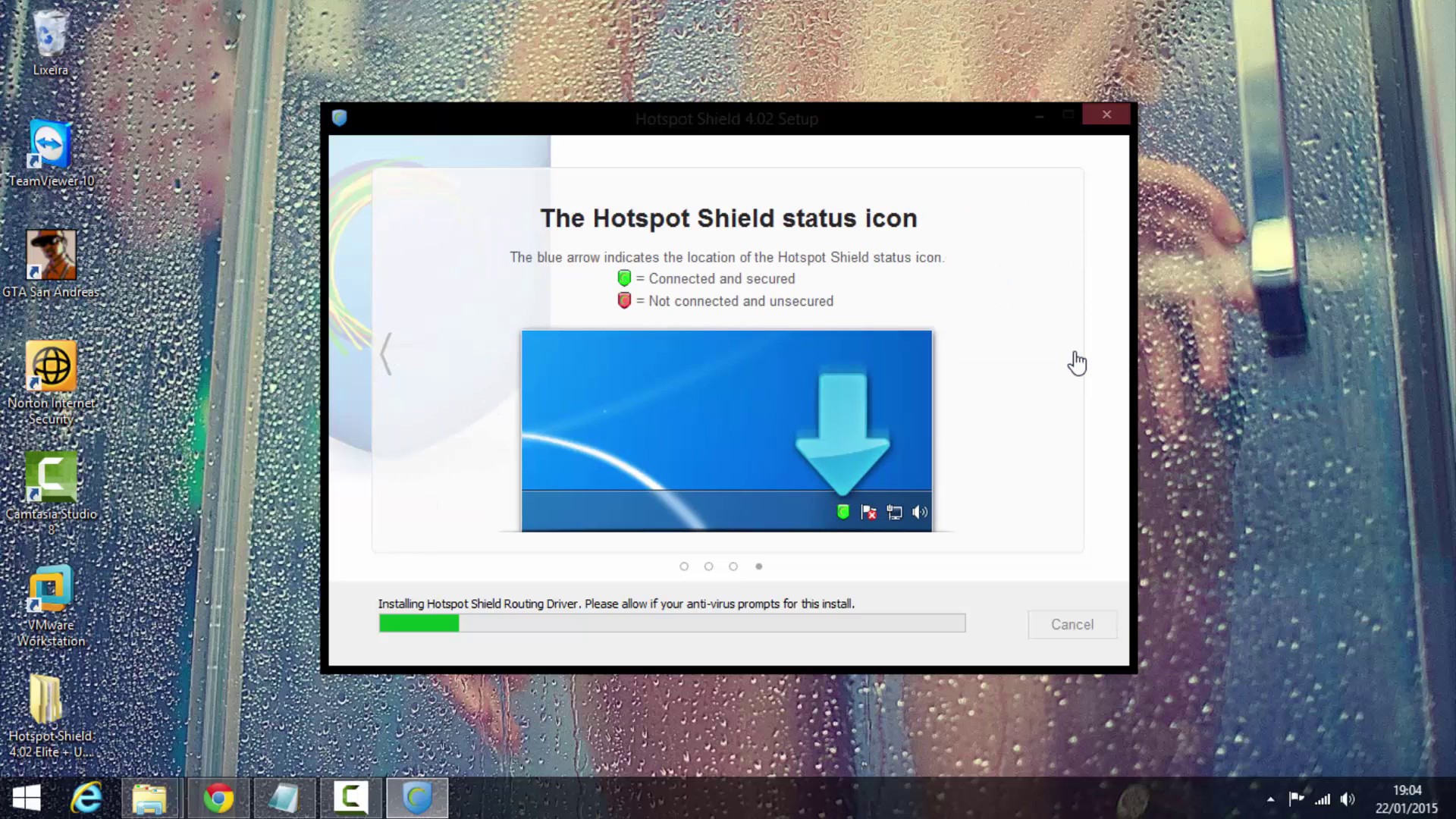
click(383, 356)
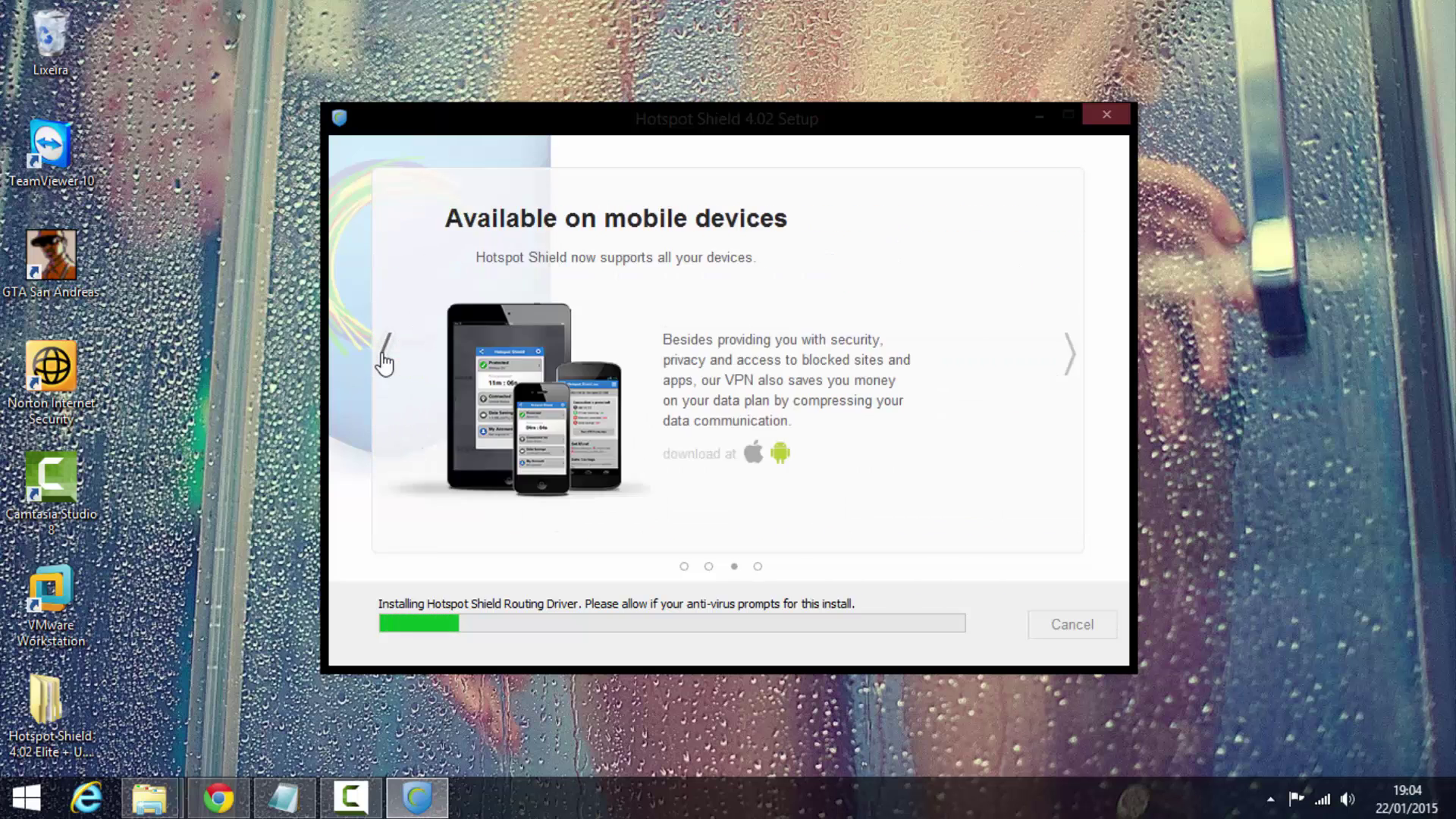
click(383, 360)
click(384, 360)
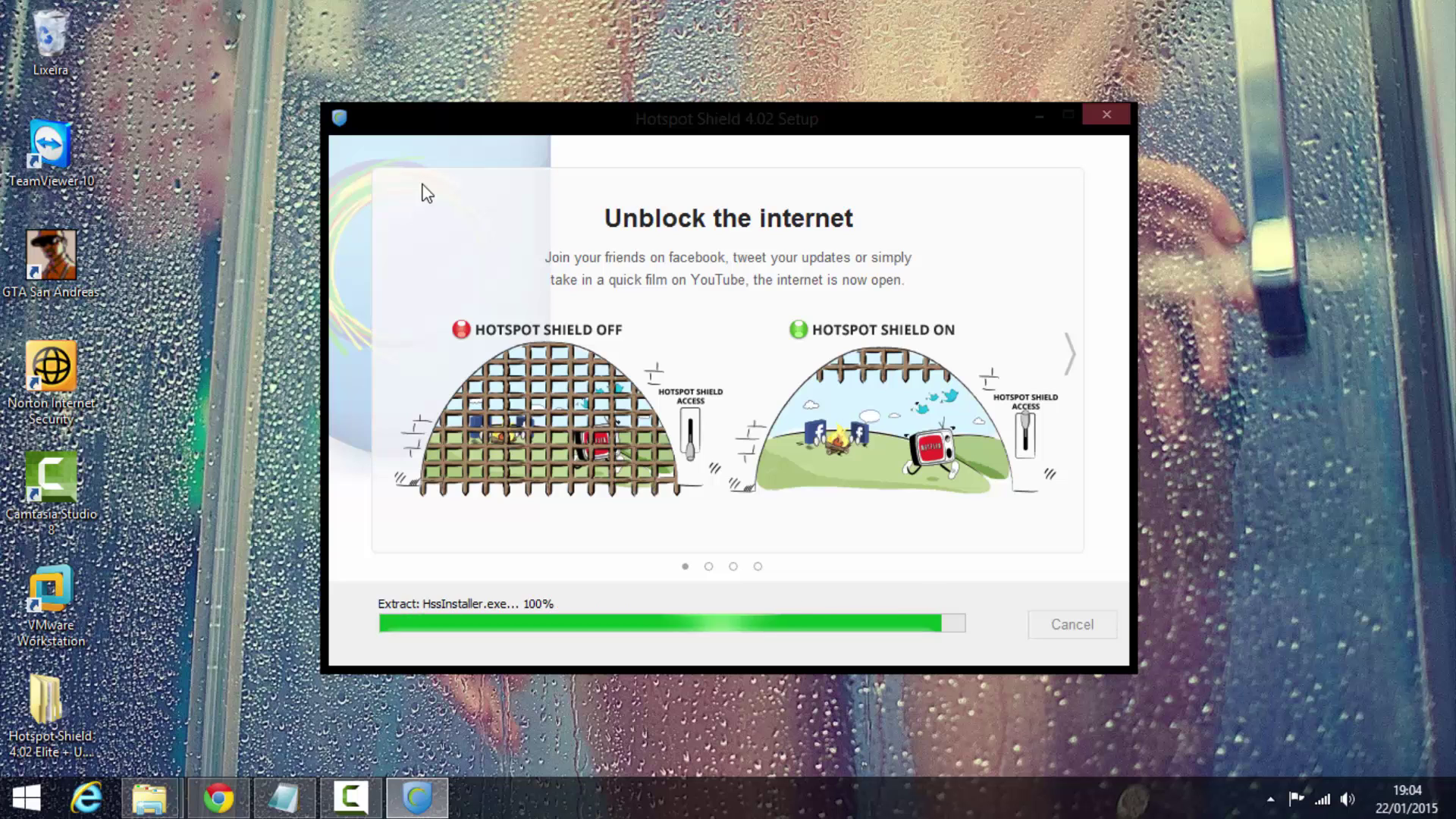
- Switch to Notepad and add the line "Ainda não execute o Hotspot." below the installer instruction
click(283, 797)
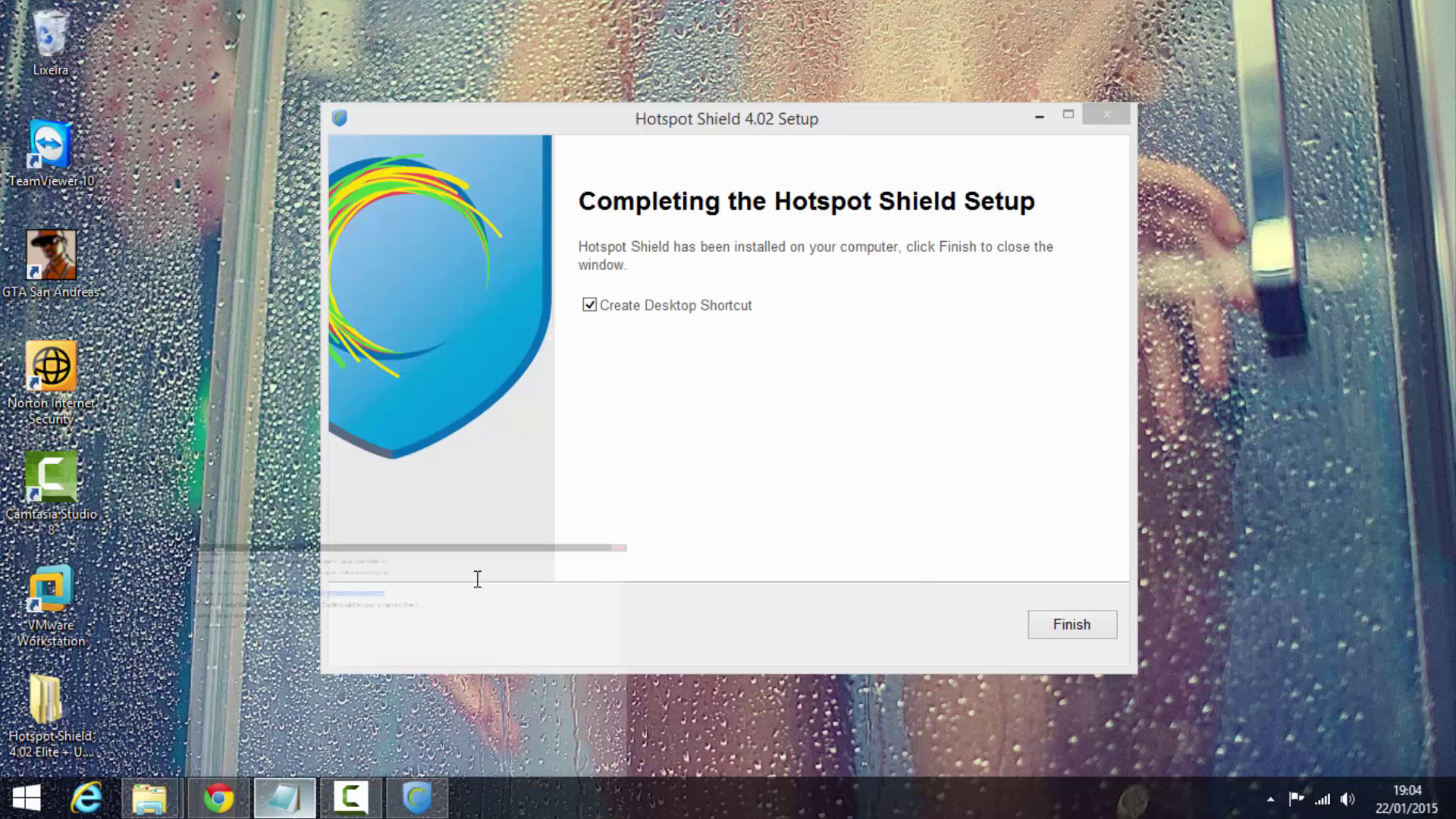
click(750, 177)
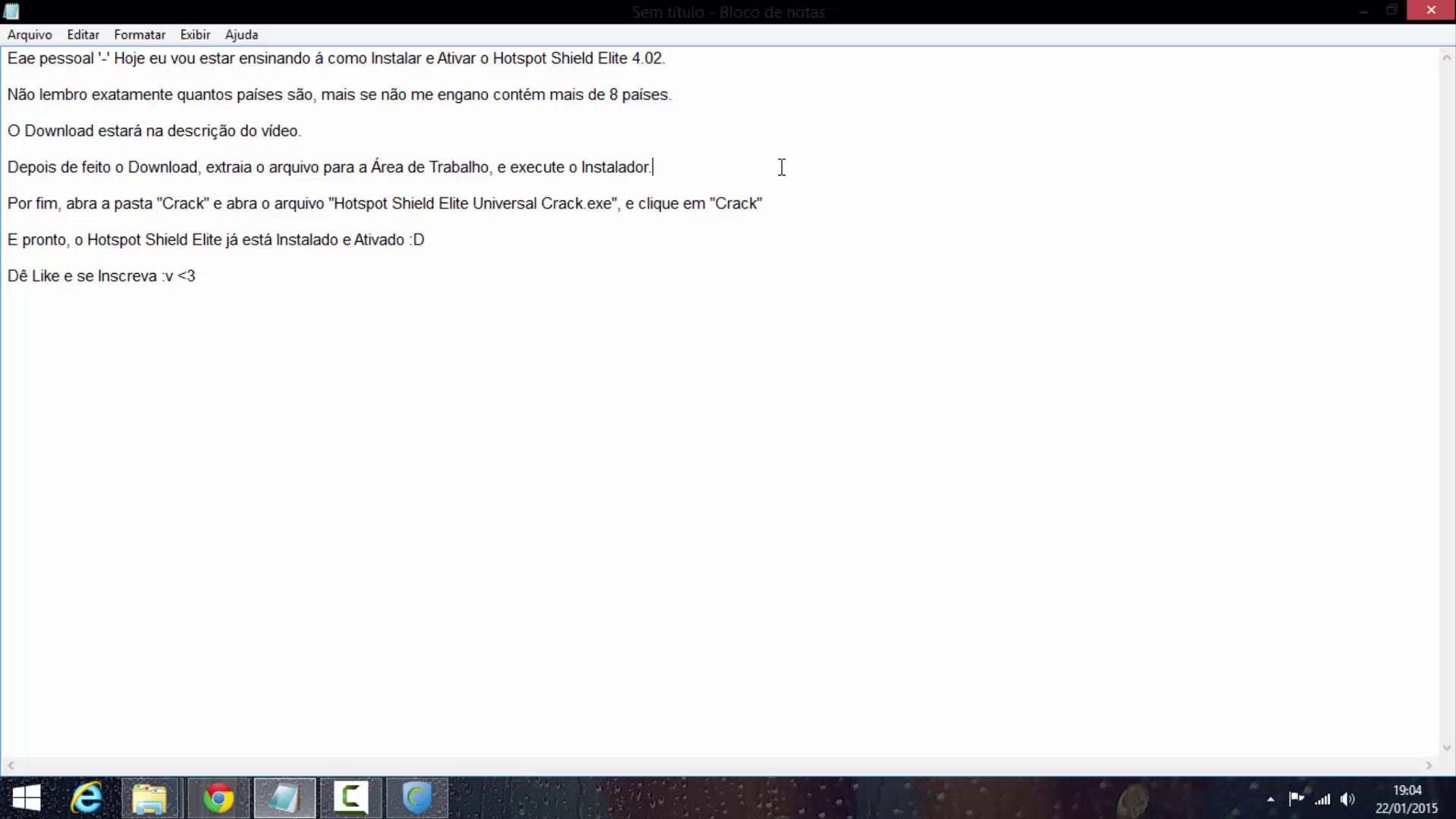
key(Return)
key(Return)
text(Ainda não execute o Hotspot.)
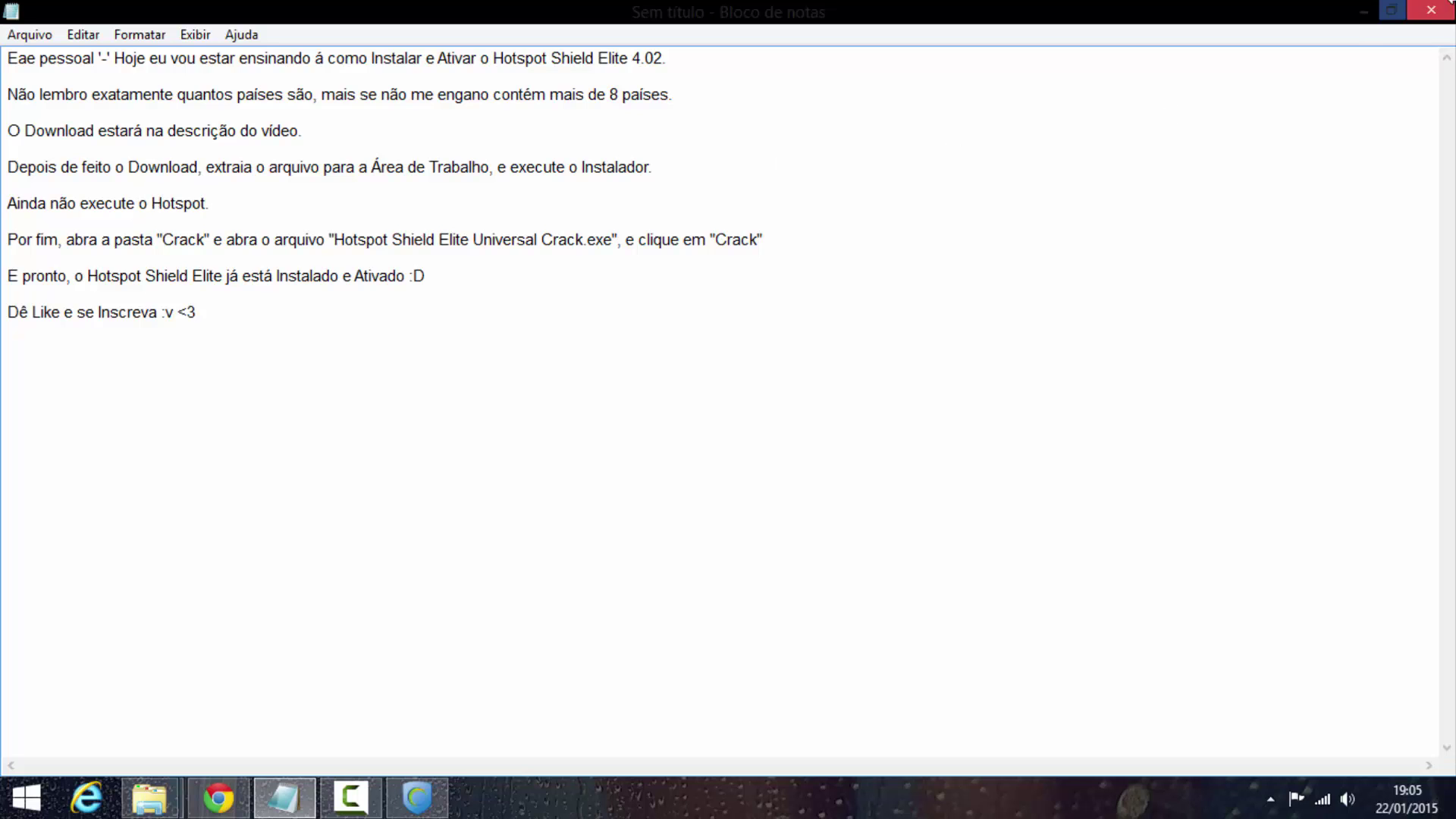
click(1363, 11)
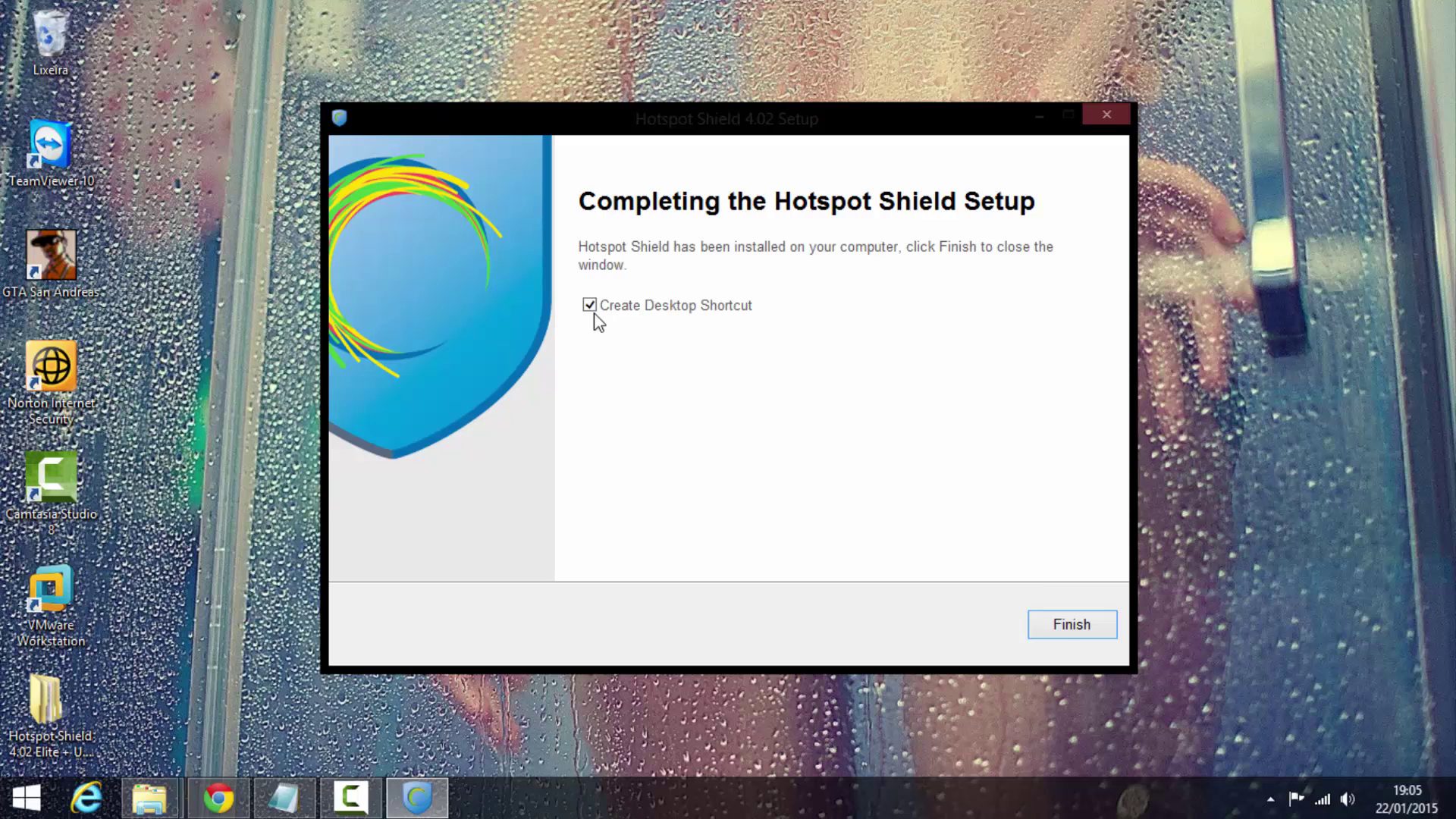
- Finish the Hotspot Shield setup with the desktop shortcut option enabled and close the program window that launches
click(1064, 634)
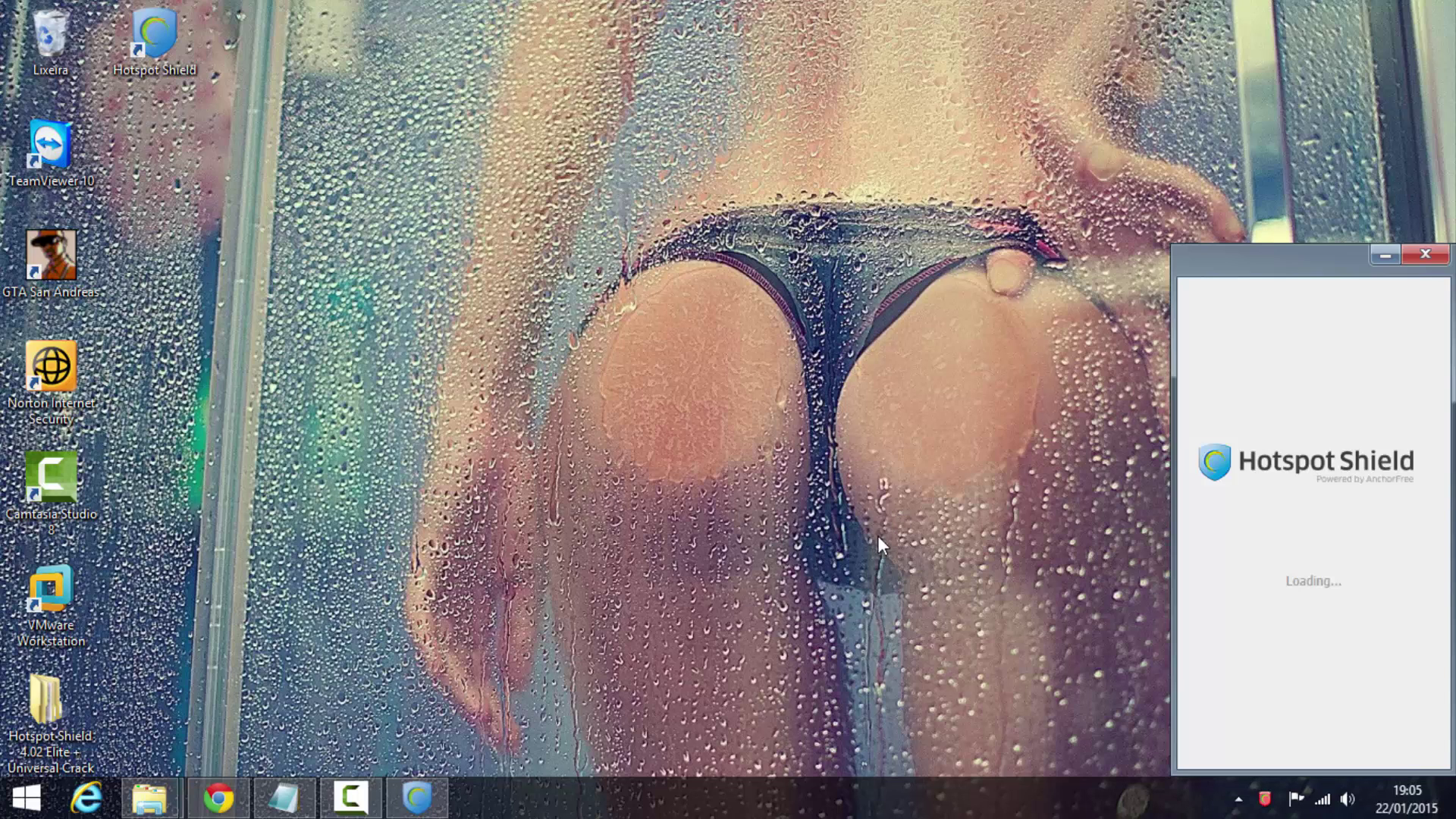
click(1425, 253)
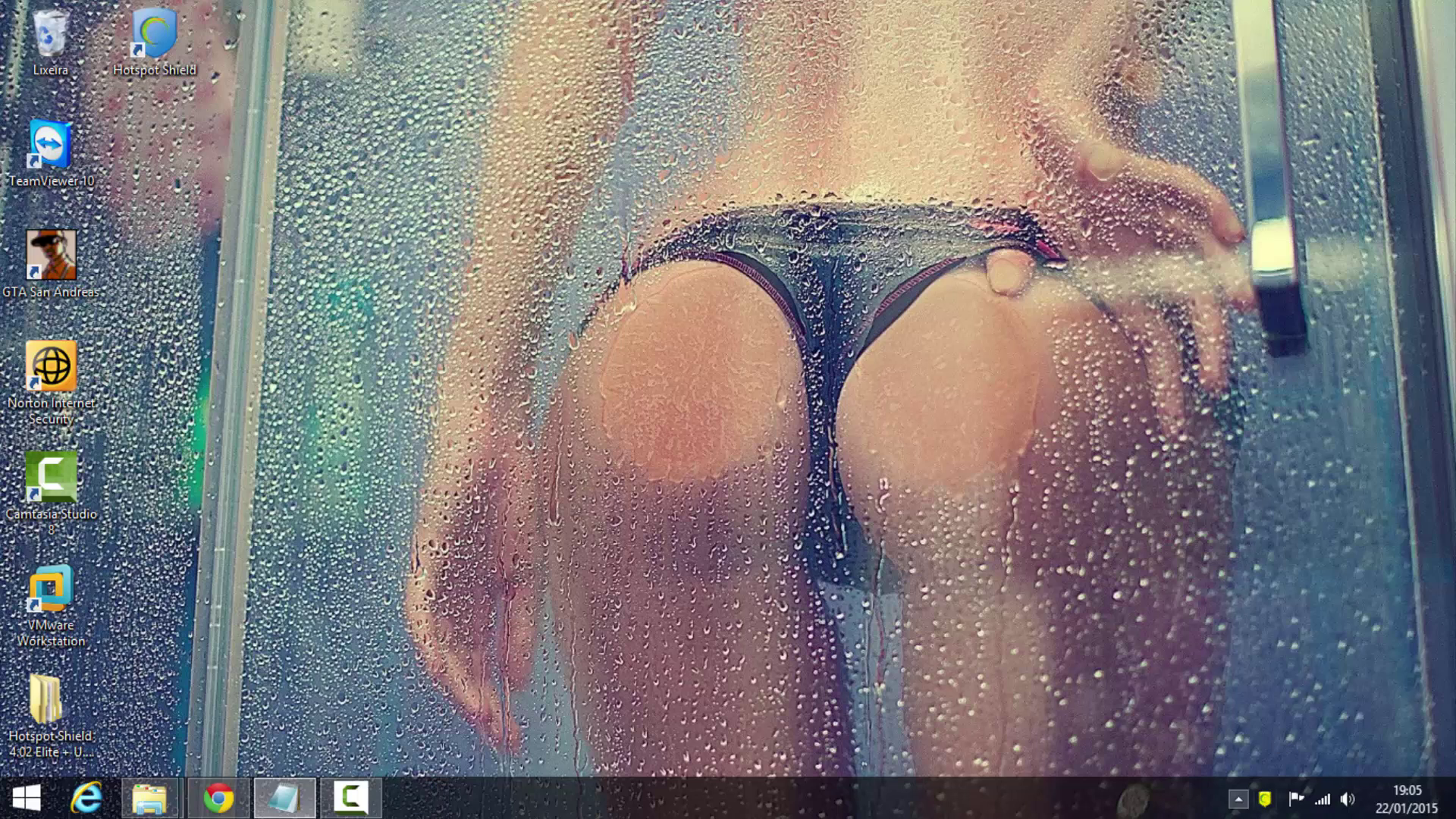
right_click(1266, 805)
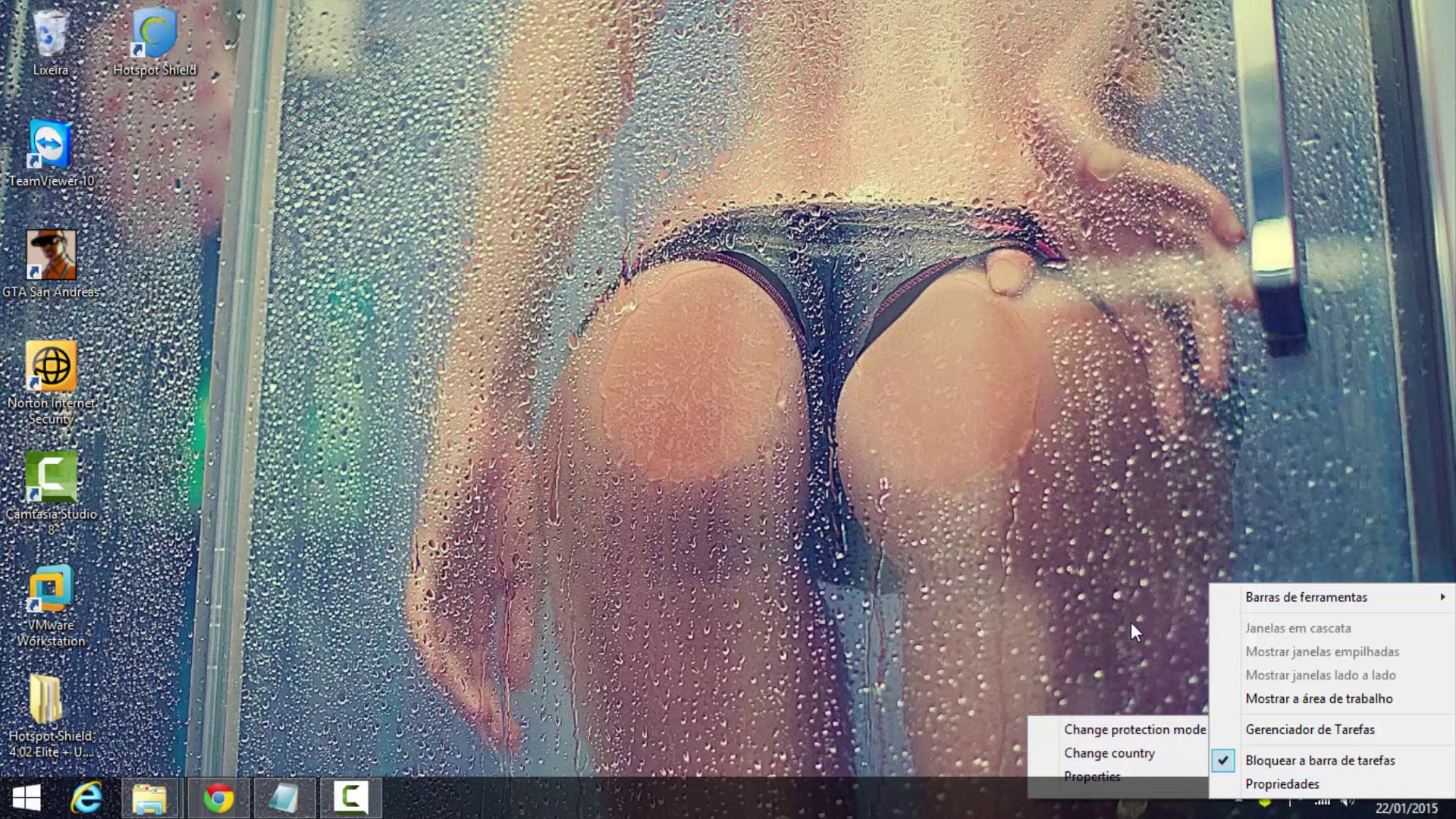
click(1293, 784)
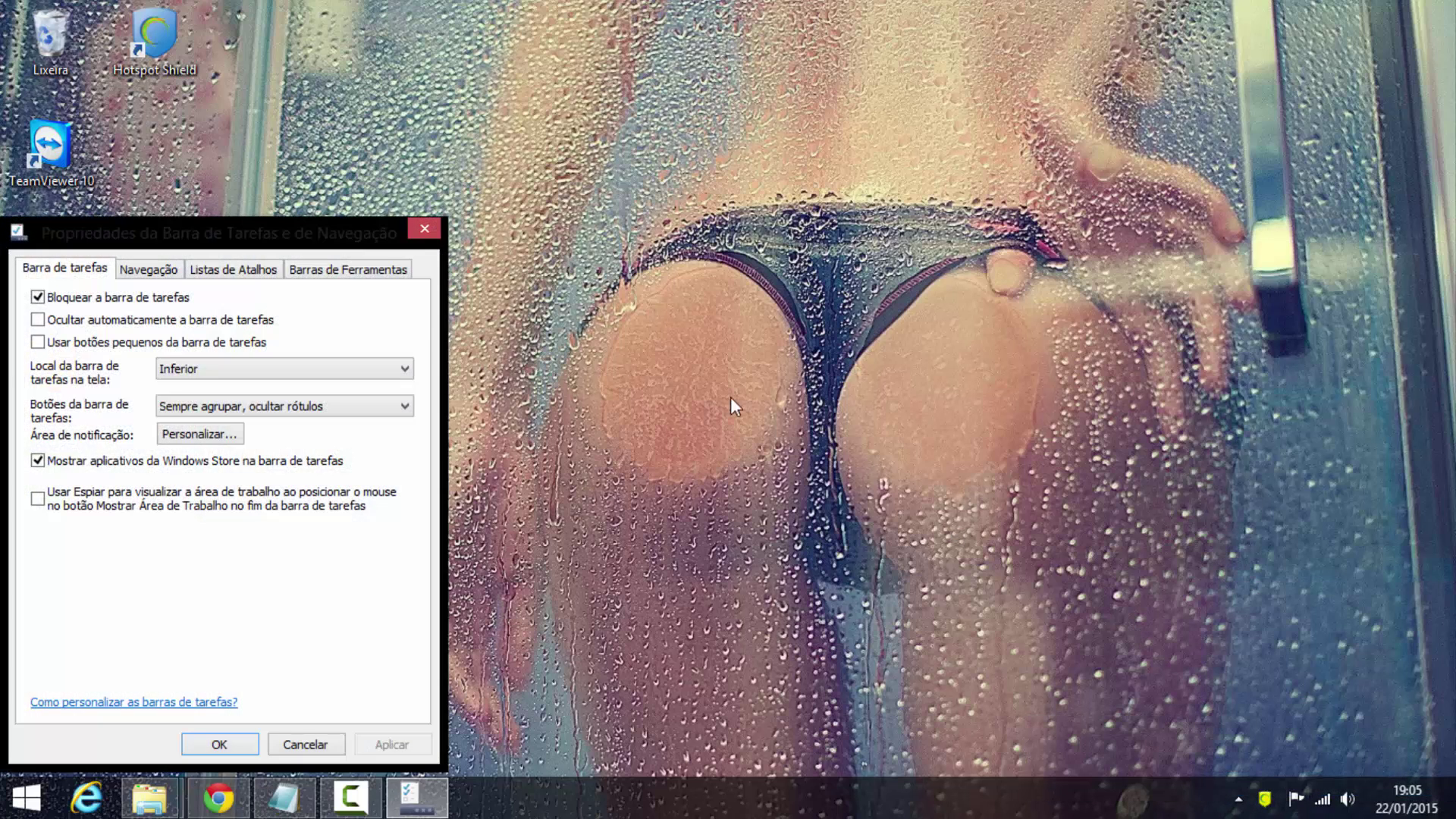
click(238, 369)
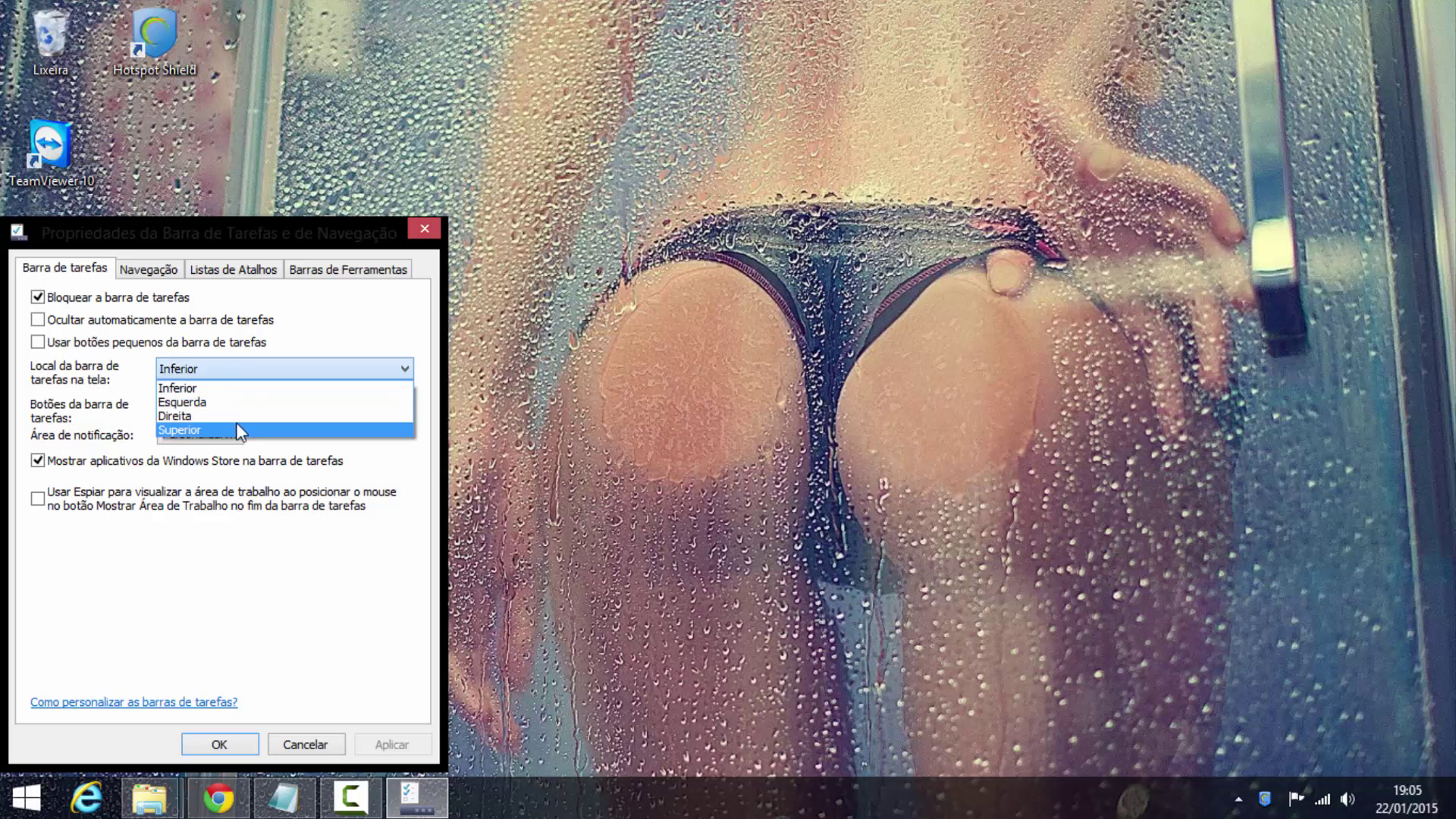
click(241, 388)
click(424, 229)
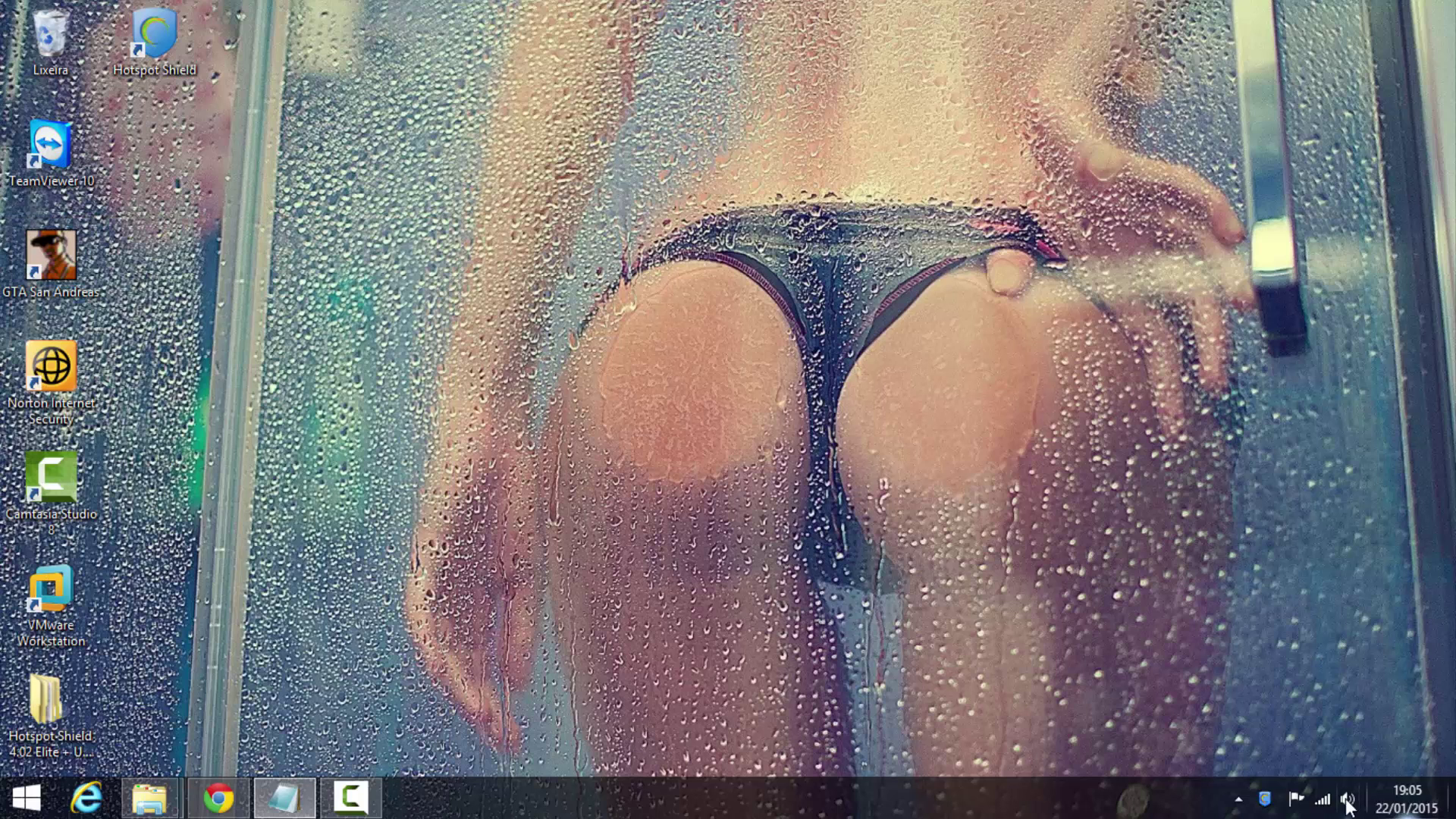
- Open Hotspot Shield's Settings through the properties of its notification-area icon
right_click(1268, 802)
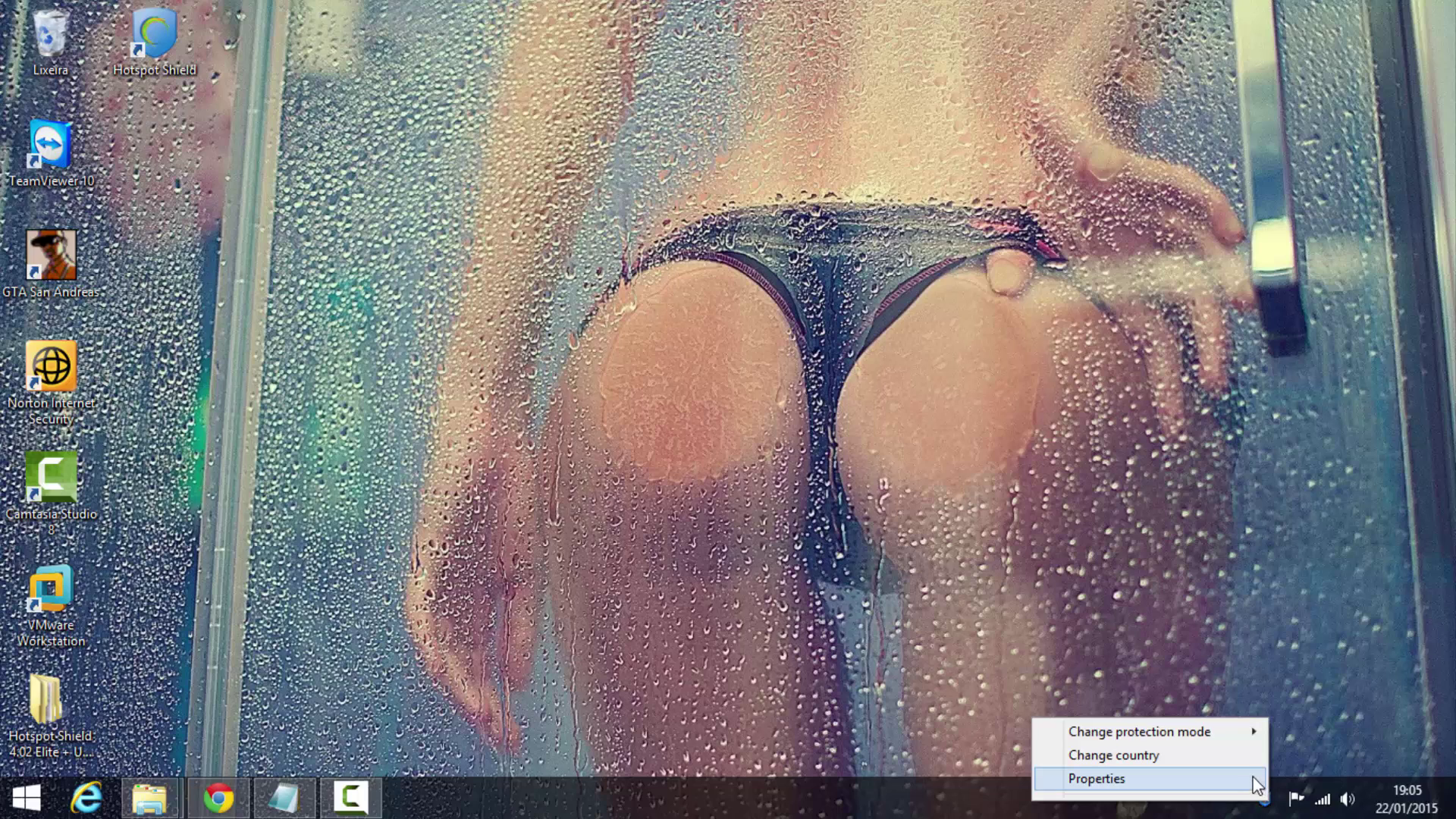
click(1252, 778)
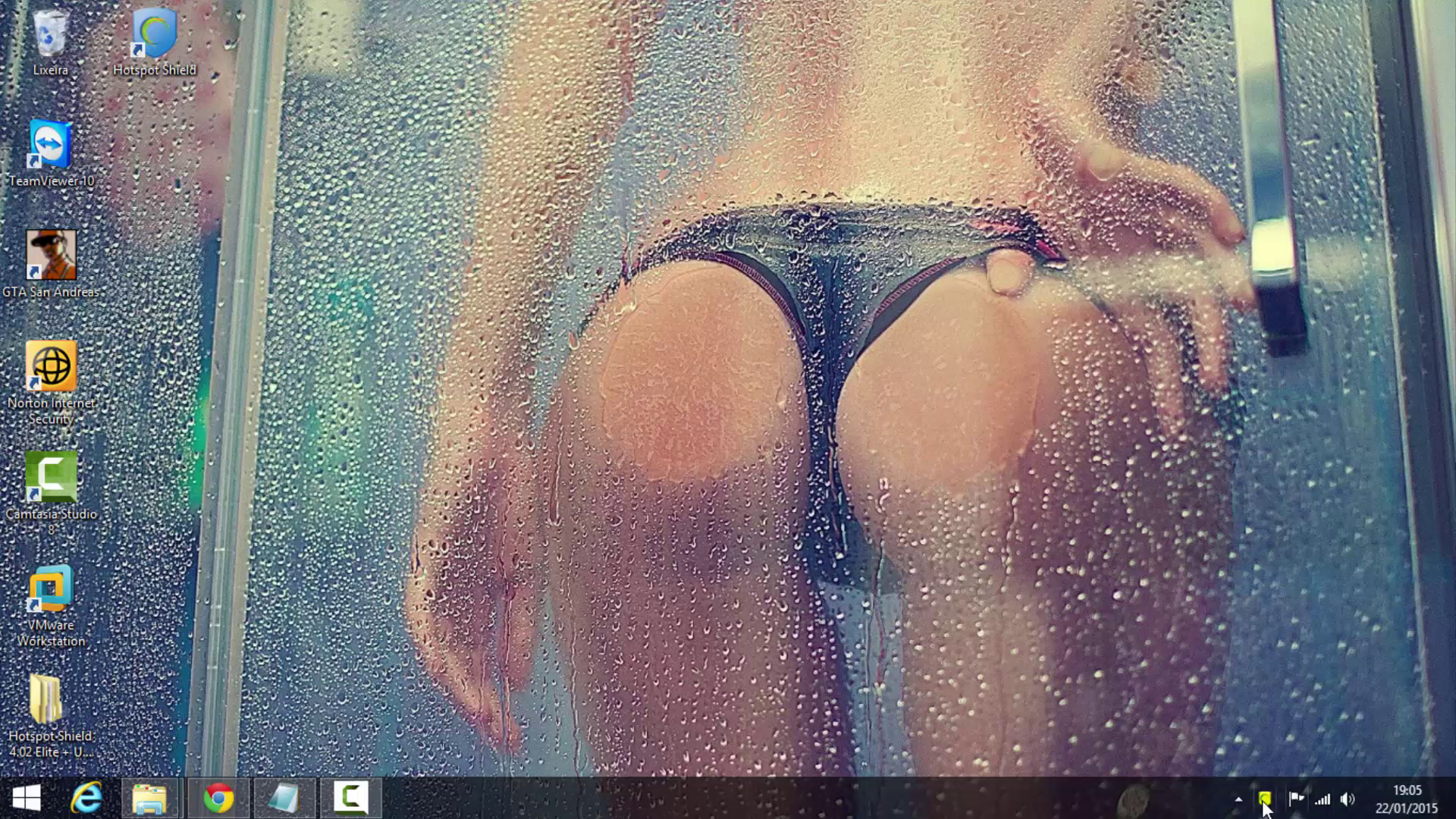
right_click(1263, 805)
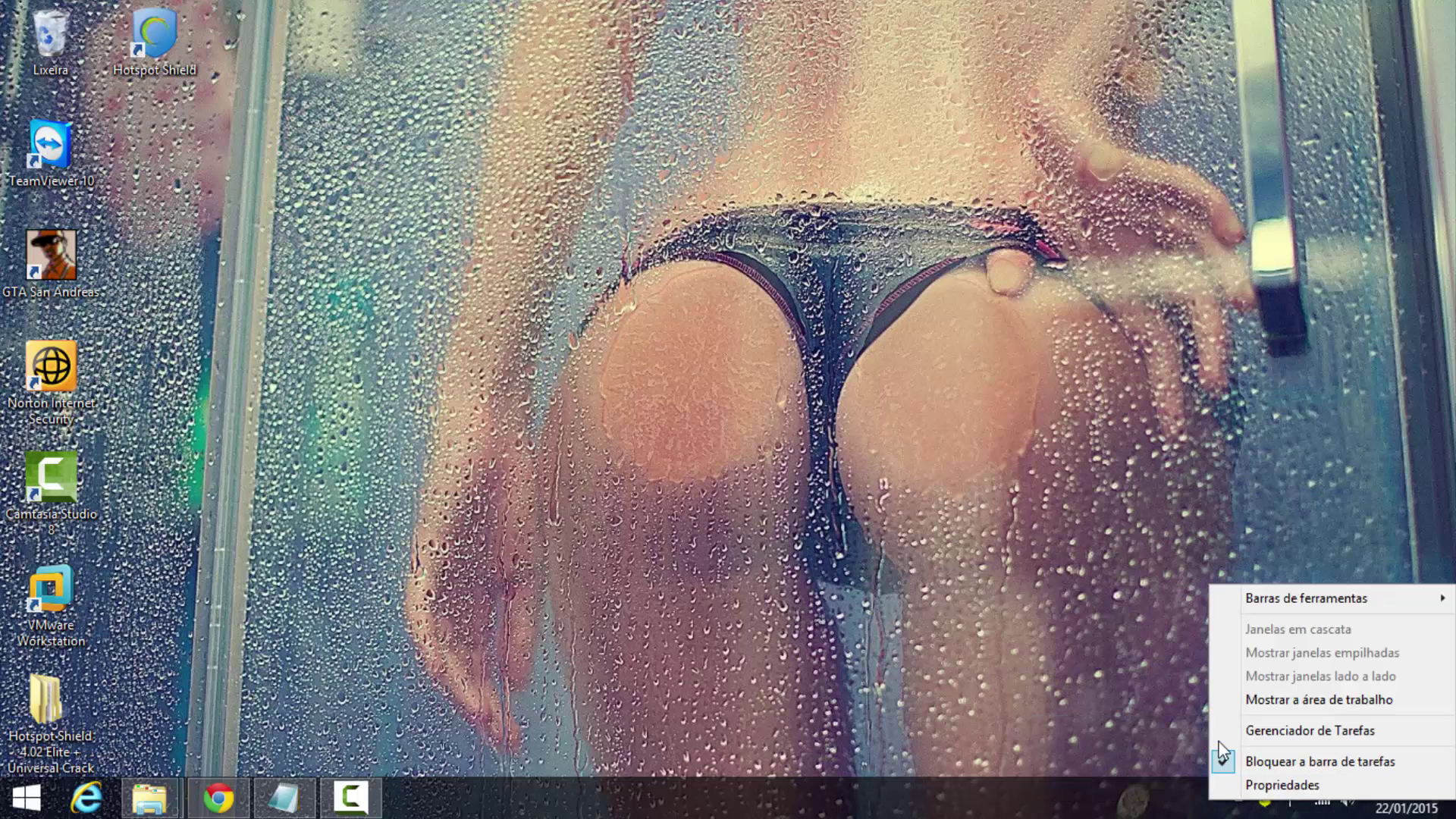
right_click(1084, 557)
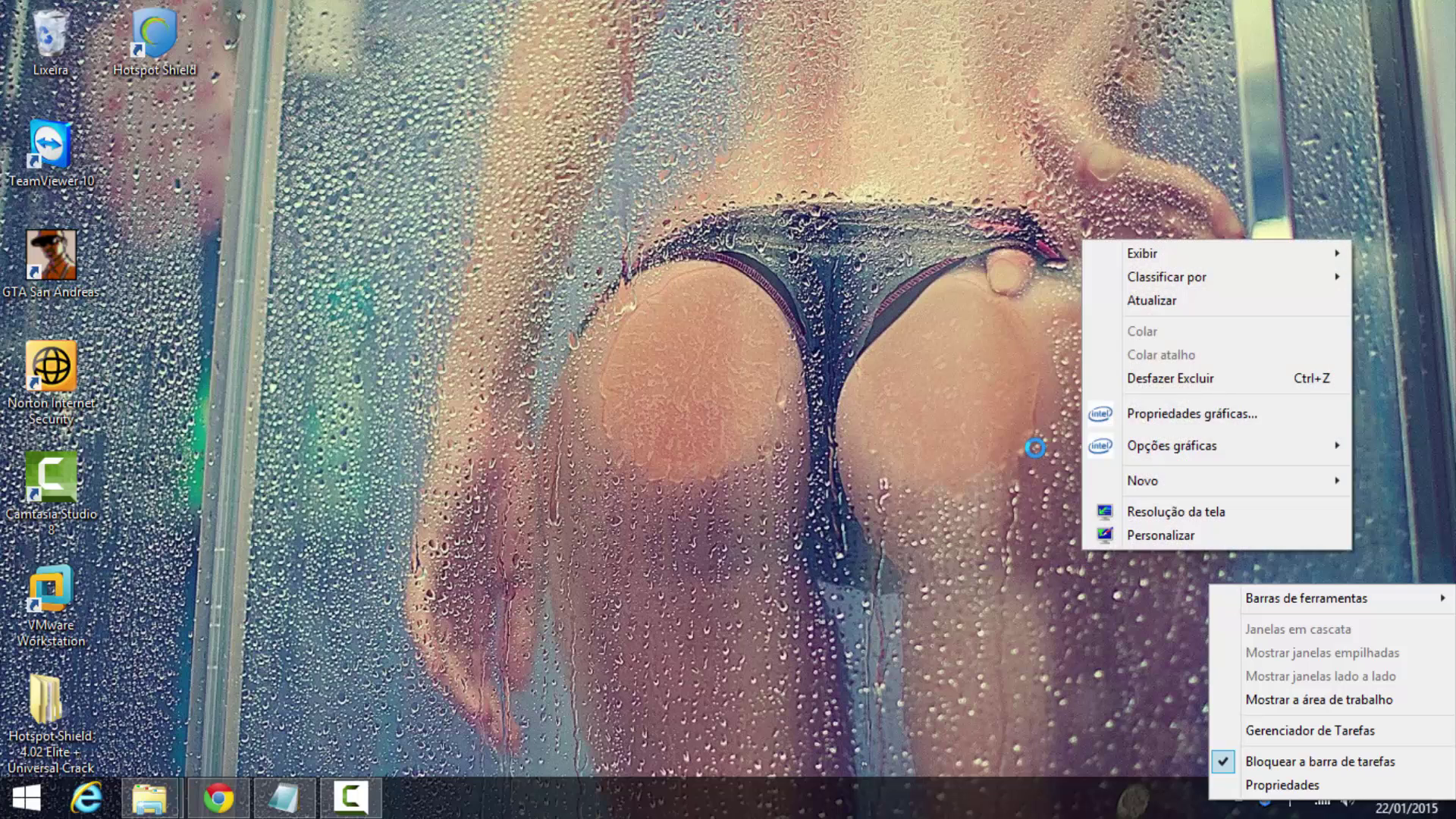
click(1152, 300)
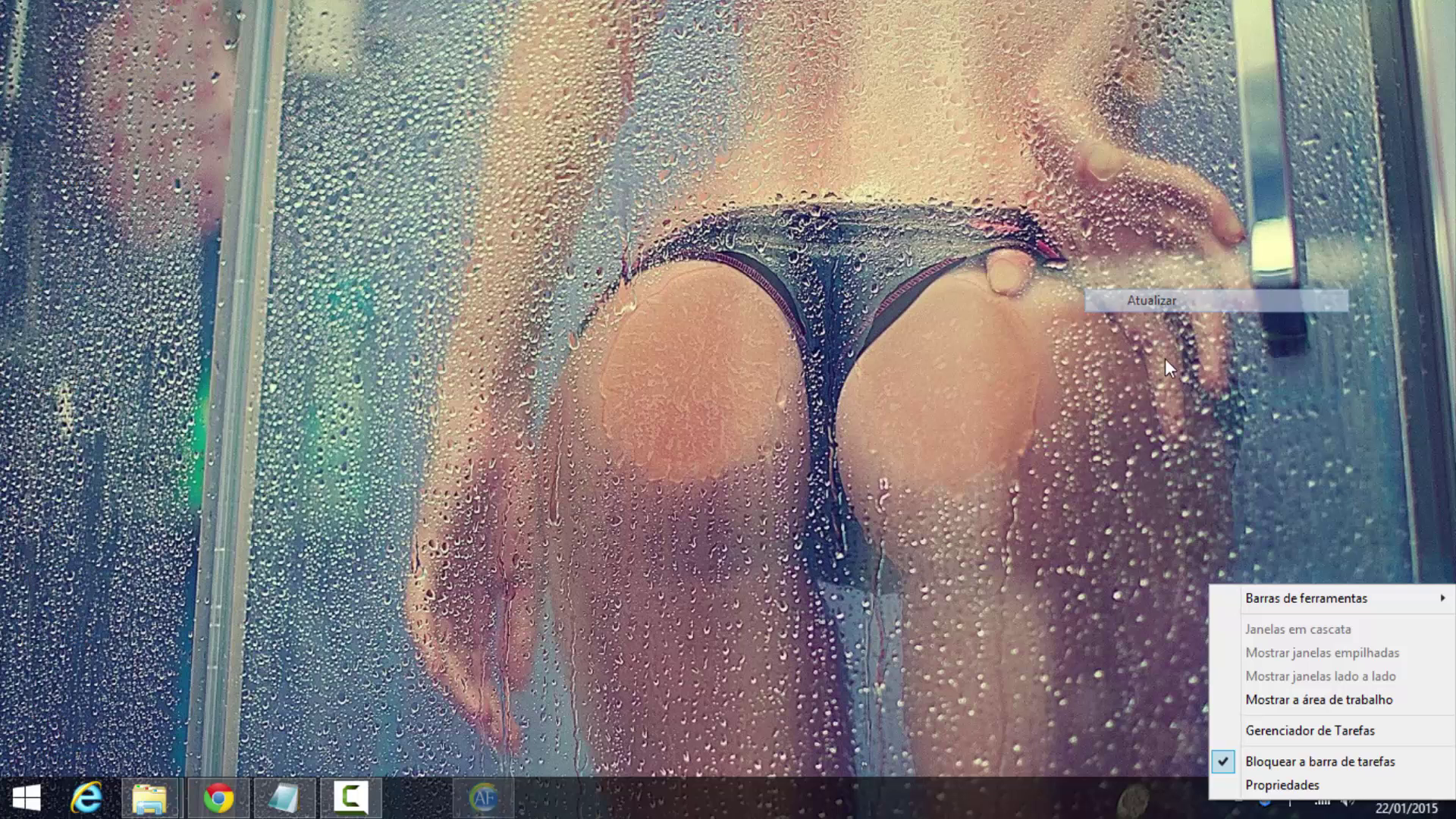
click(1235, 599)
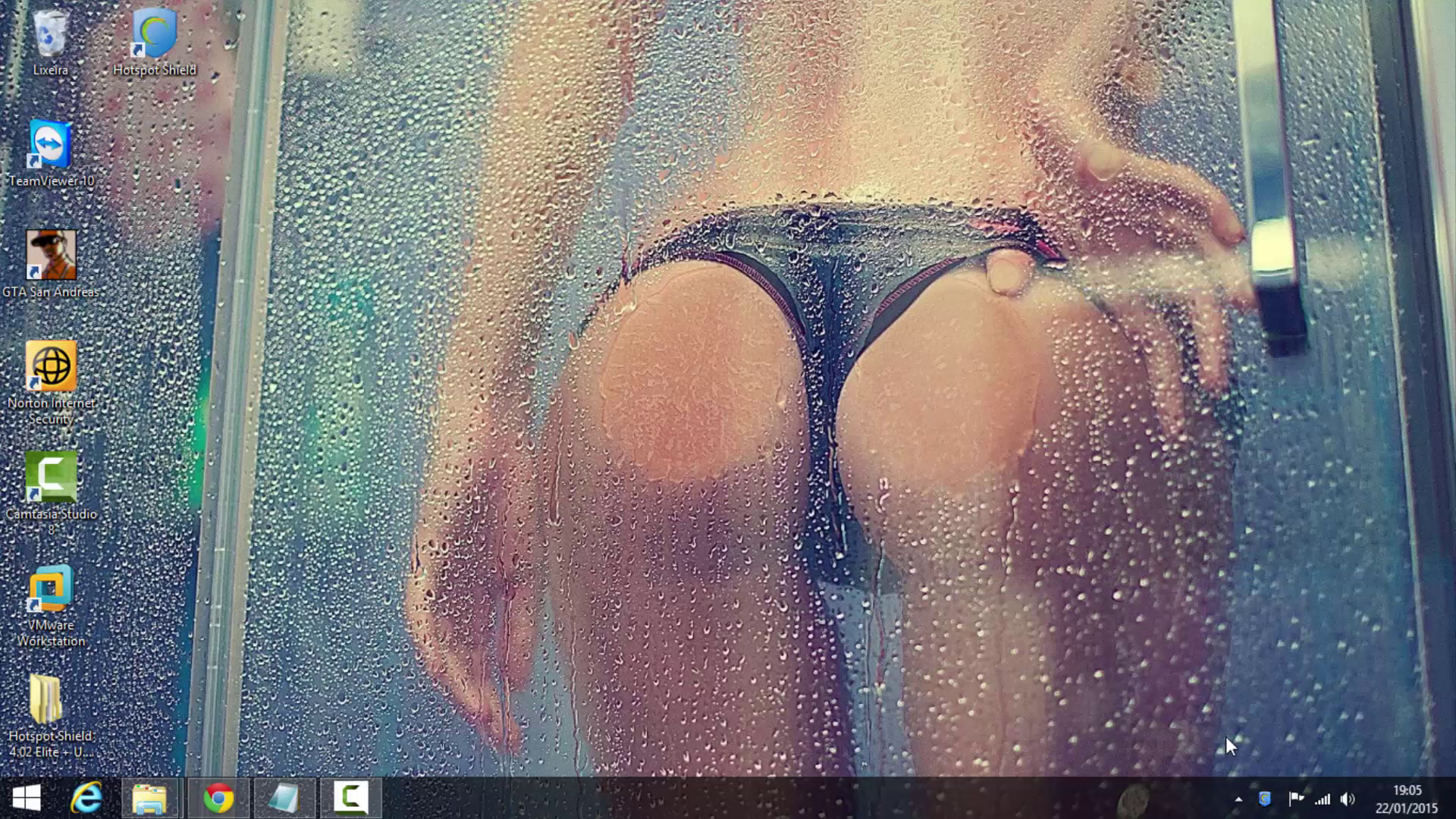
click(1262, 801)
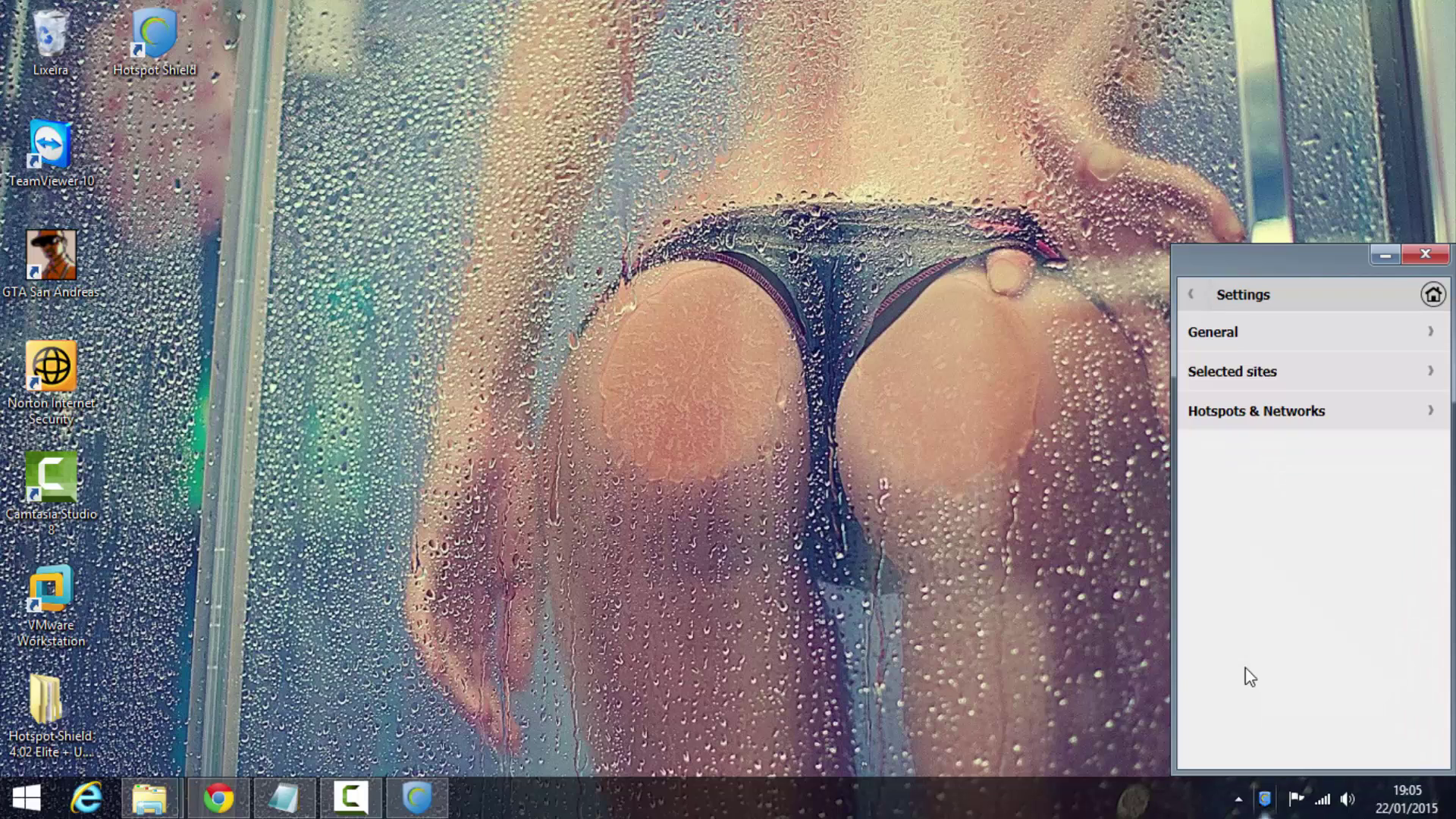
- Look through the General and Hotspots & Networks settings and minimize the Hotspot Shield window
click(1245, 349)
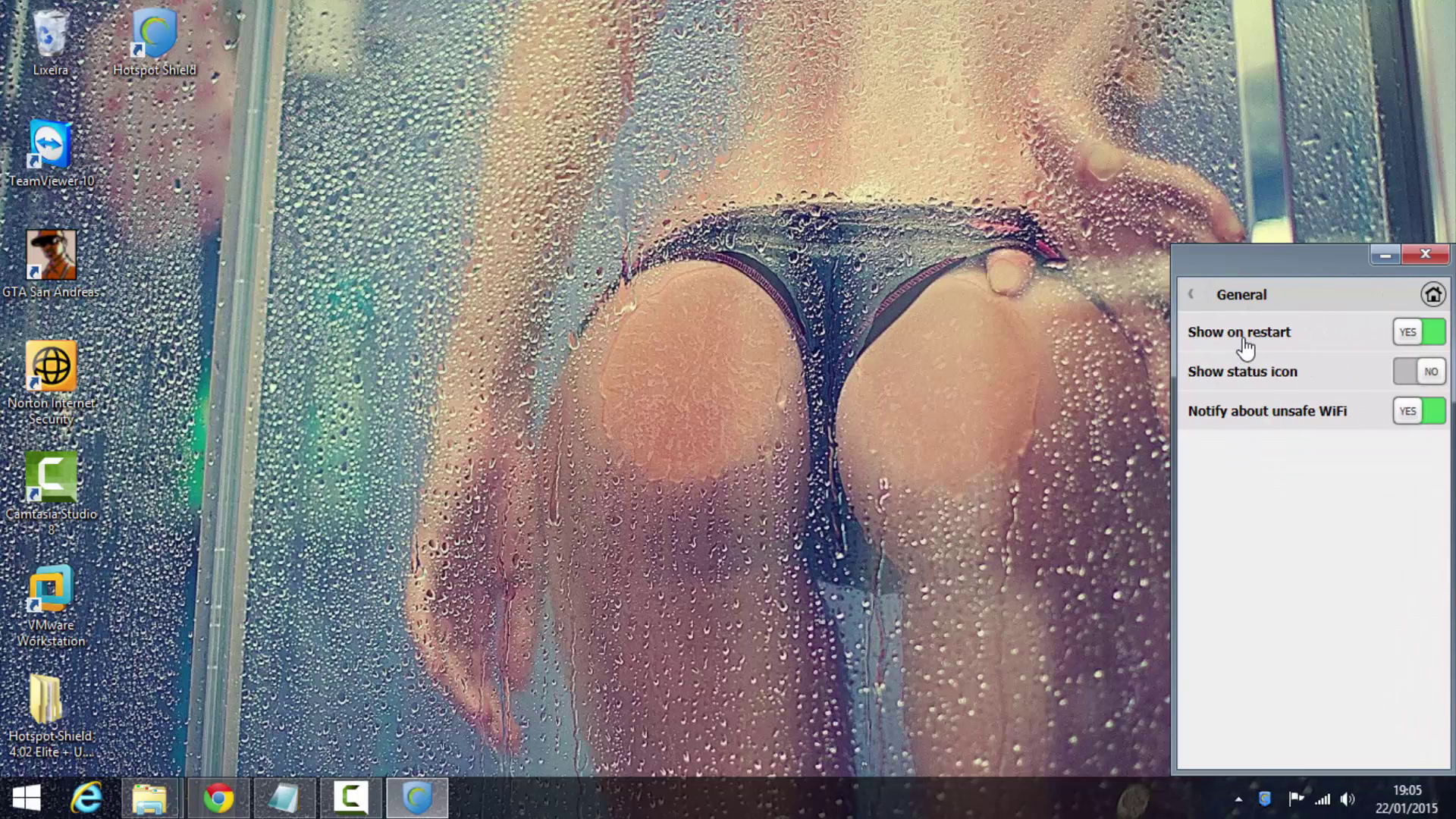
click(1190, 296)
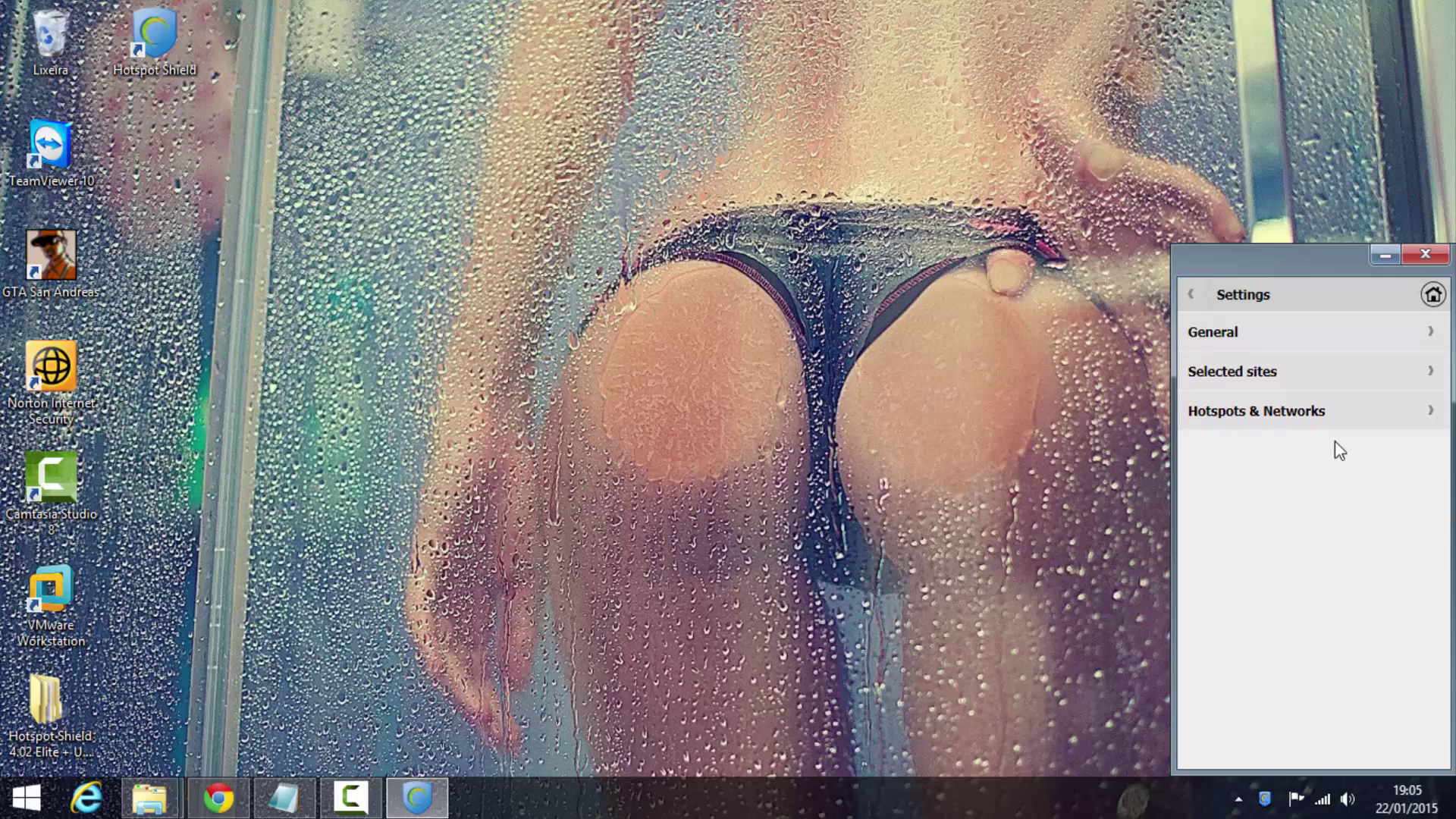
click(1320, 415)
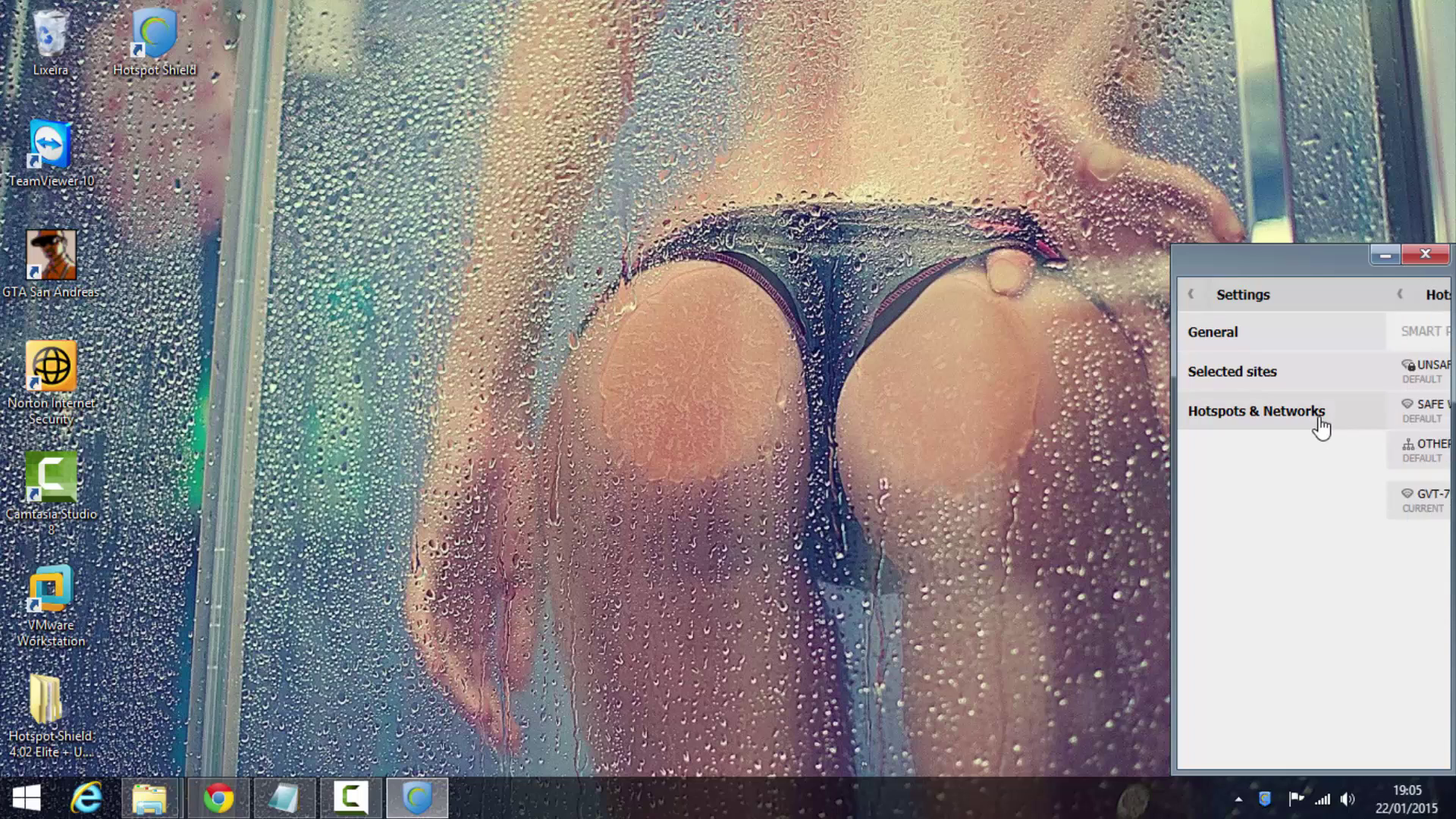
click(1192, 298)
click(1384, 254)
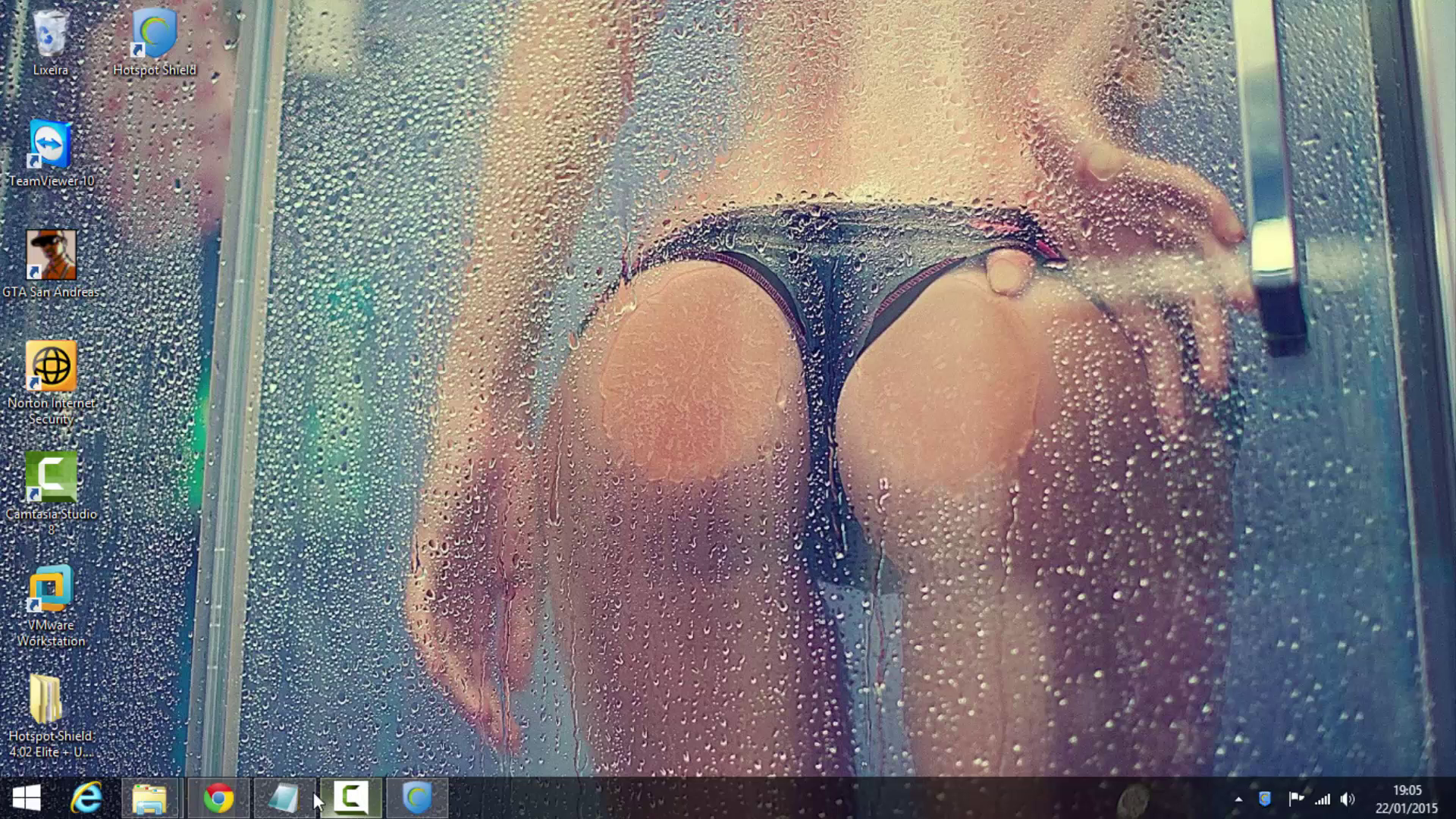
- Switch to Notepad and highlight the instruction 'Por fim, abra a pasta "Crack"'
click(284, 796)
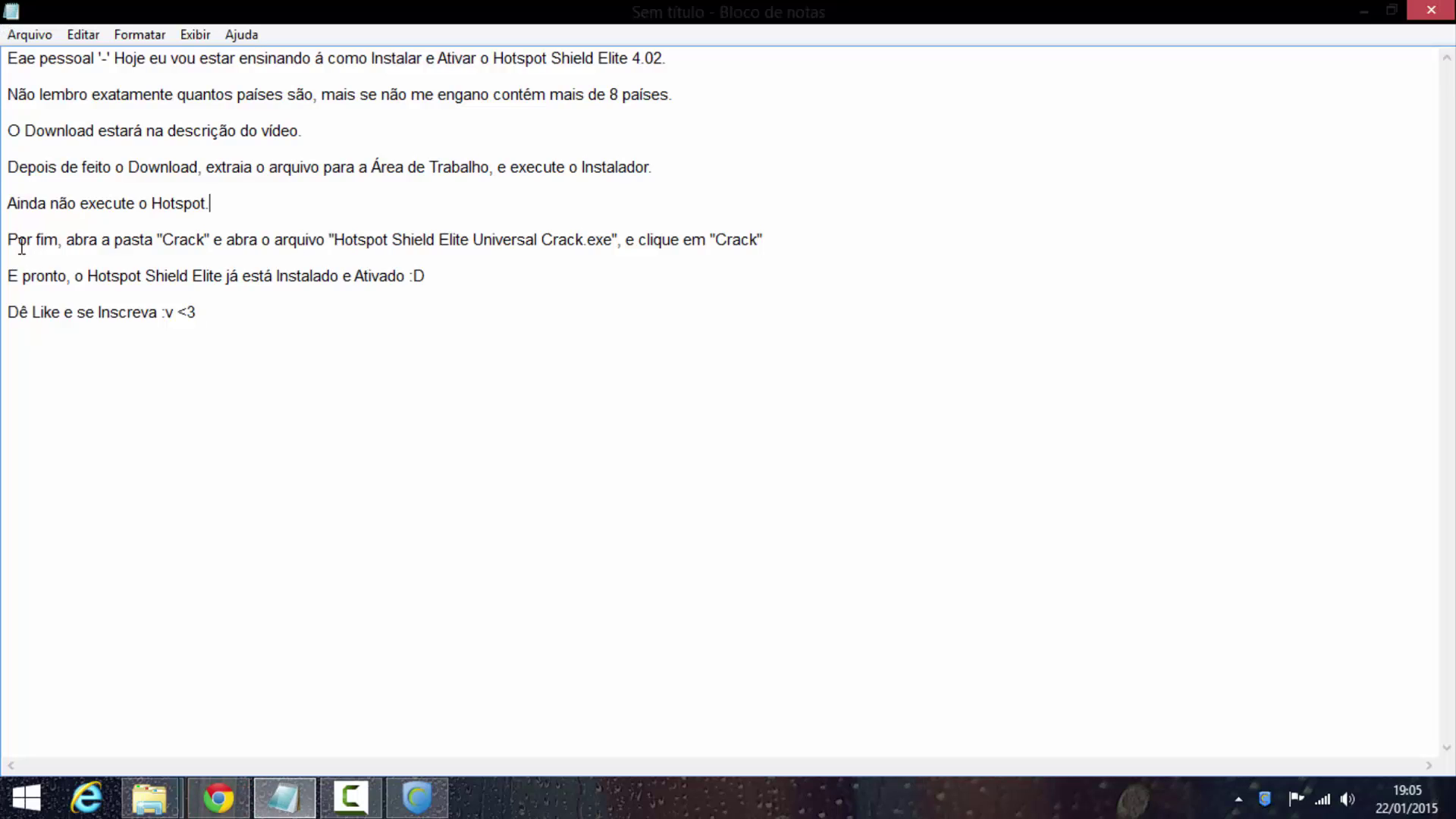
drag(23, 241, 61, 244)
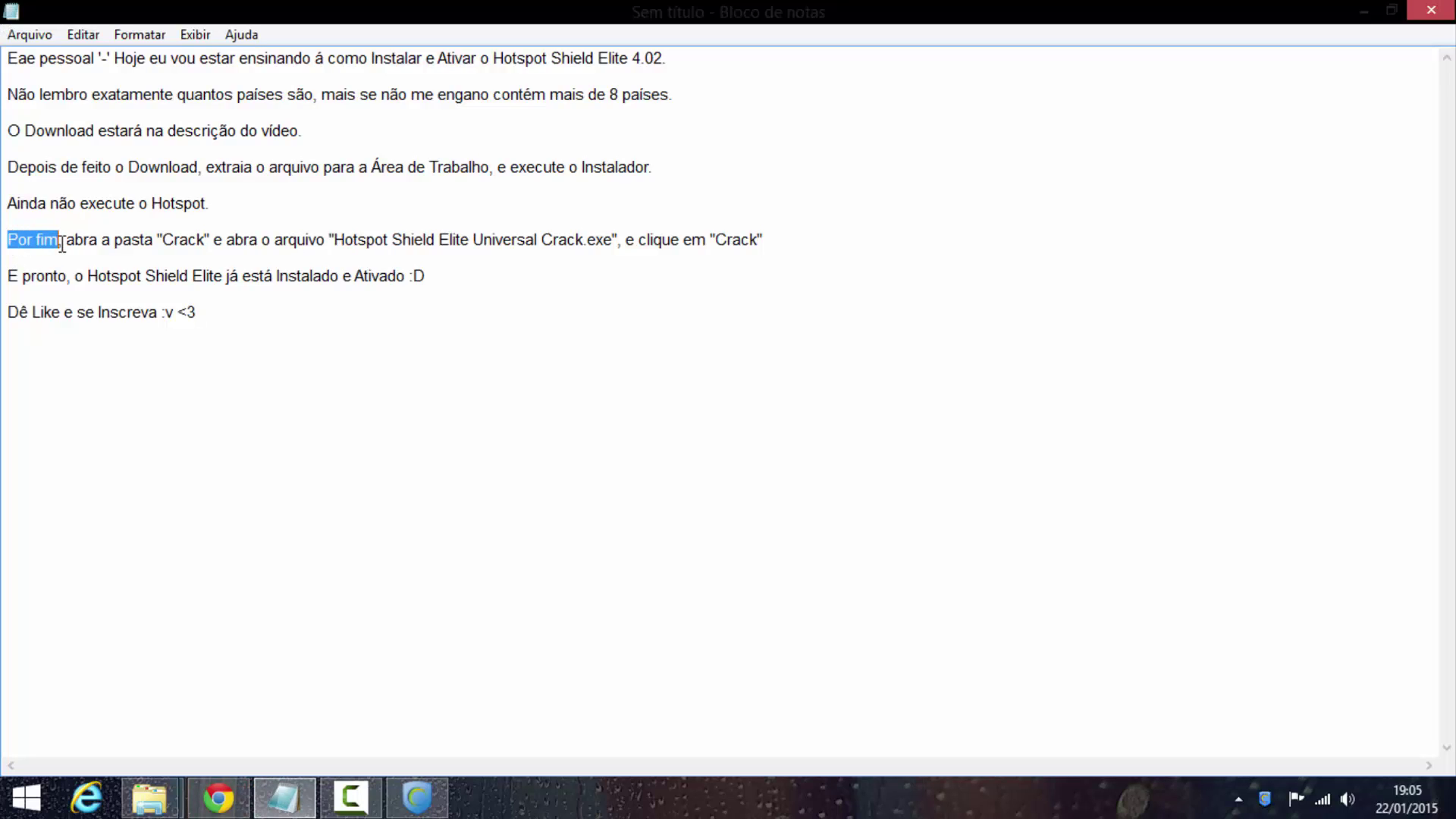
drag(84, 241, 214, 241)
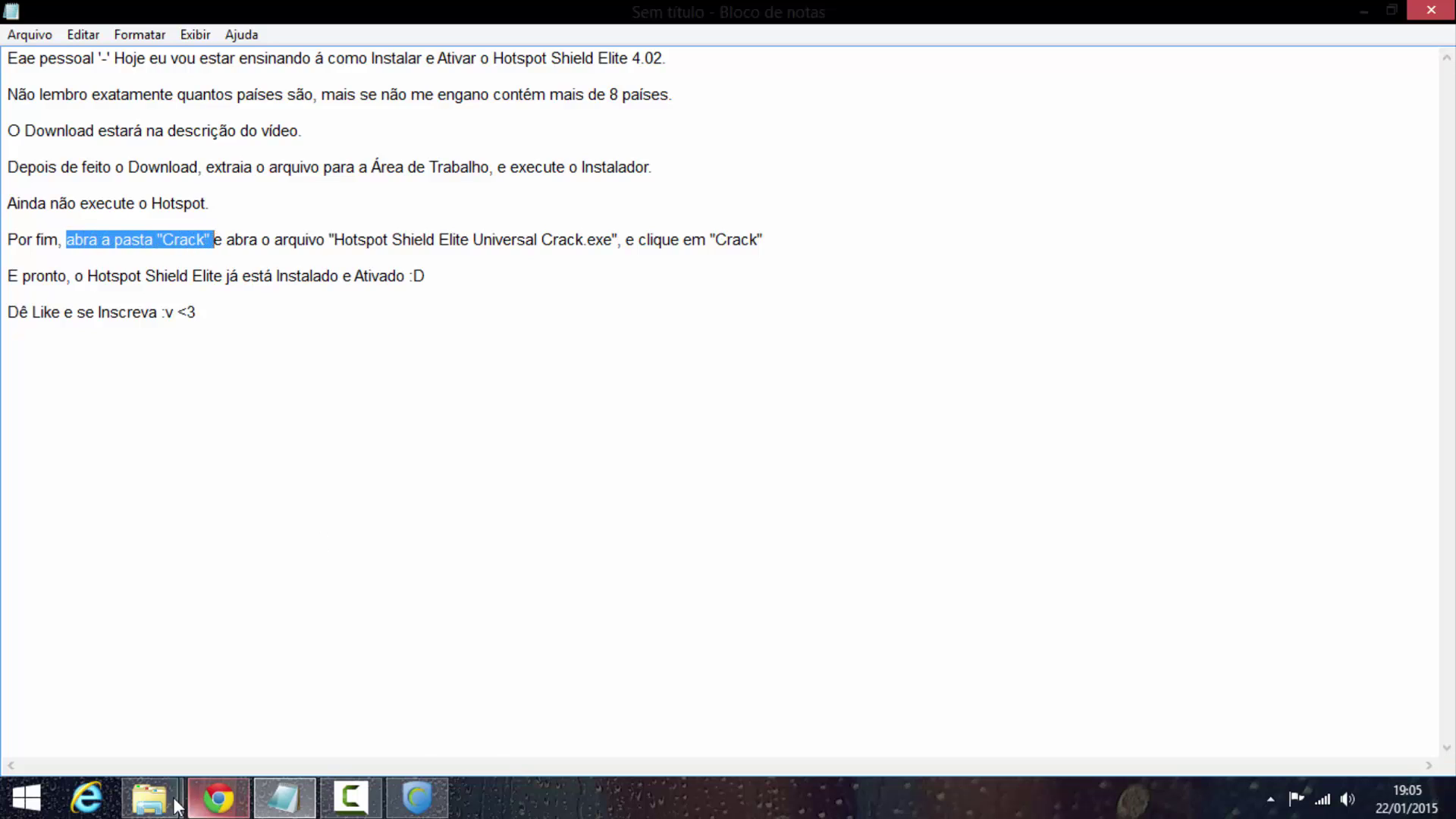
- Close the extra File Explorer window and open the Crack folder inside Hotspot Shield 4.02 Elite + Universal Crack
mouse_move(150, 796)
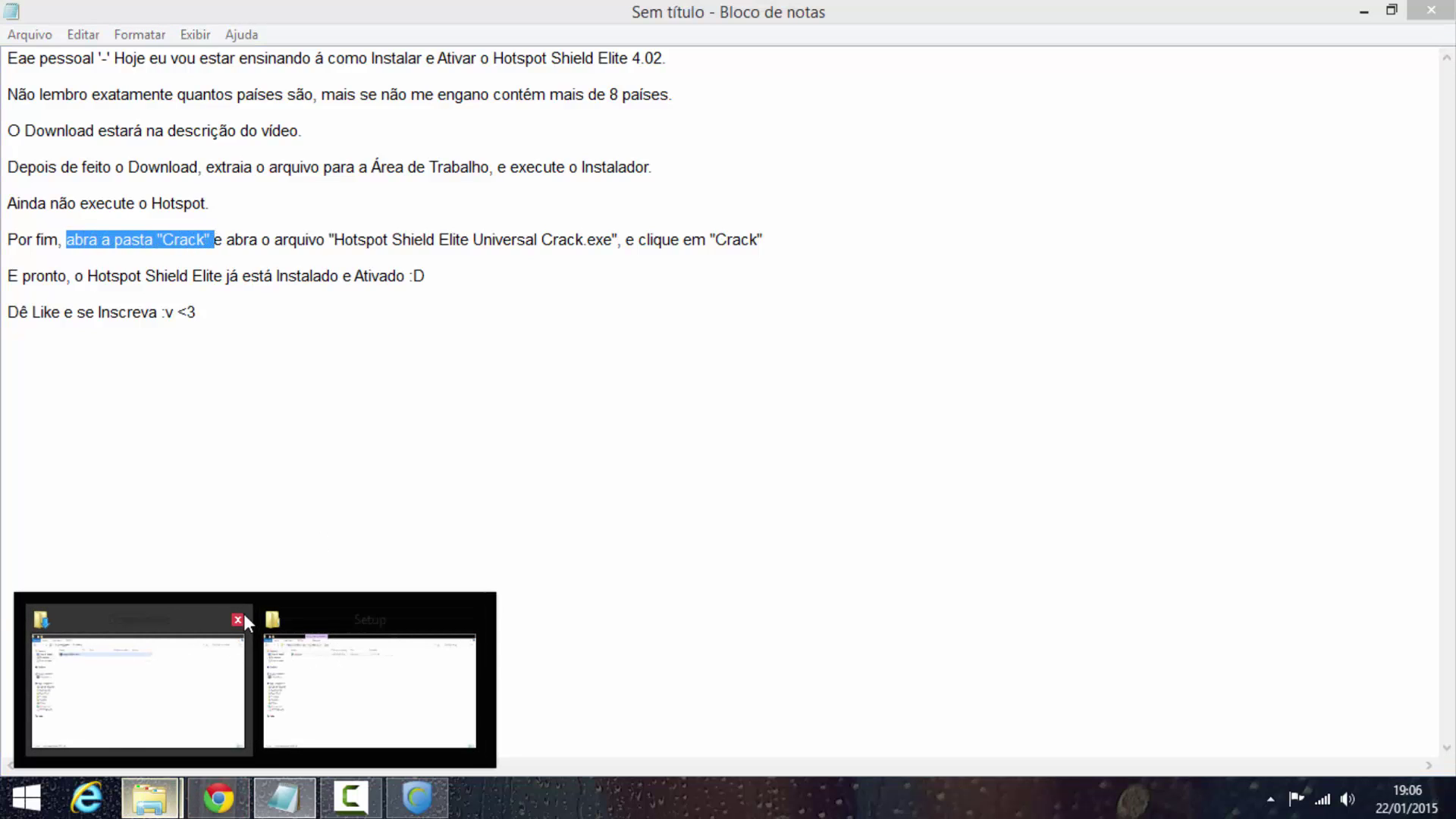
click(239, 617)
click(157, 677)
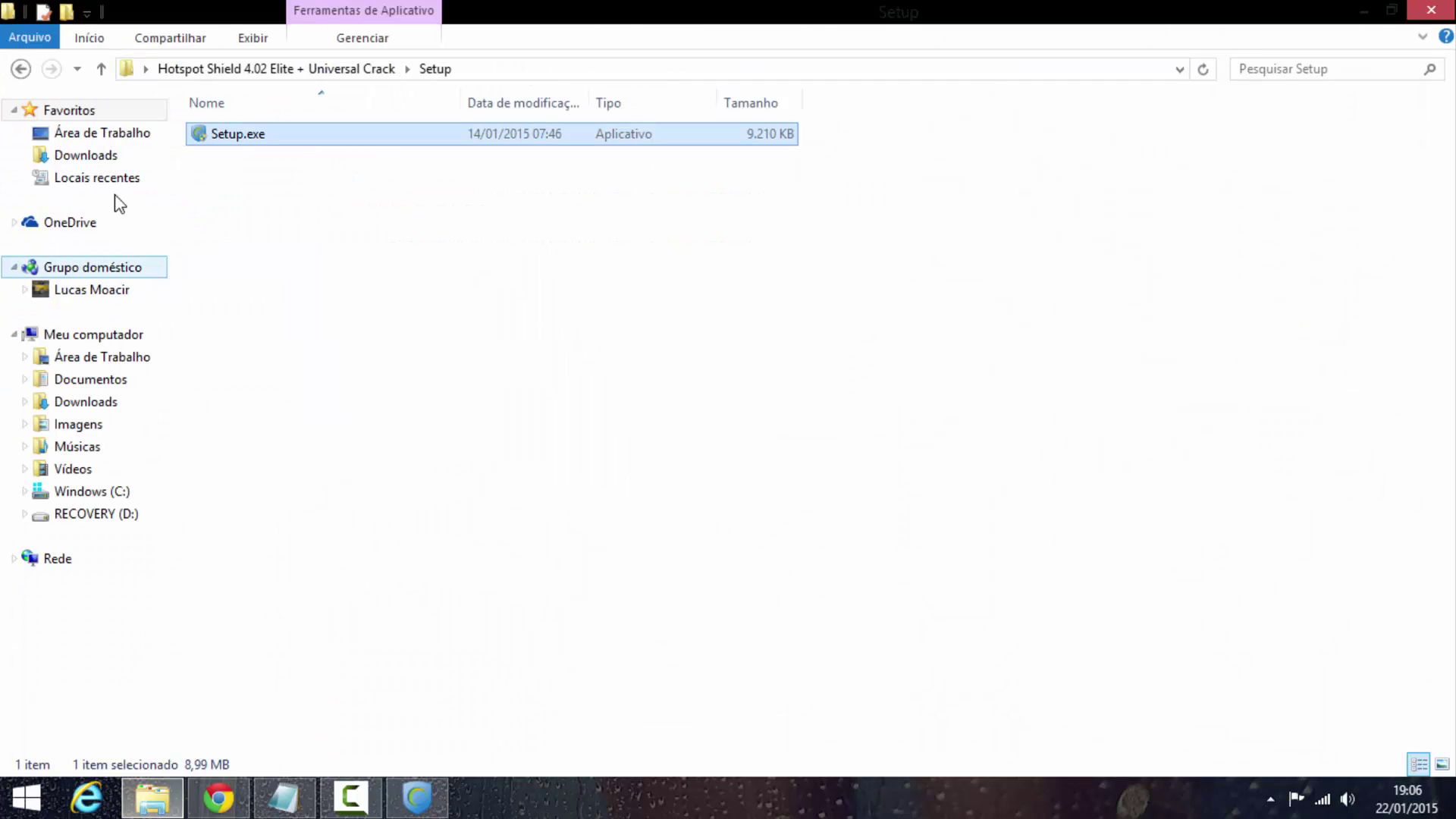
click(202, 68)
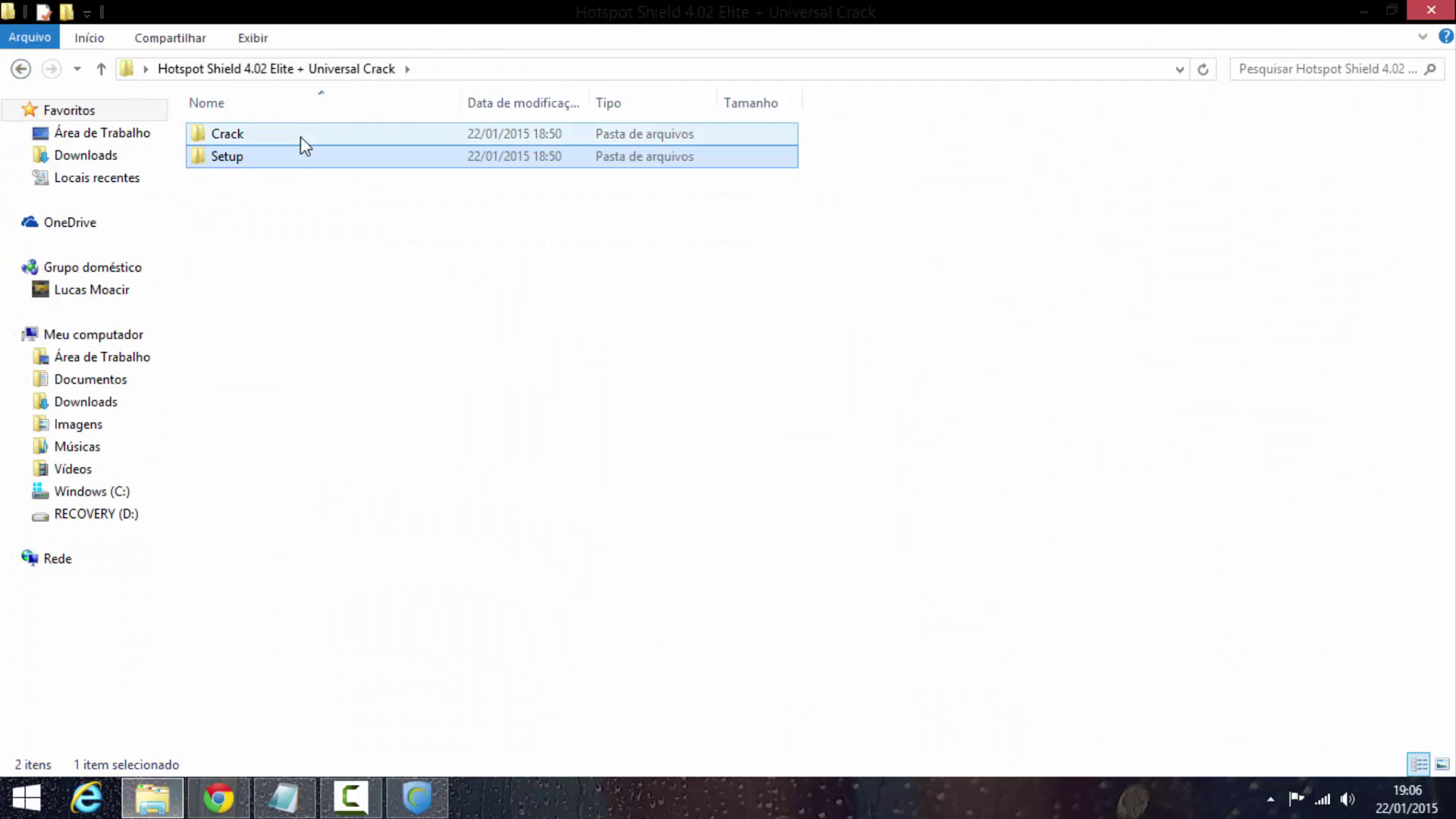
double_click(300, 137)
- Return to Notepad and highlight the instruction to open "Hotspot Shield Elite Universal Crack.exe"
click(295, 813)
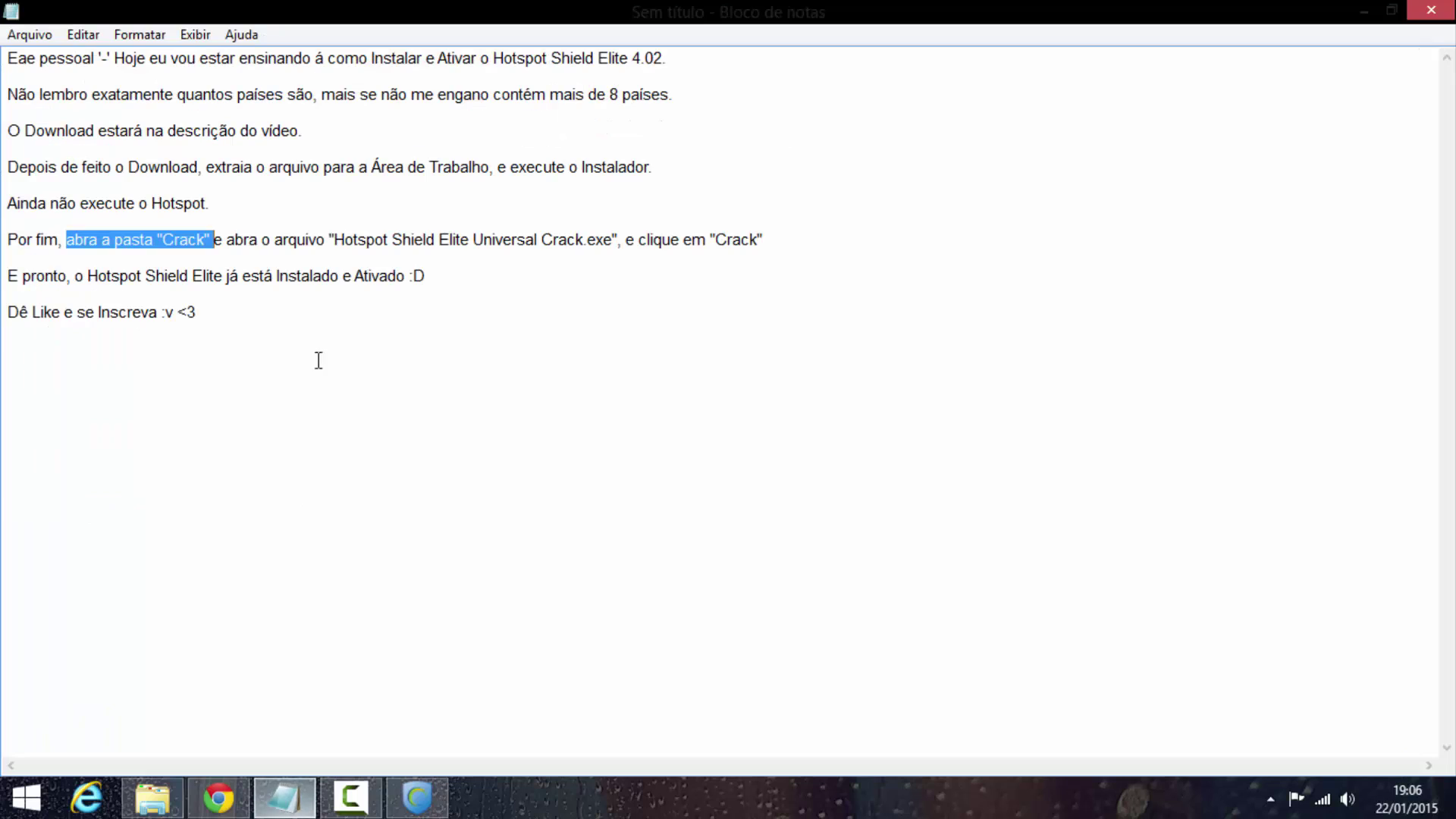
drag(215, 240, 619, 242)
click(603, 299)
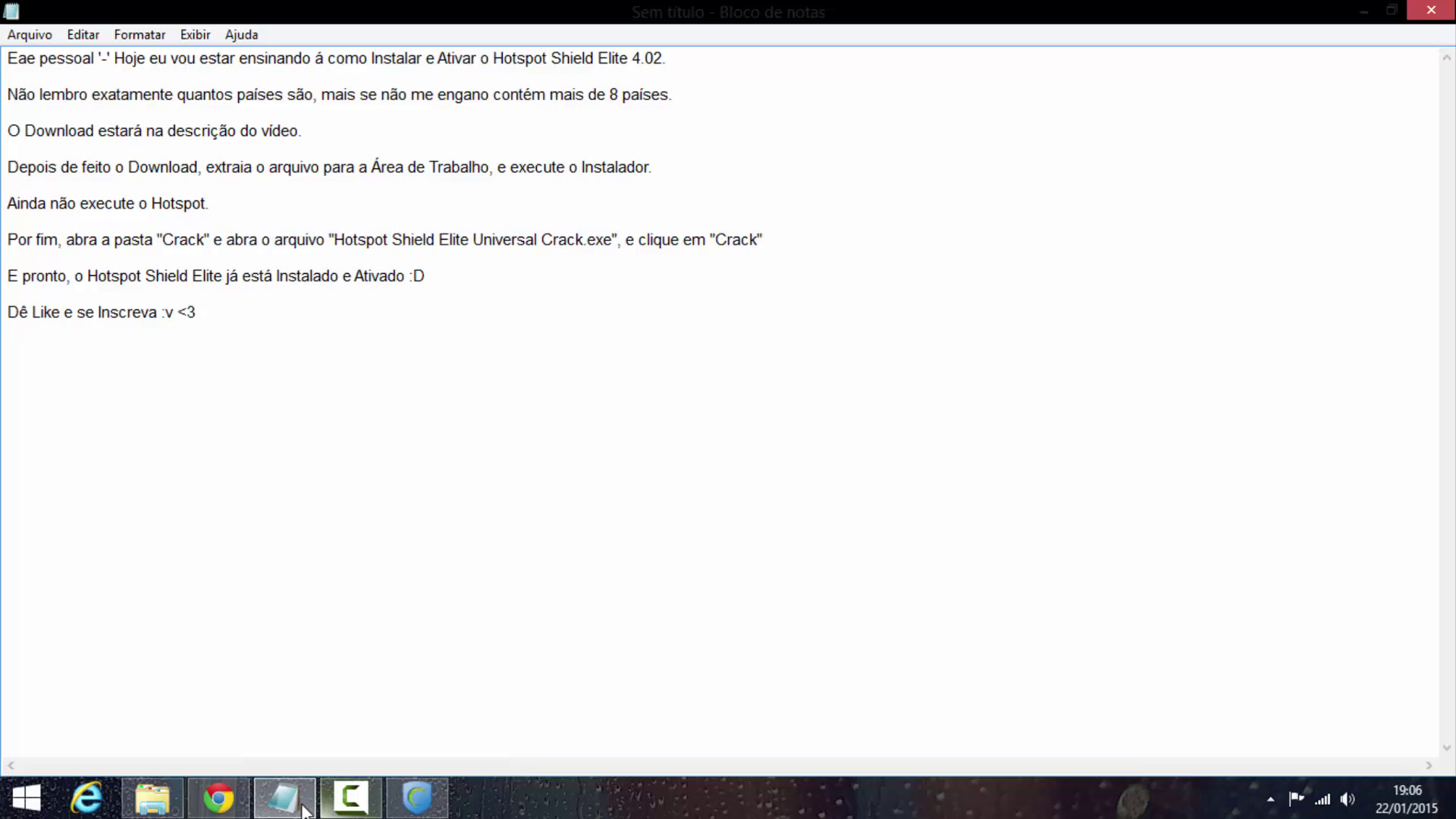
- Switch to the Crack folder and run Hotspot Shield Elite Universal Crack.exe
click(404, 792)
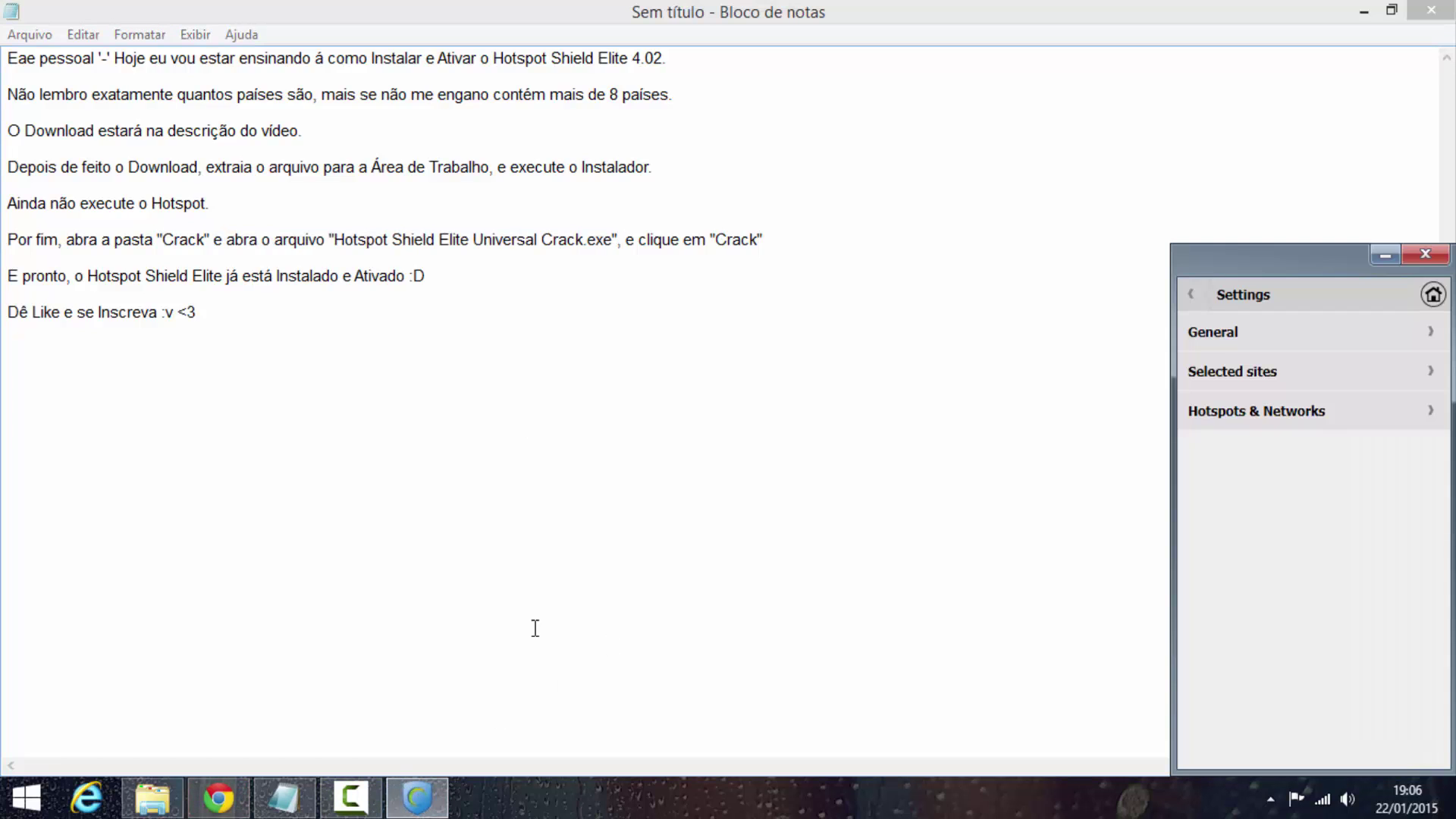
click(153, 796)
click(415, 131)
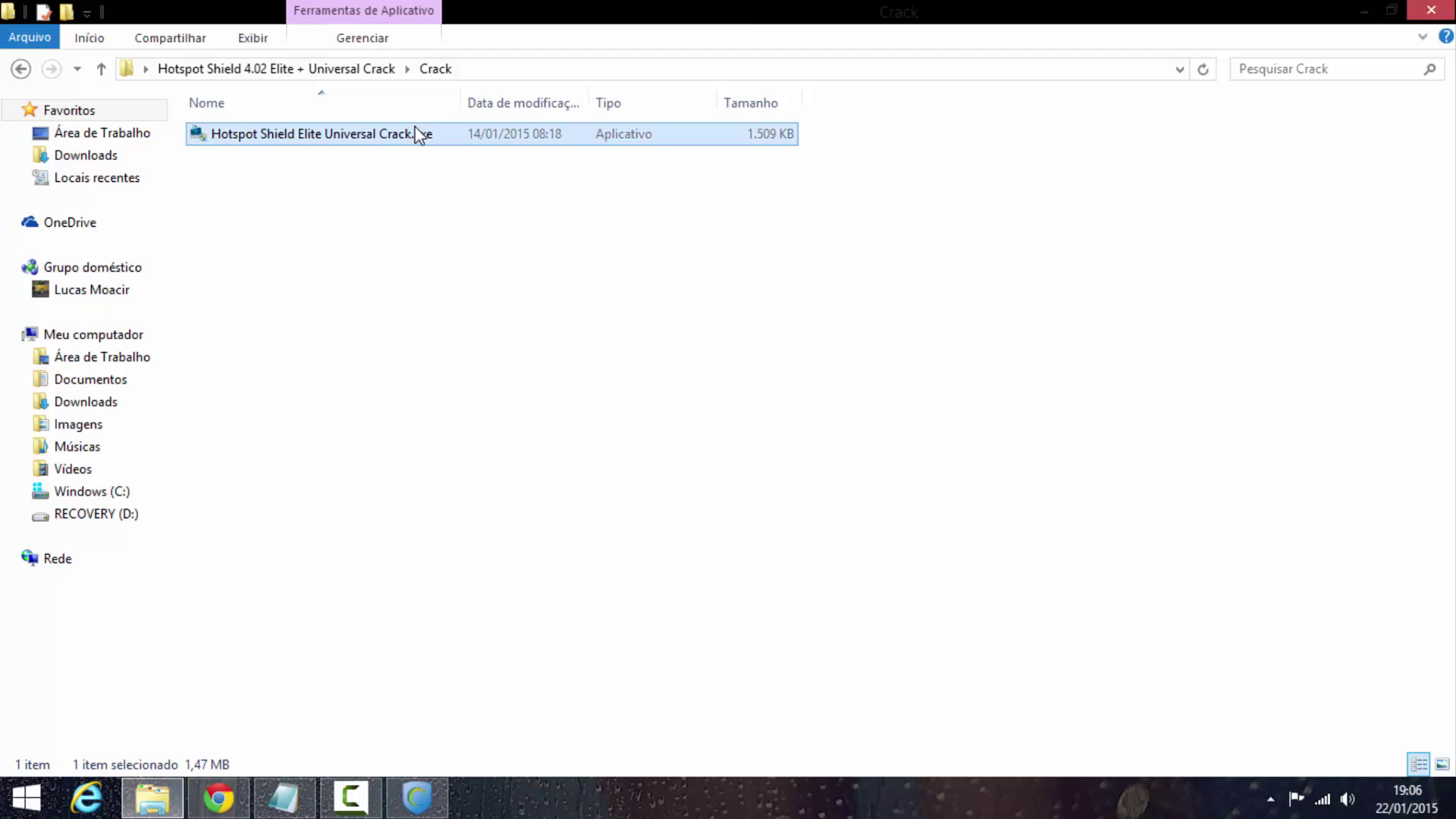
double_click(418, 135)
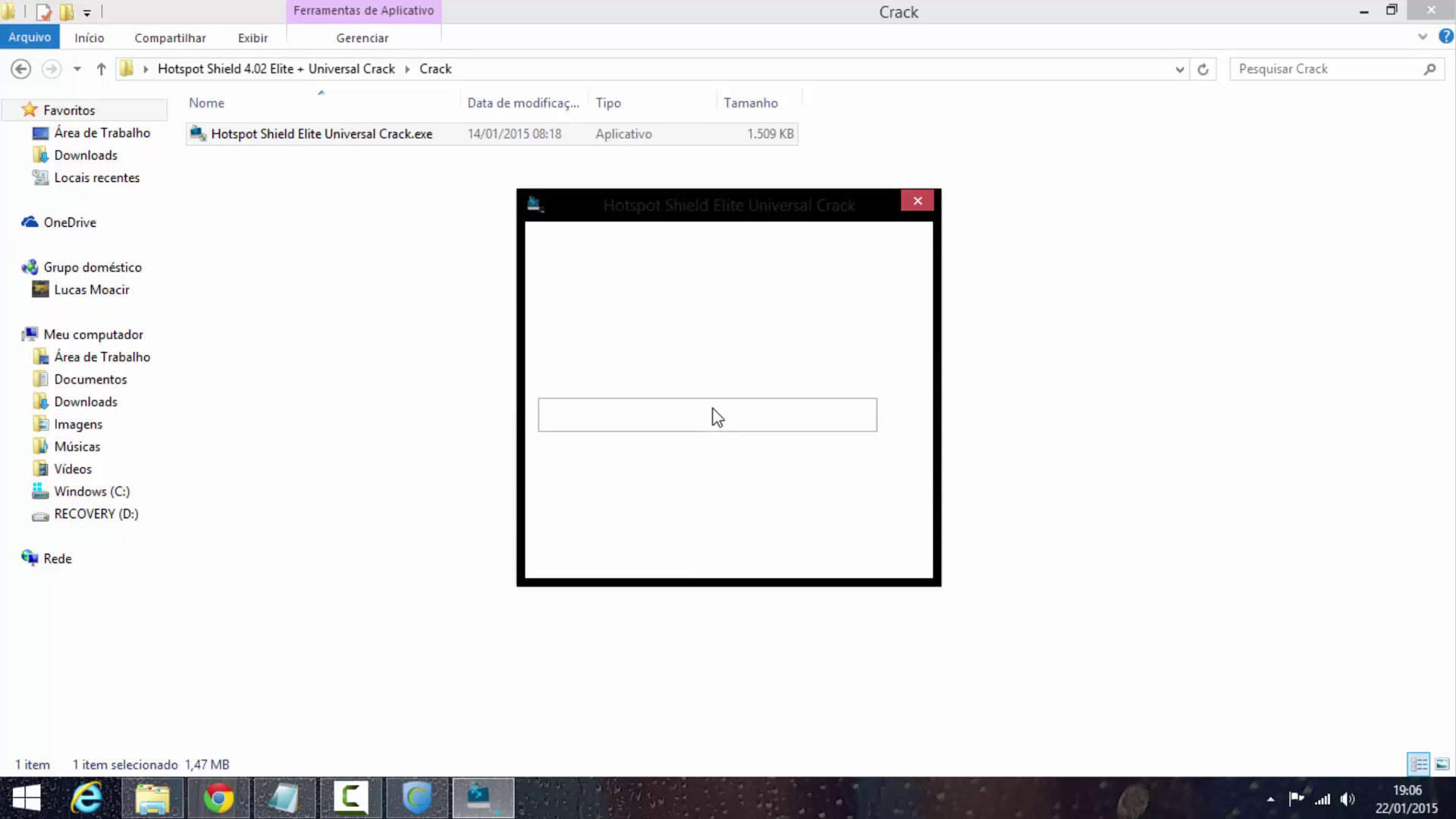
- Highlight 'e clique em "Crack"' in the Notepad instructions and return to the Universal Crack window
click(283, 798)
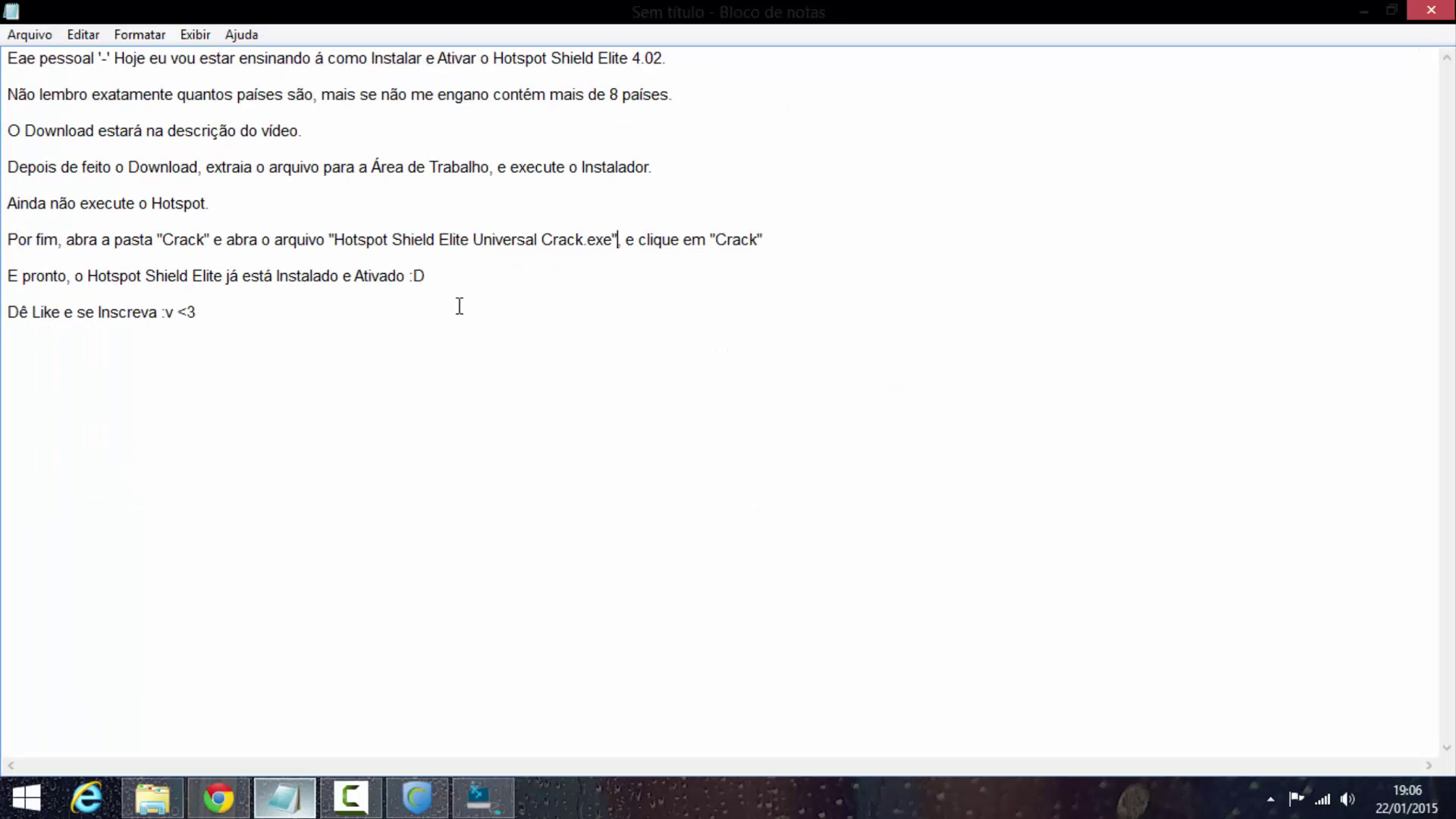
drag(640, 246, 721, 252)
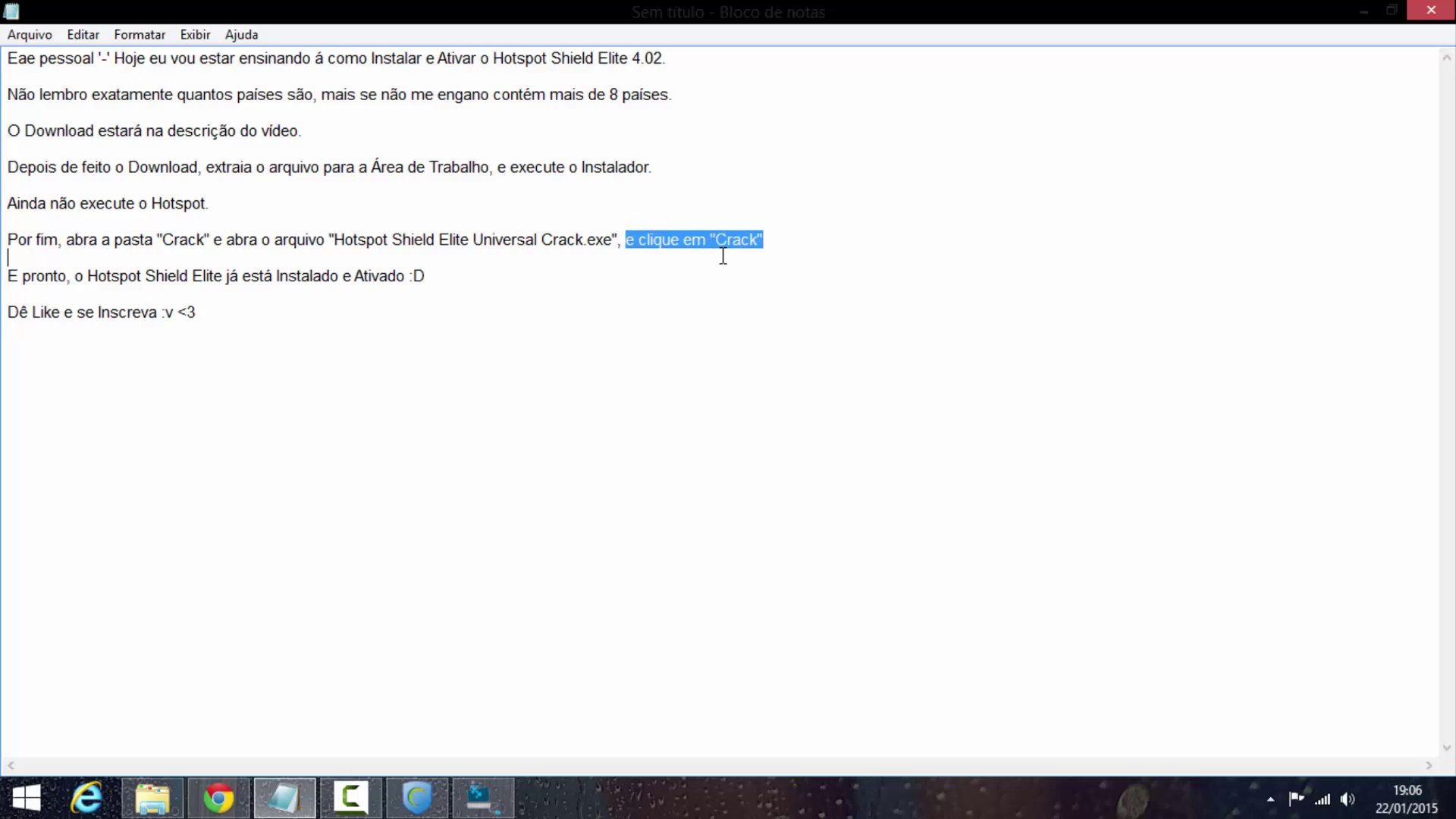
click(487, 800)
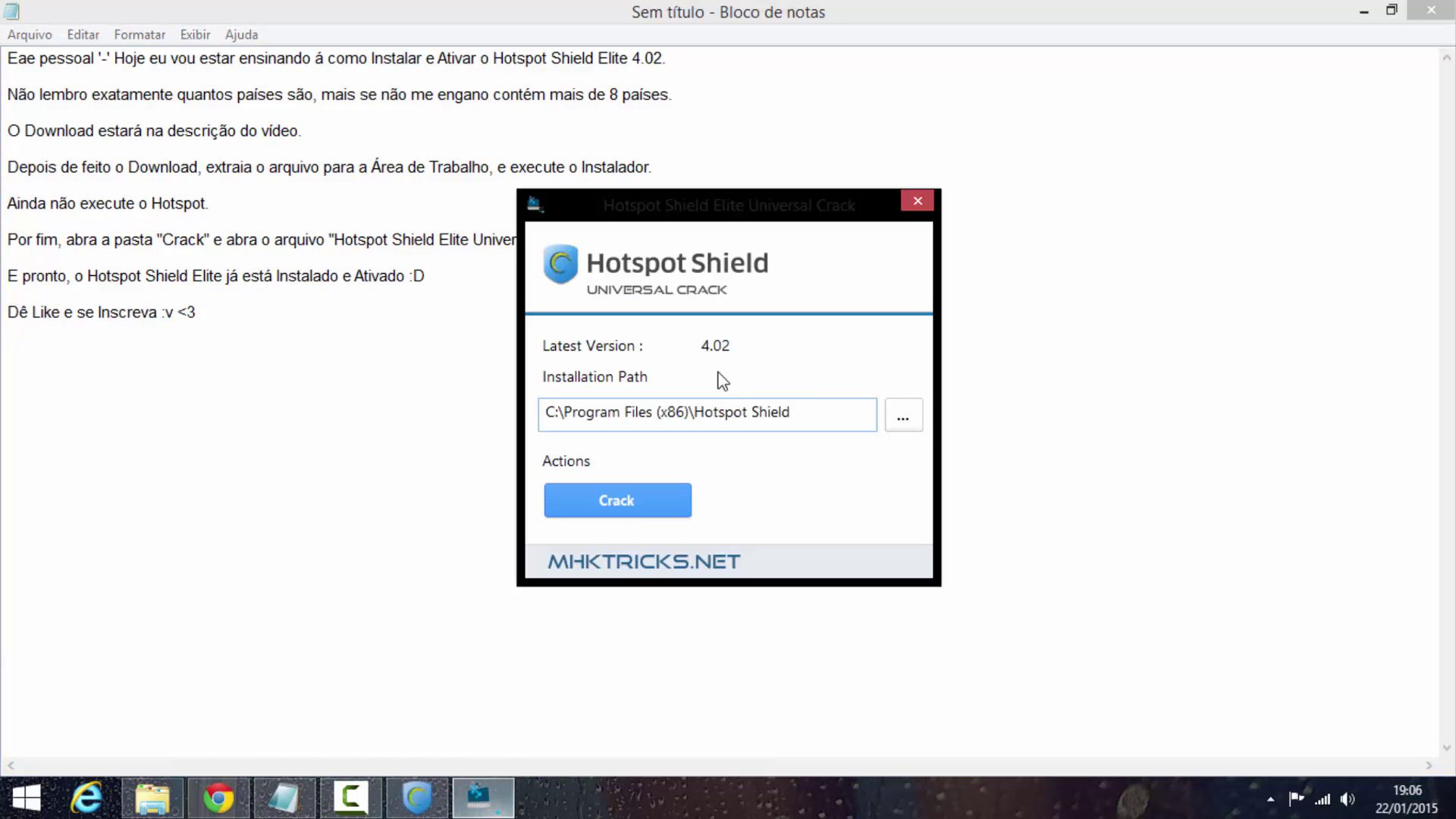
- Start the crack on C:\Program Files (x86)\Hotspot Shield, accept its notice, and minimize the Notepad and Crack folder windows
click(661, 500)
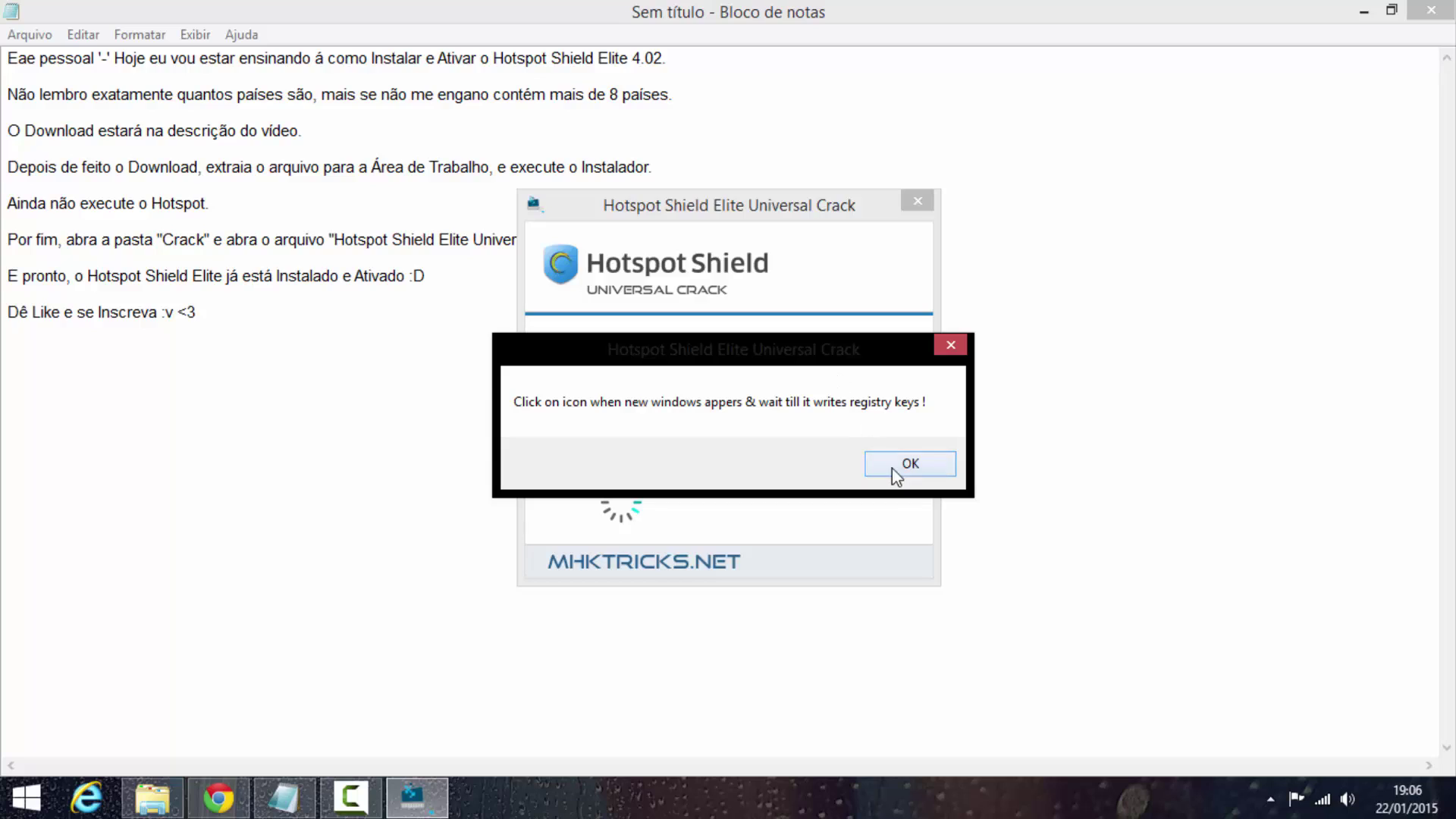
click(899, 465)
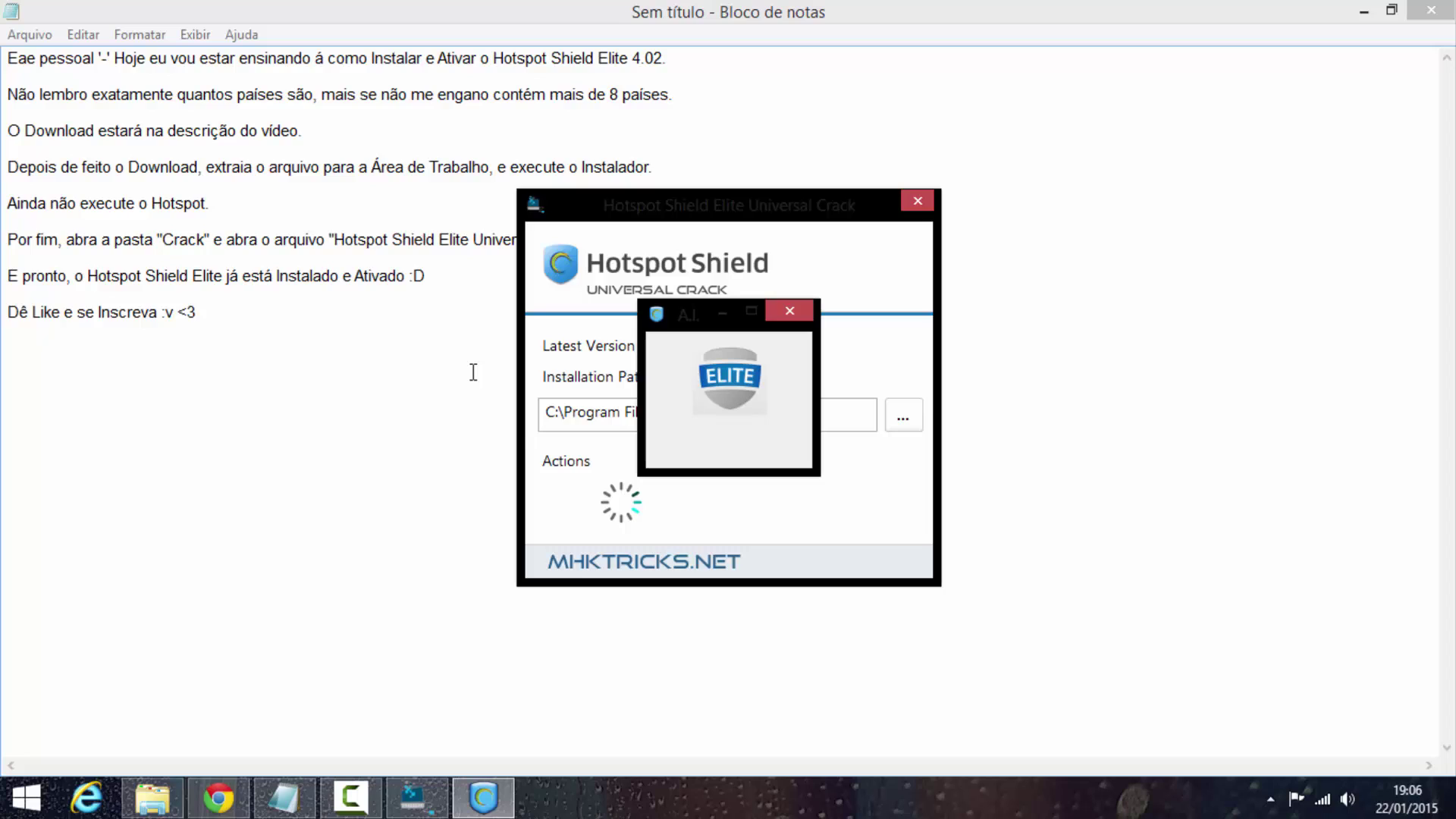
click(1364, 11)
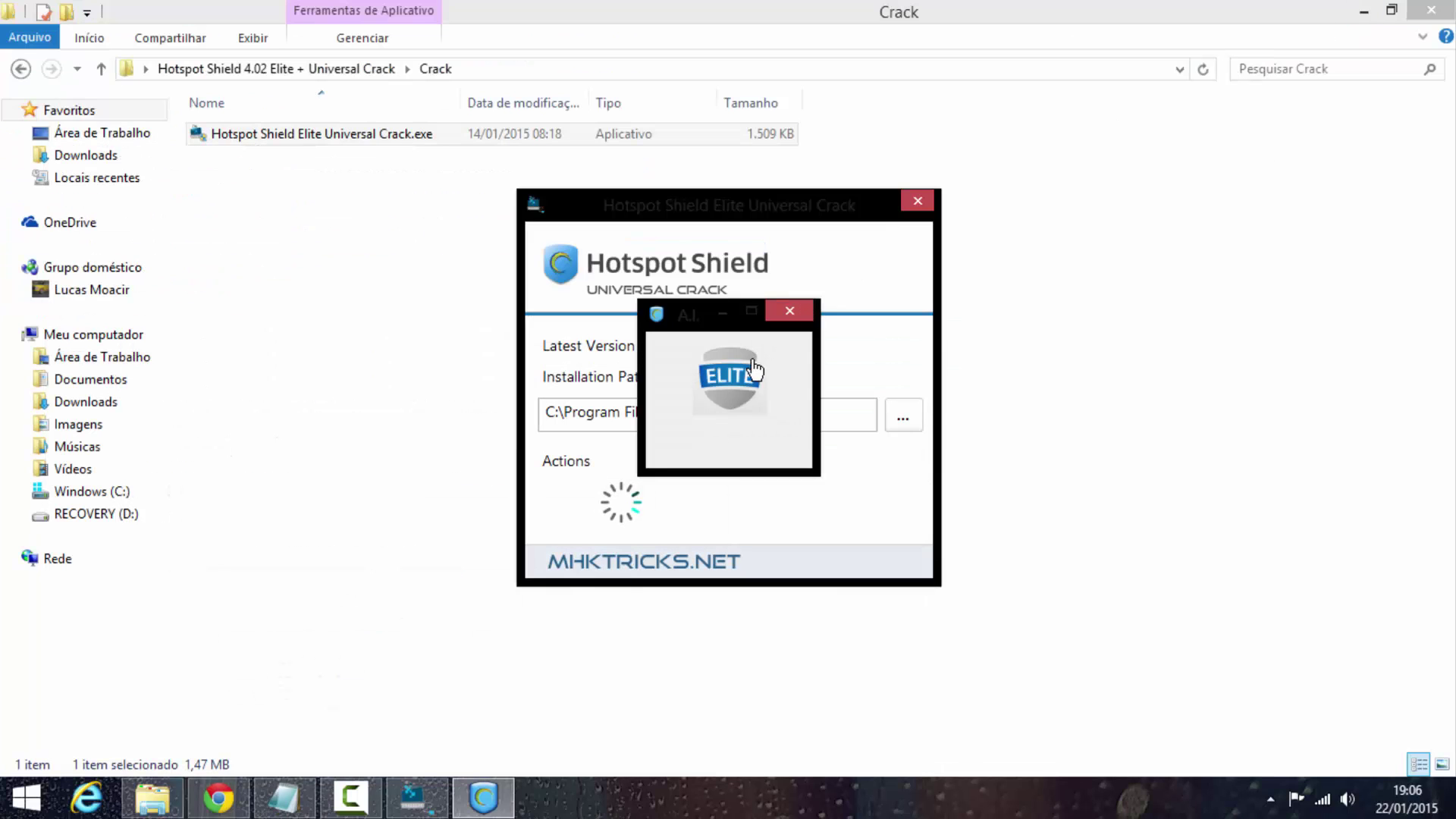
click(1364, 11)
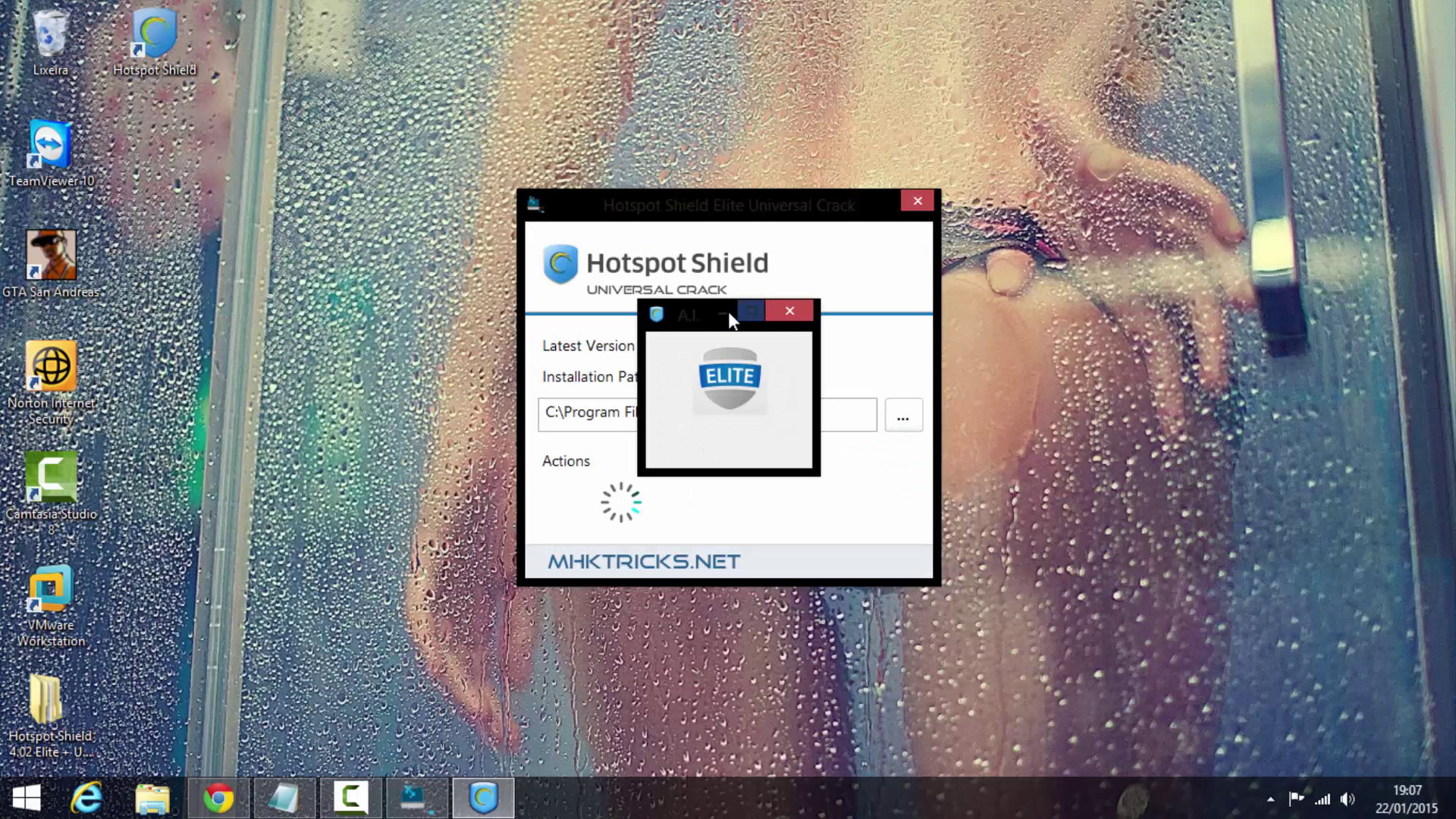
- Start the Elite patch from its ELITE icon, and add the Notepad line "OBS: quando aparecer essa janela ..." below the Crack instruction
click(732, 408)
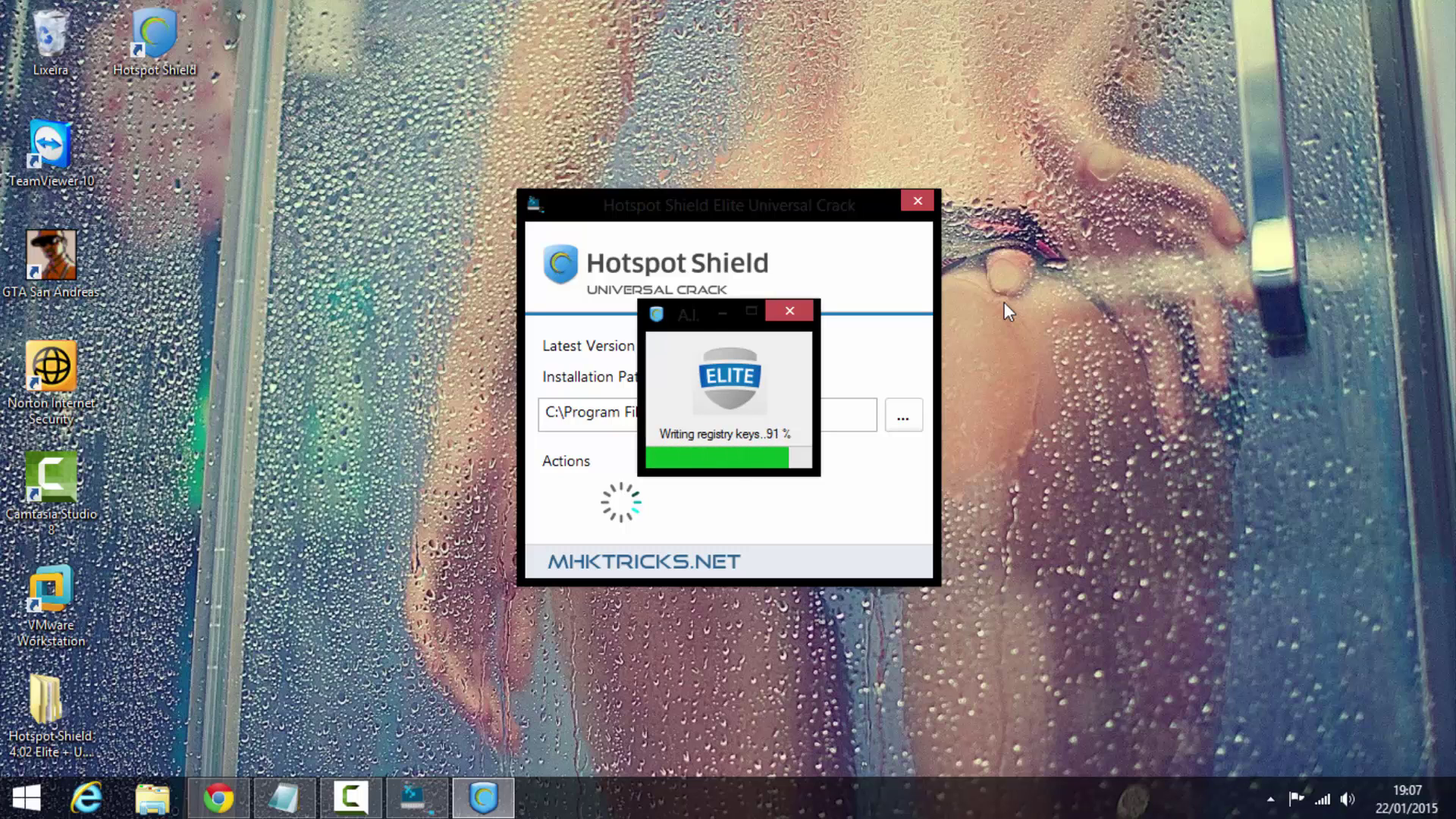
click(292, 803)
click(847, 233)
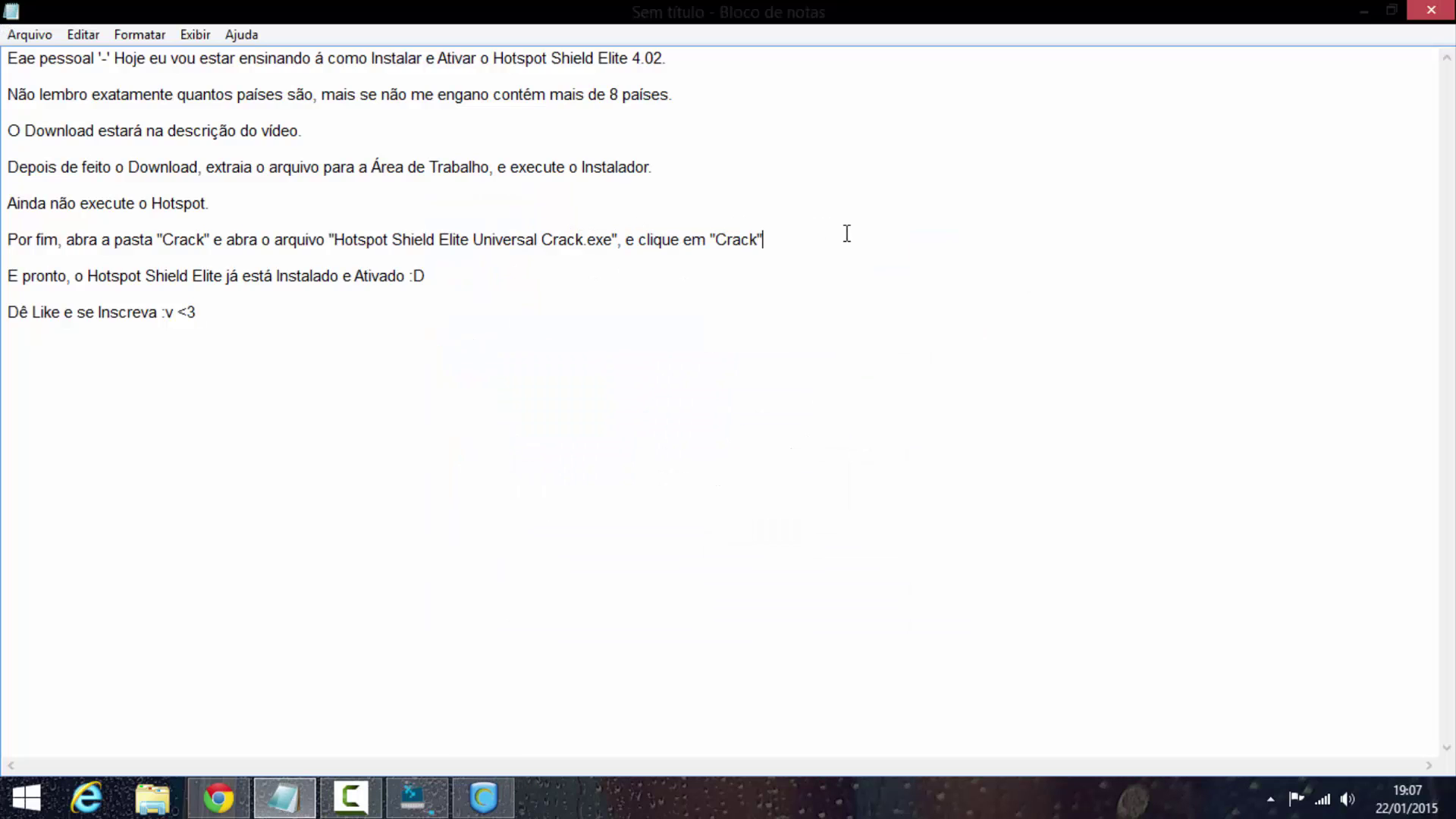
key(Return)
key(Return)
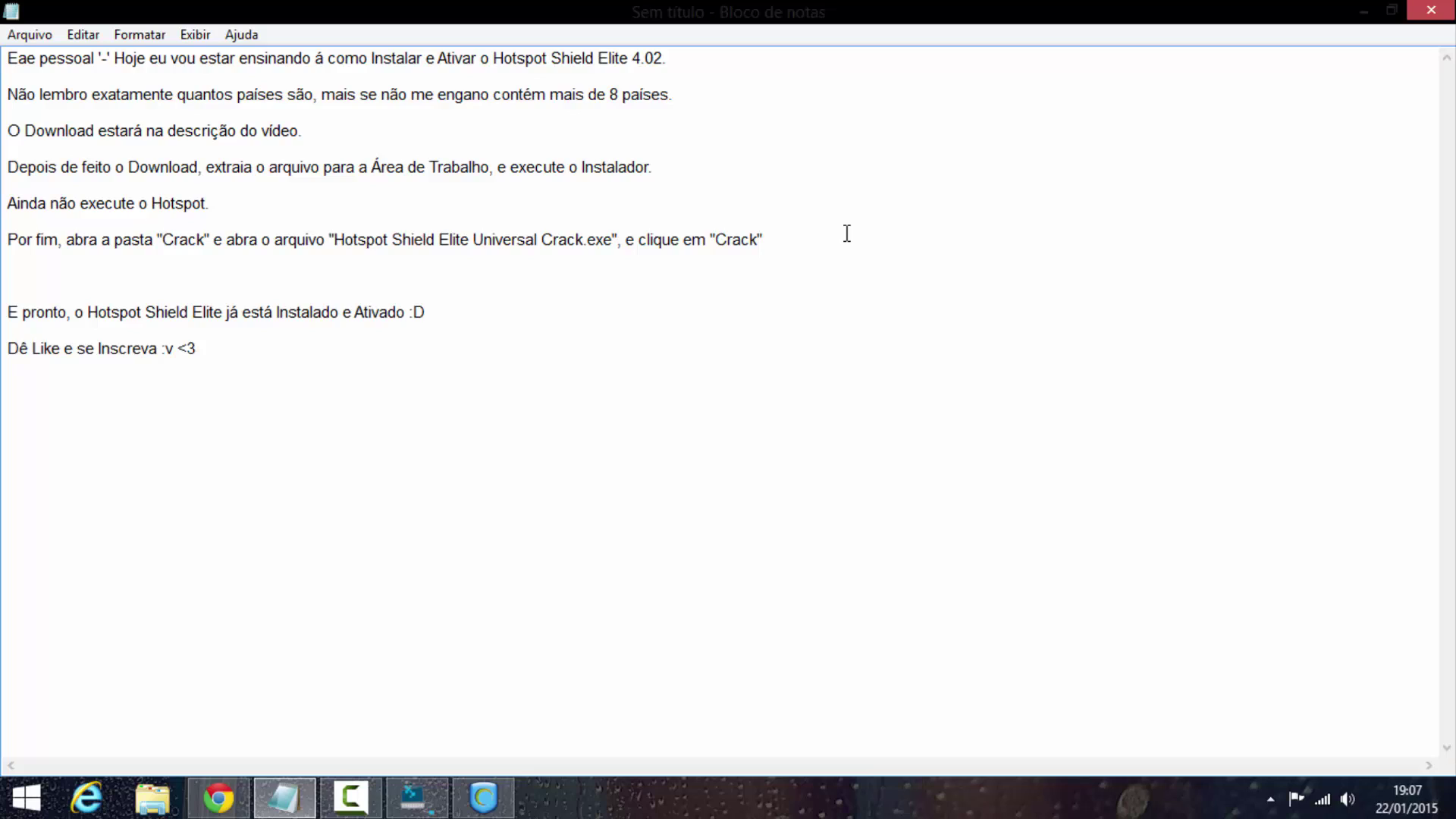
text(P)
key(BackSpace)
text(OBS: quando aparecer)
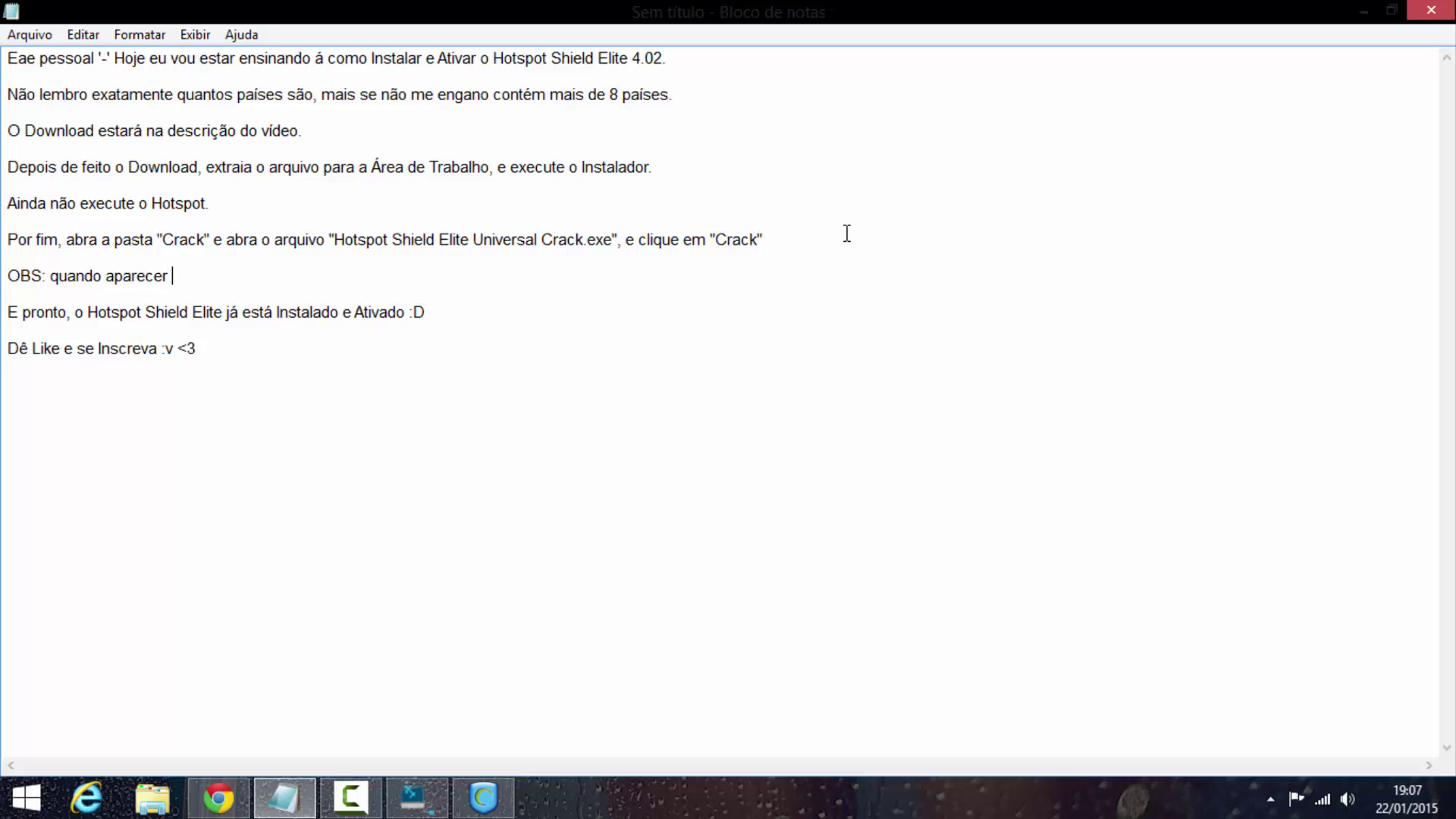
text( essa janela)
- Dismiss the Elite status congratulation message and complete the OBS line in Notepad with "clique sobre o ícone Elite, e espera carregar."
key(alt+Tab)
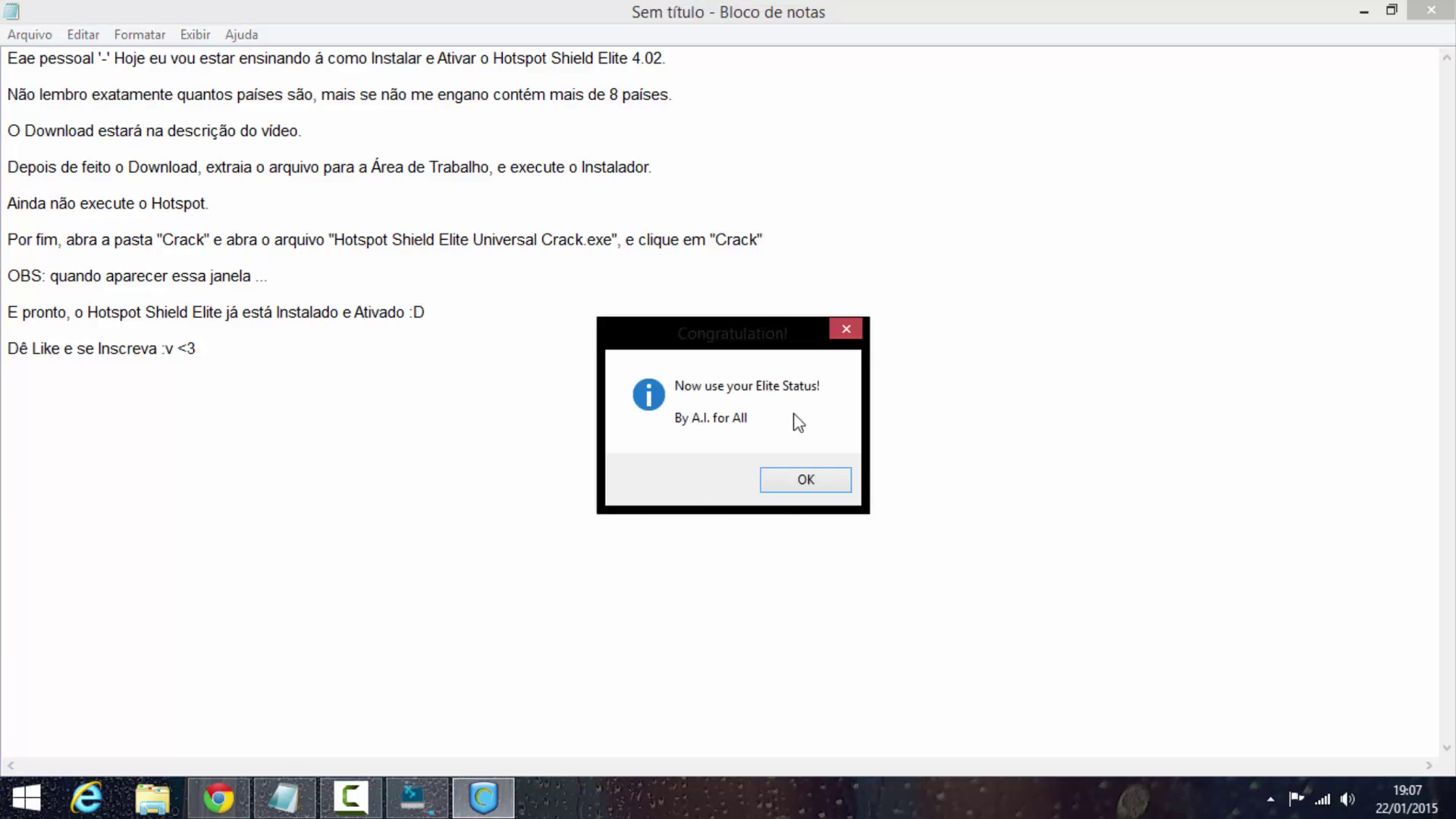
click(428, 806)
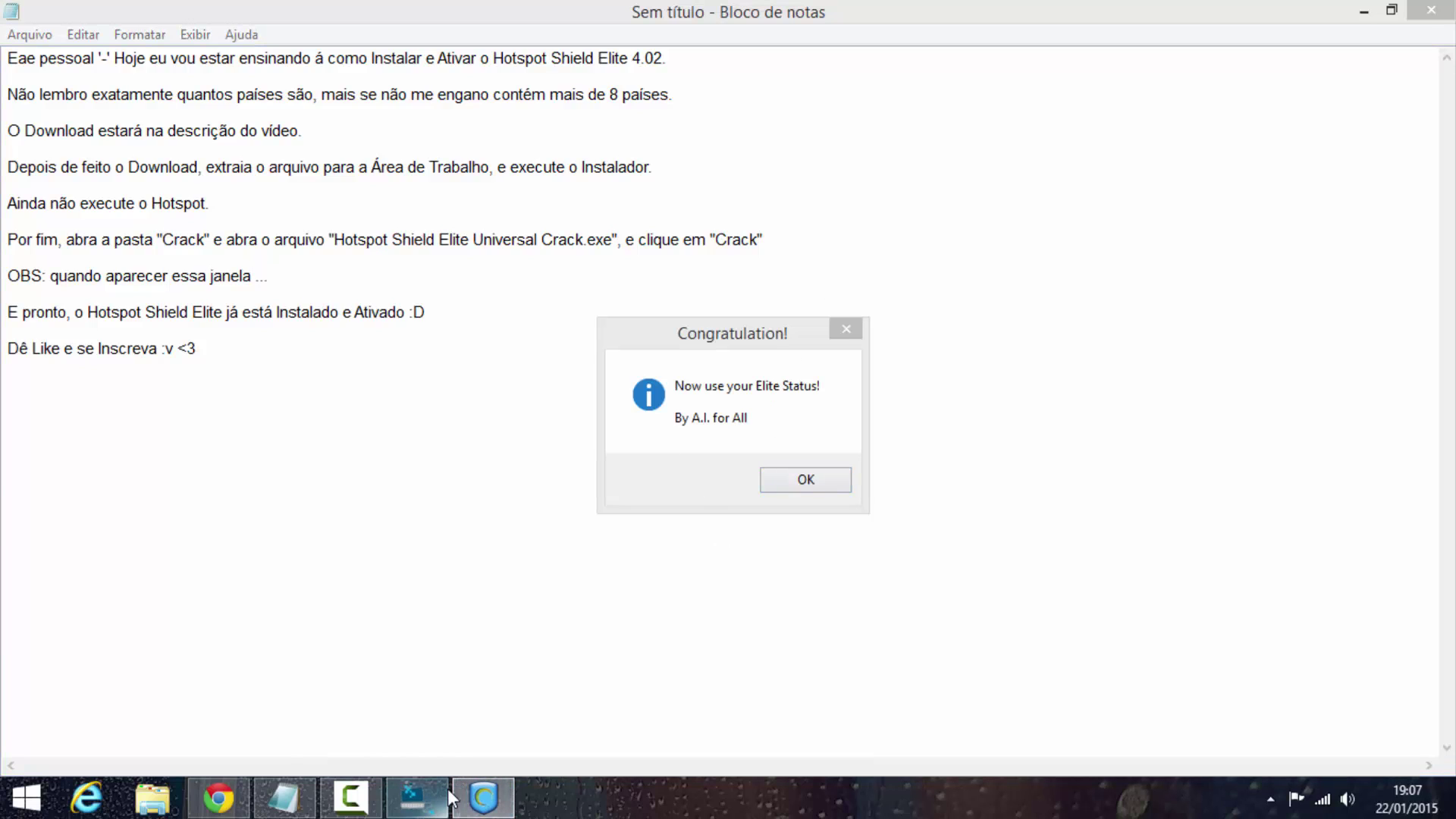
click(781, 478)
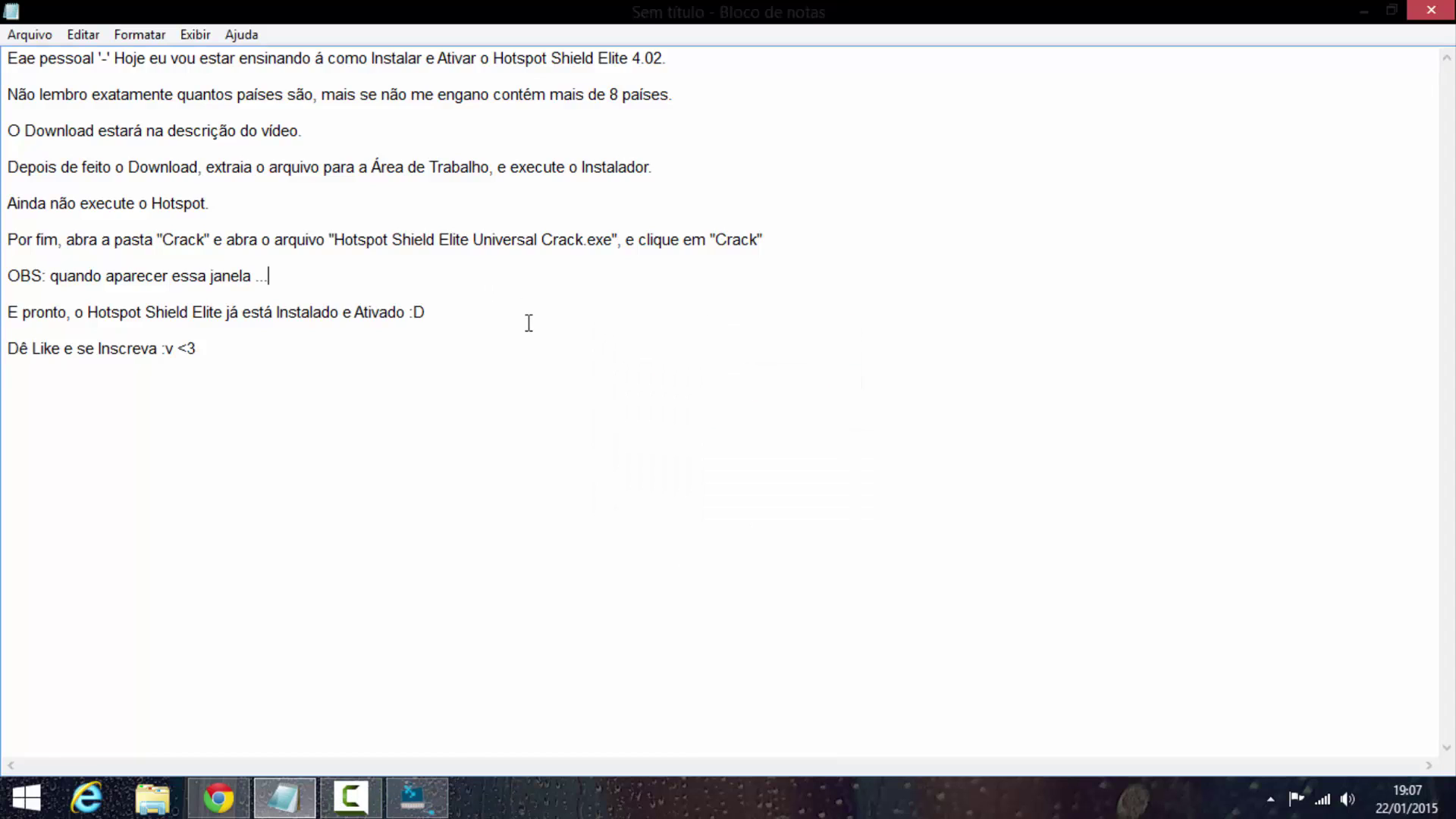
text(clique sobre o ícone Elite, e)
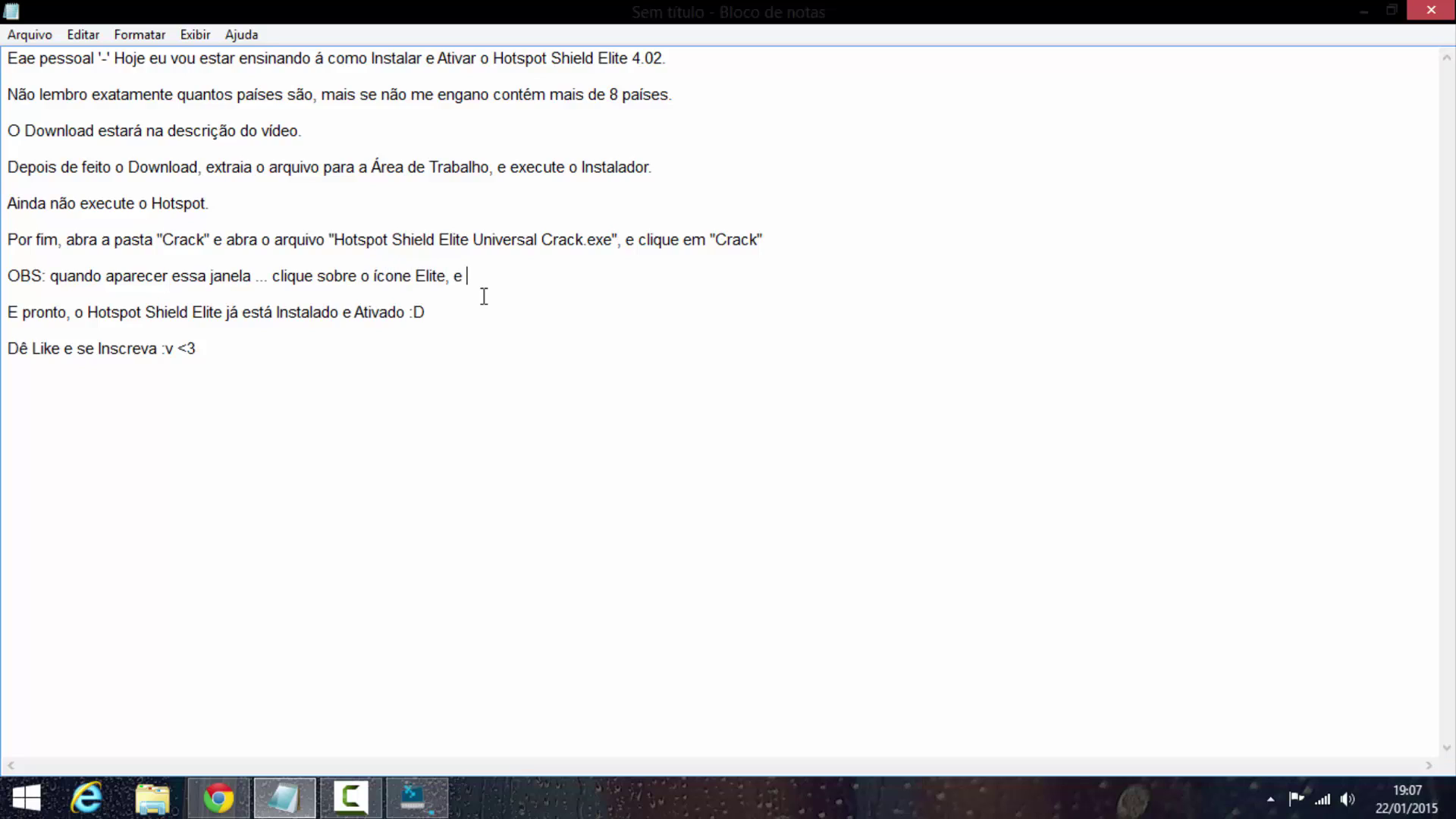
text( espera carregar.)
- Return to the Hotspot Shield Elite Universal Crack window and accept its two closing messages
click(419, 810)
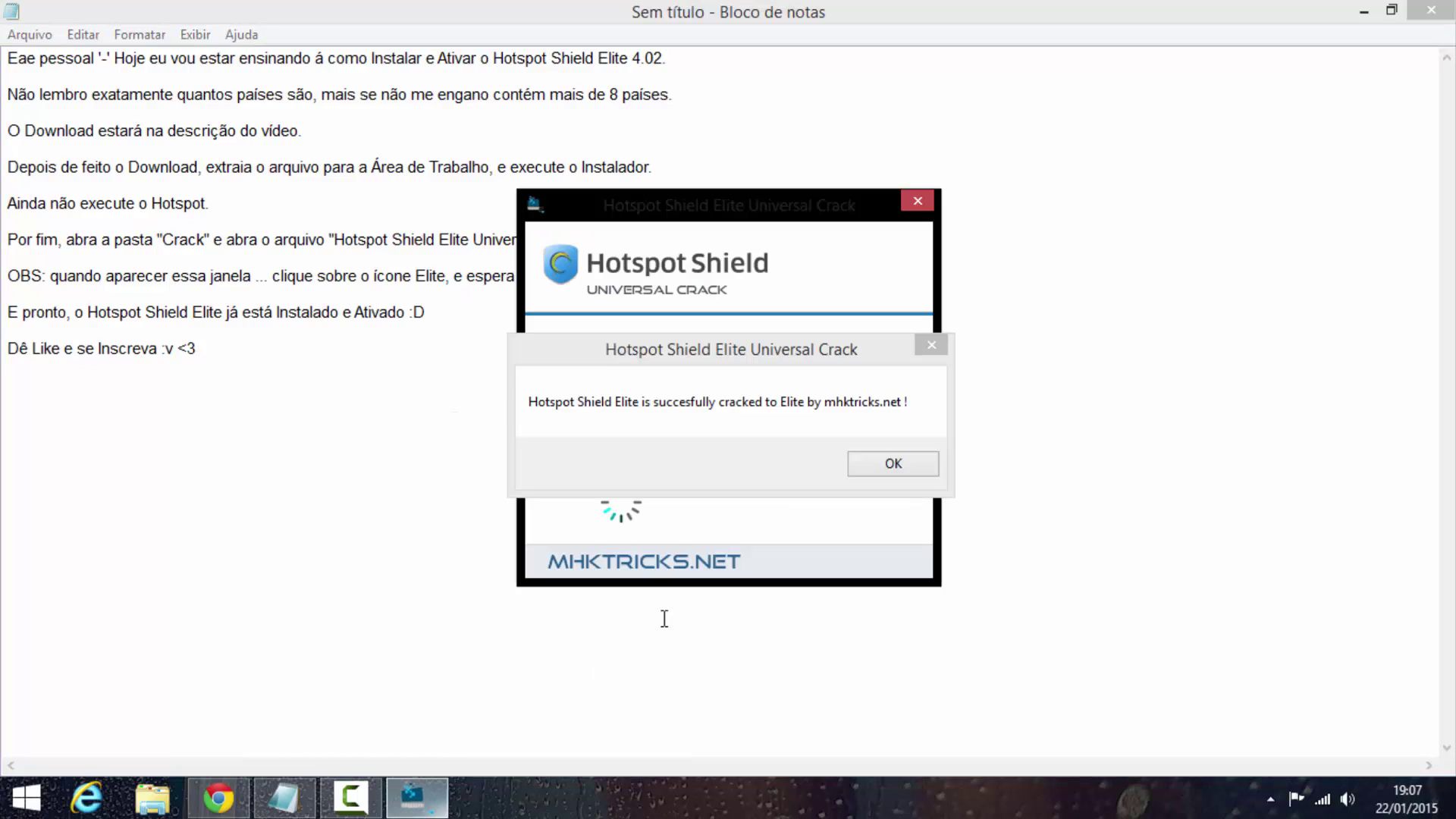
click(886, 469)
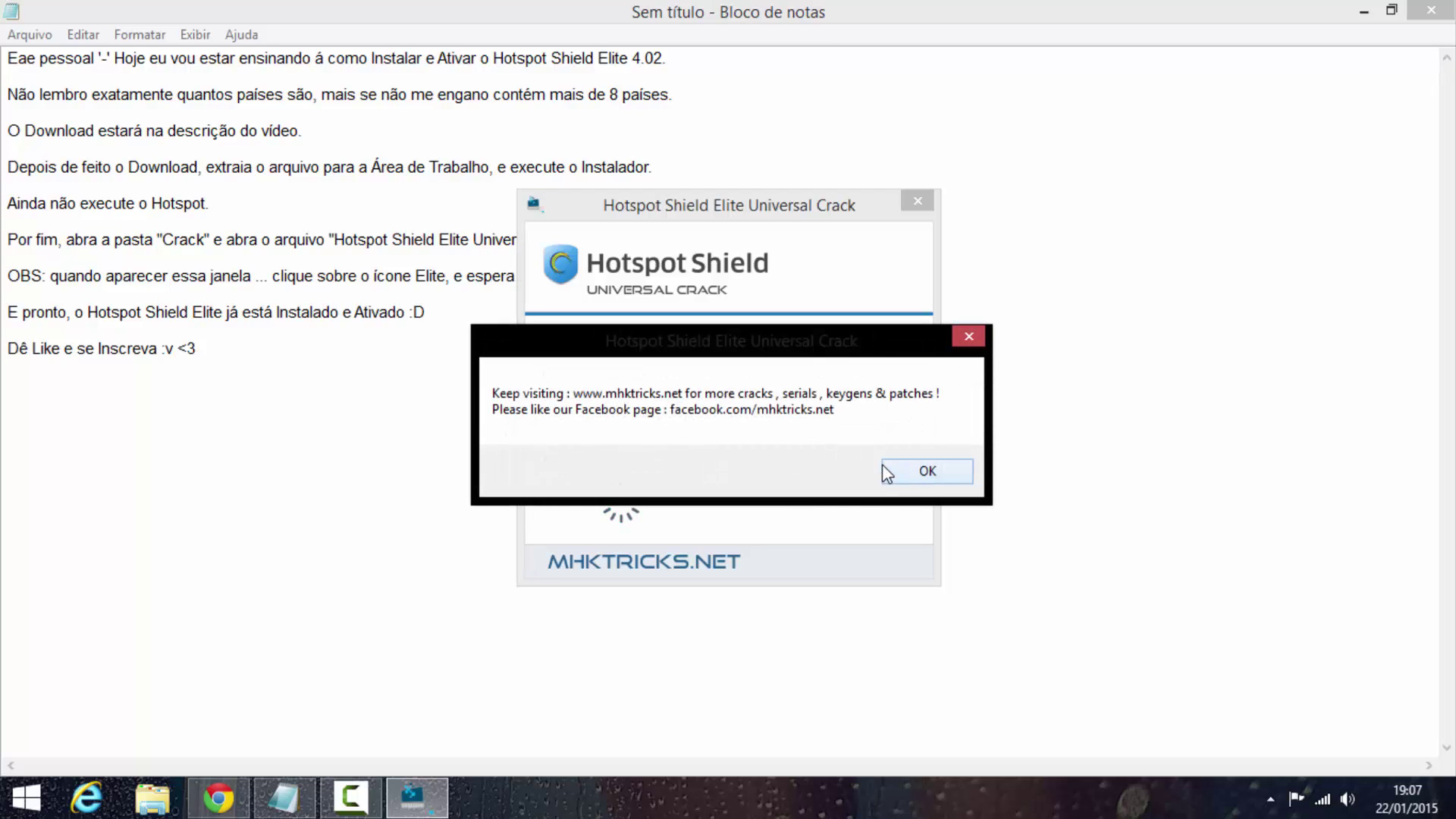
click(926, 470)
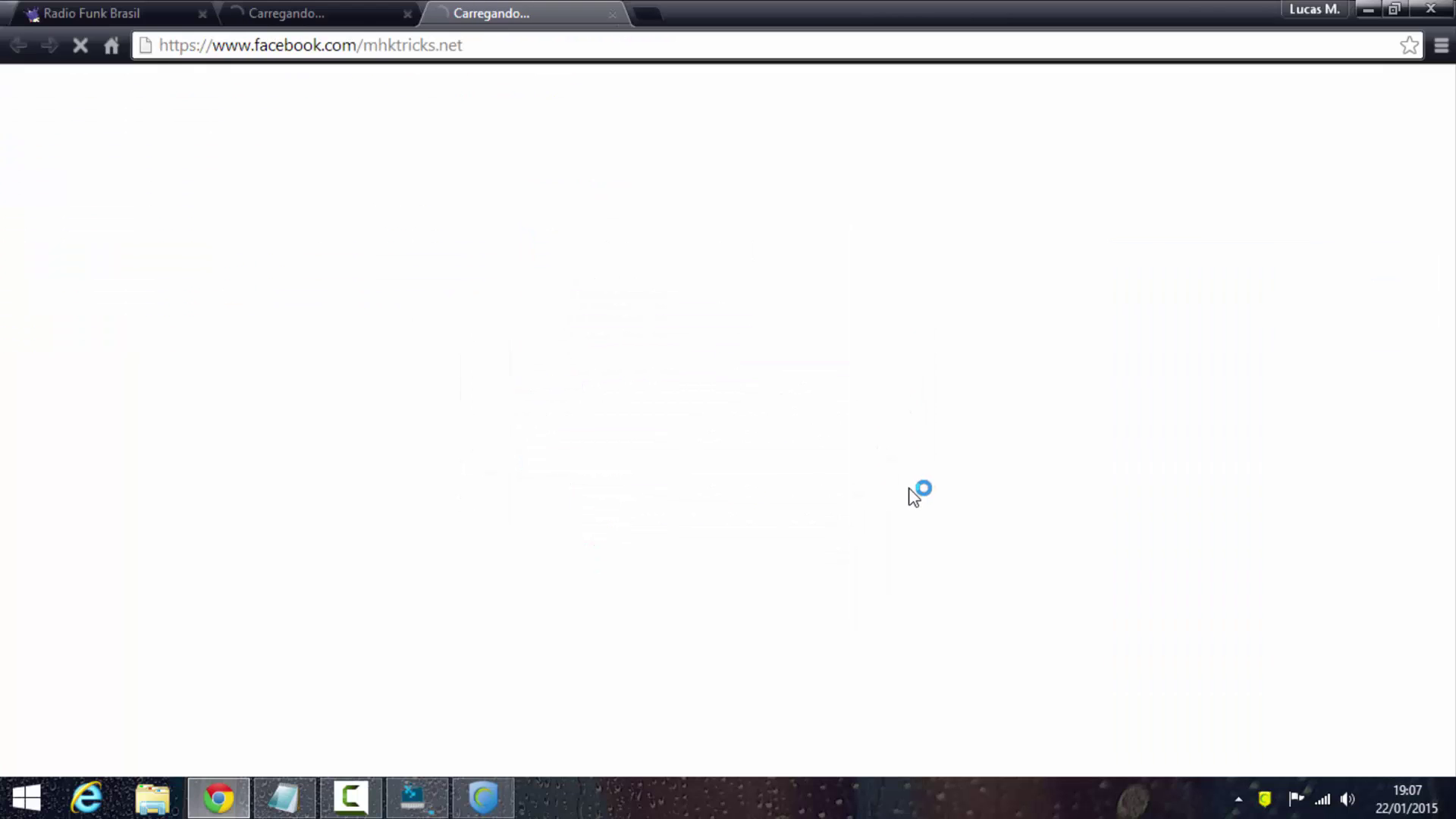
- Close the Facebook and Radio Funk Brasil tabs, the Chrome window and the Universal Crack window
click(612, 13)
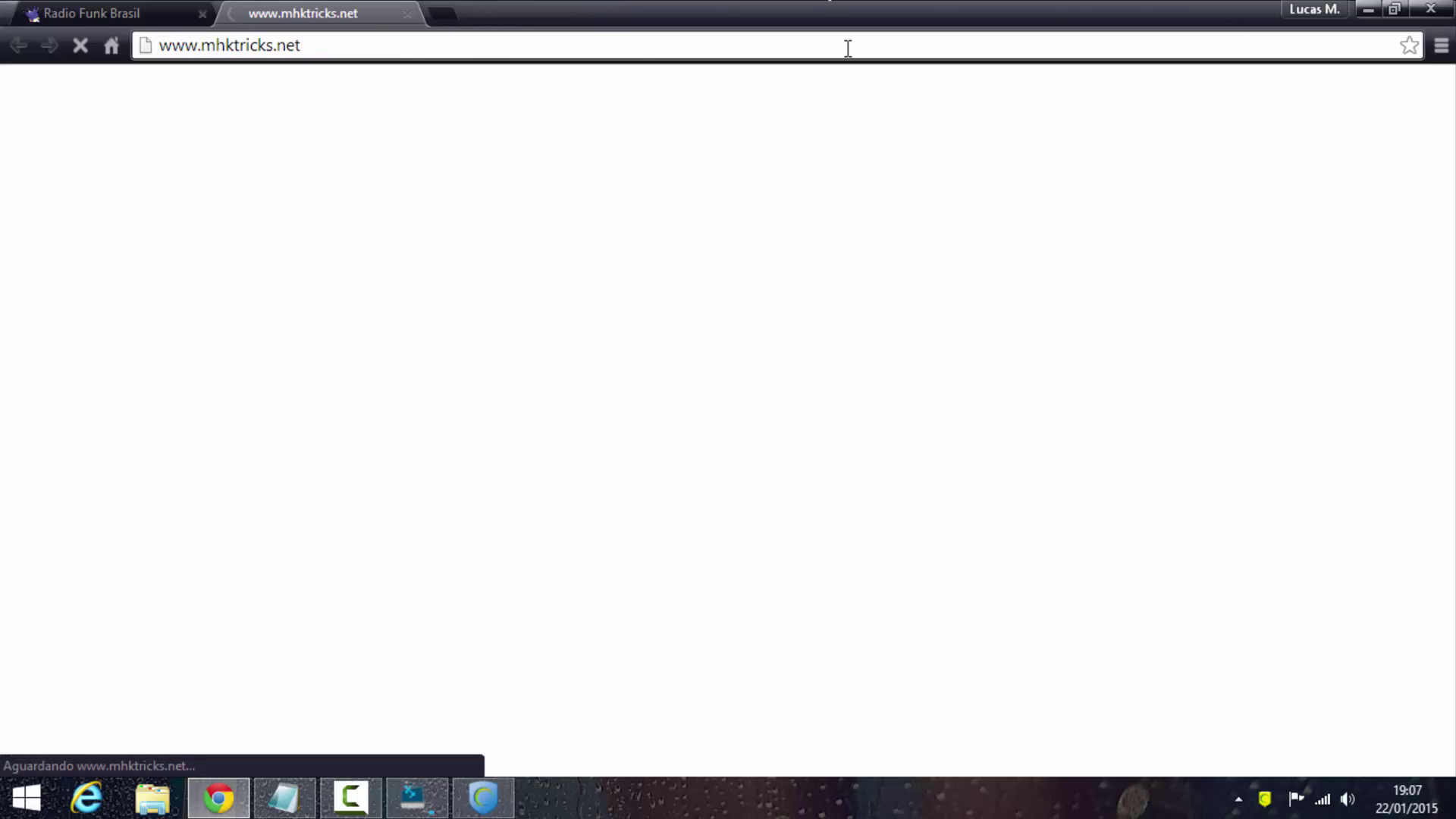
click(202, 13)
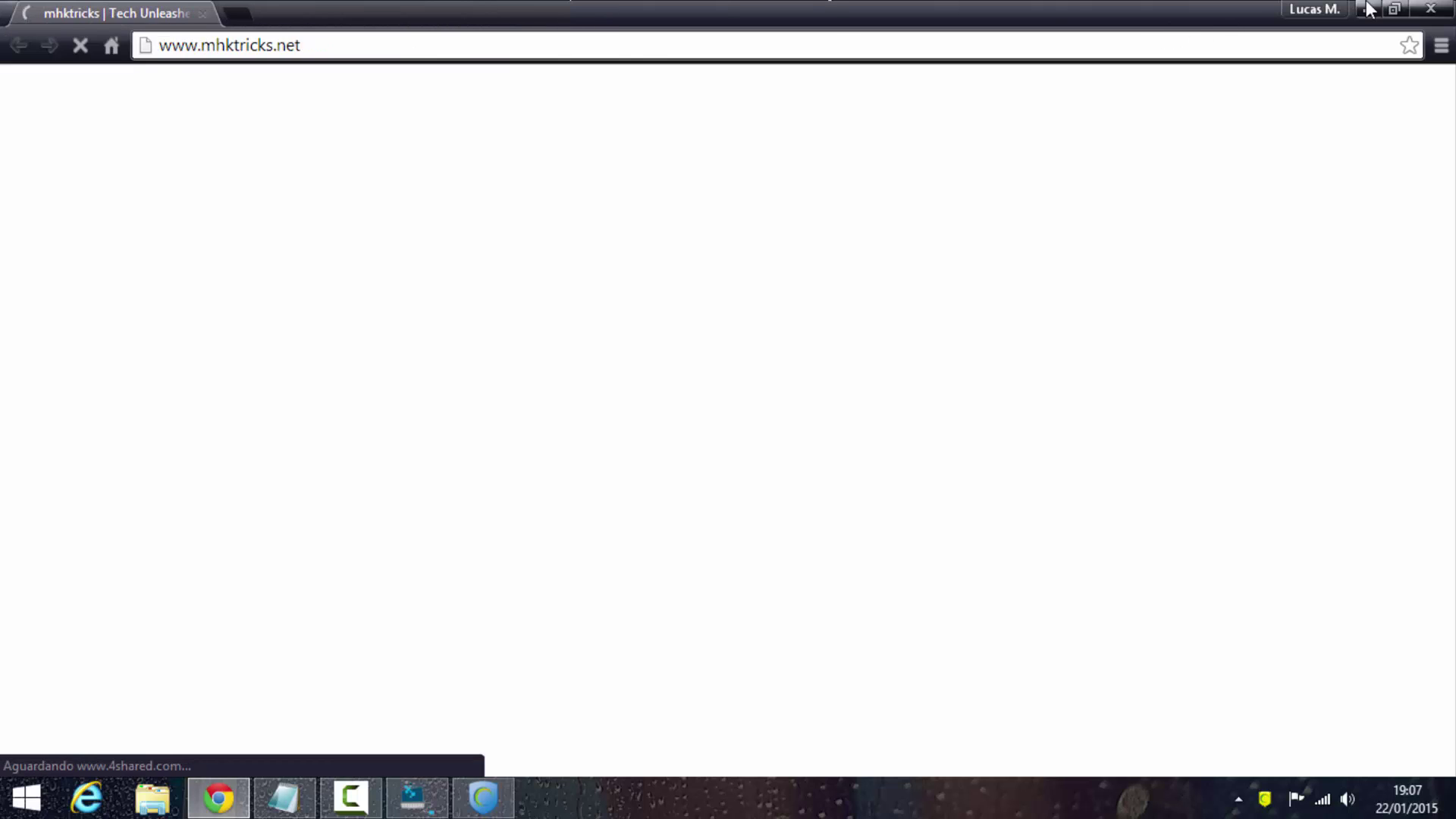
click(1431, 9)
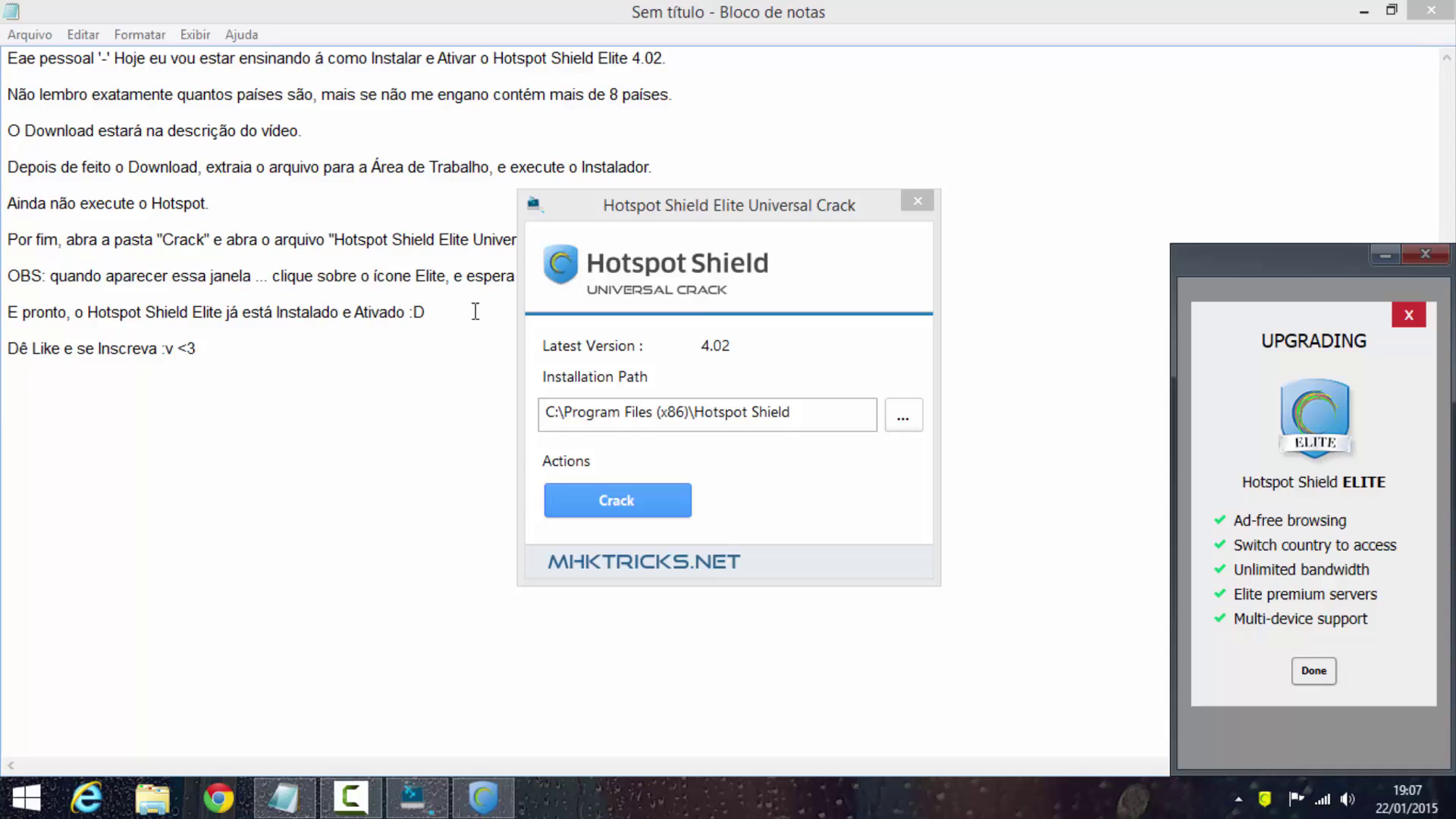
click(919, 201)
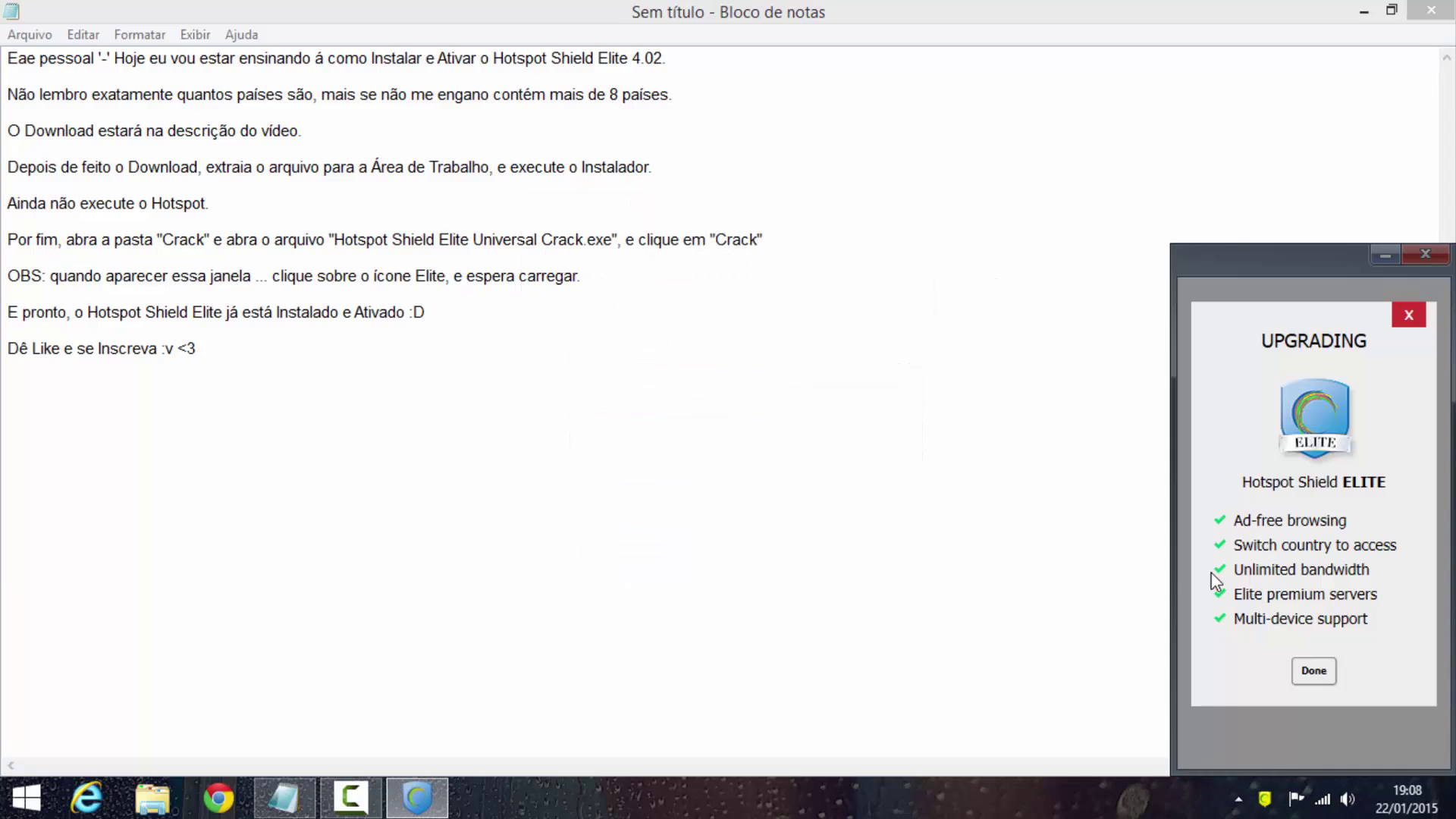
- Add the line 'Clique en "Done".' below the OBS note in Notepad
click(740, 293)
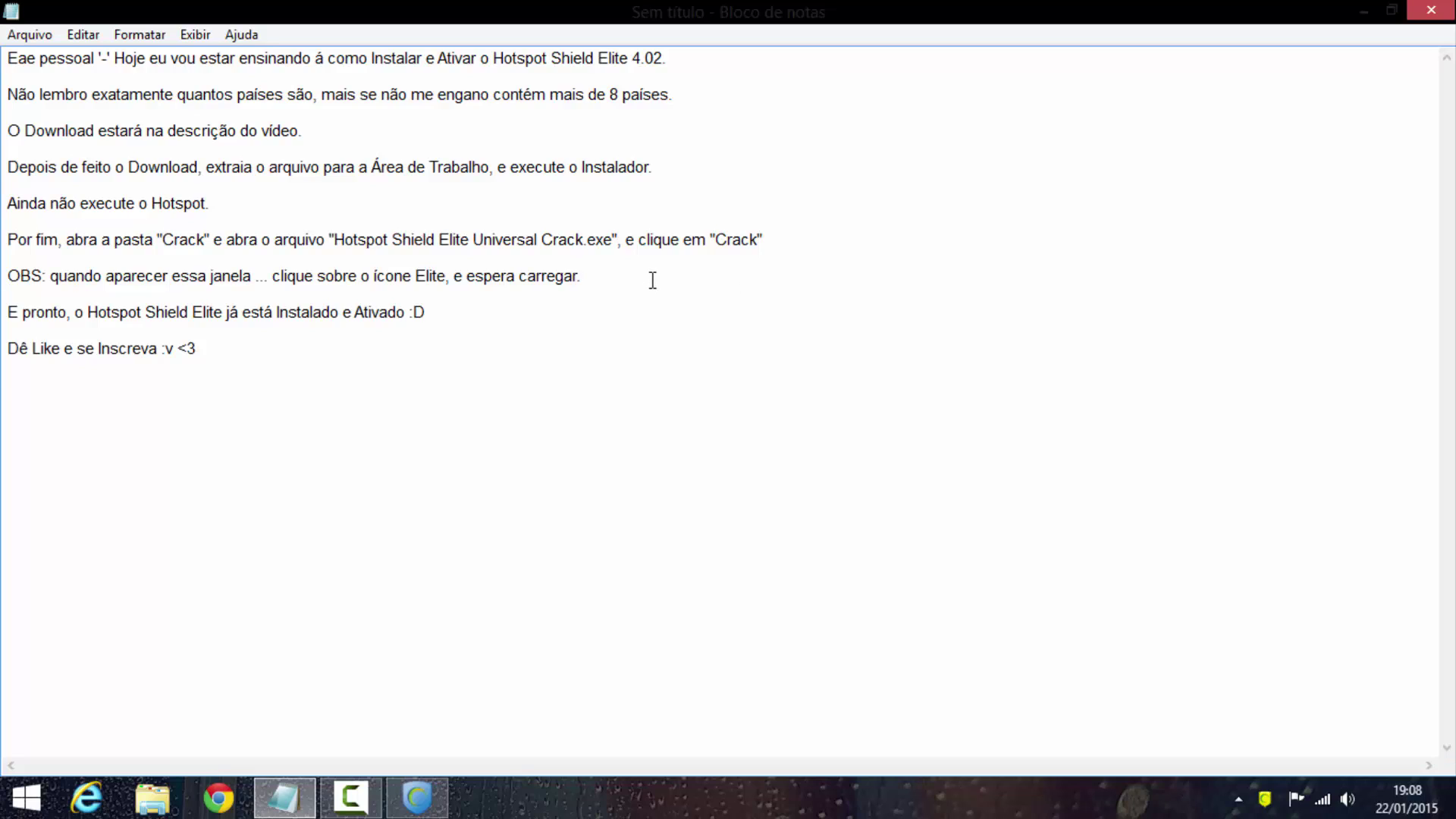
key(Return)
text(Cliq)
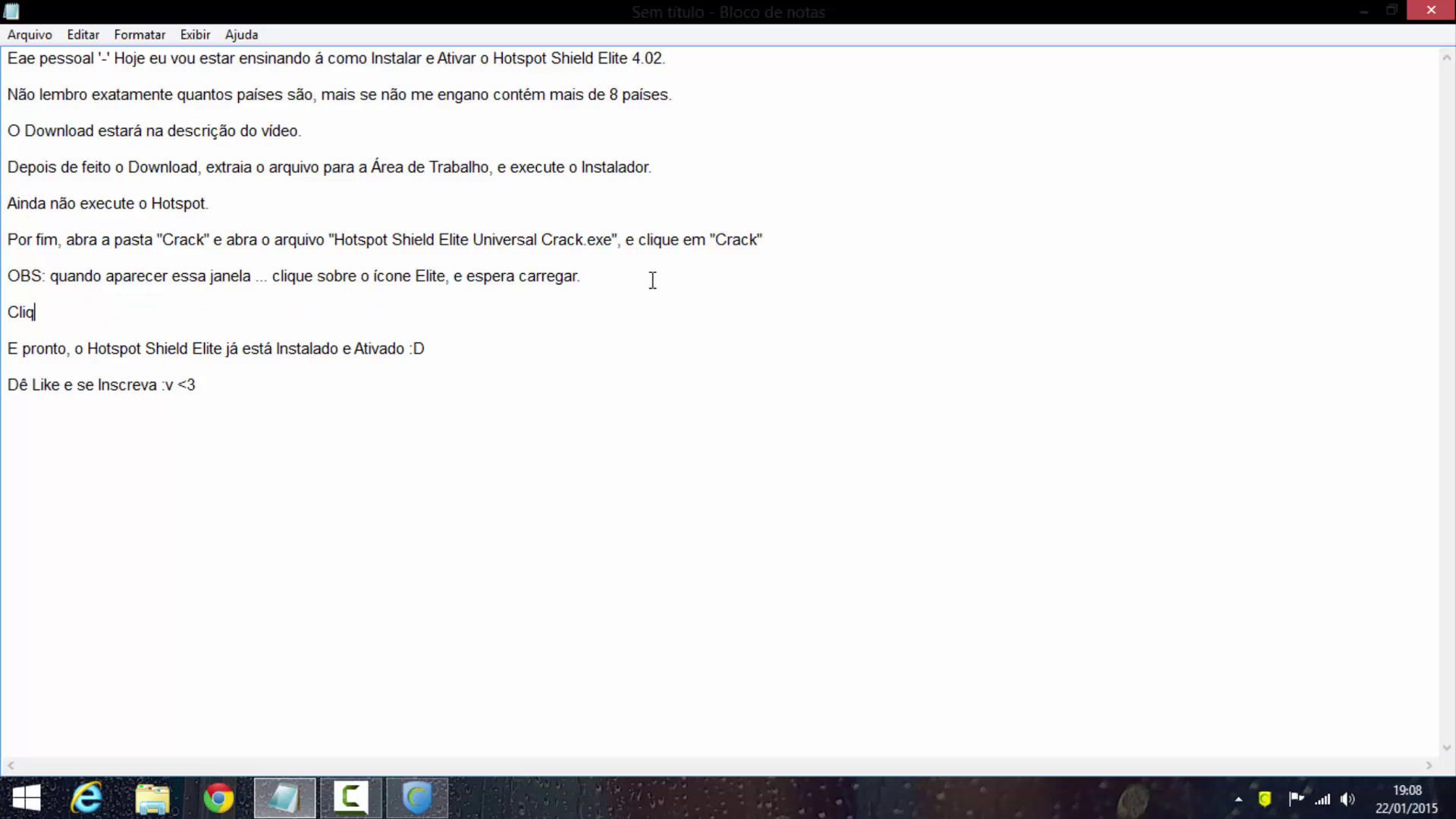
text(ue en "Done".)
- Switch to Hotspot Shield, finish the ELITE upgrade notice with Done, and minimize Notepad
click(417, 796)
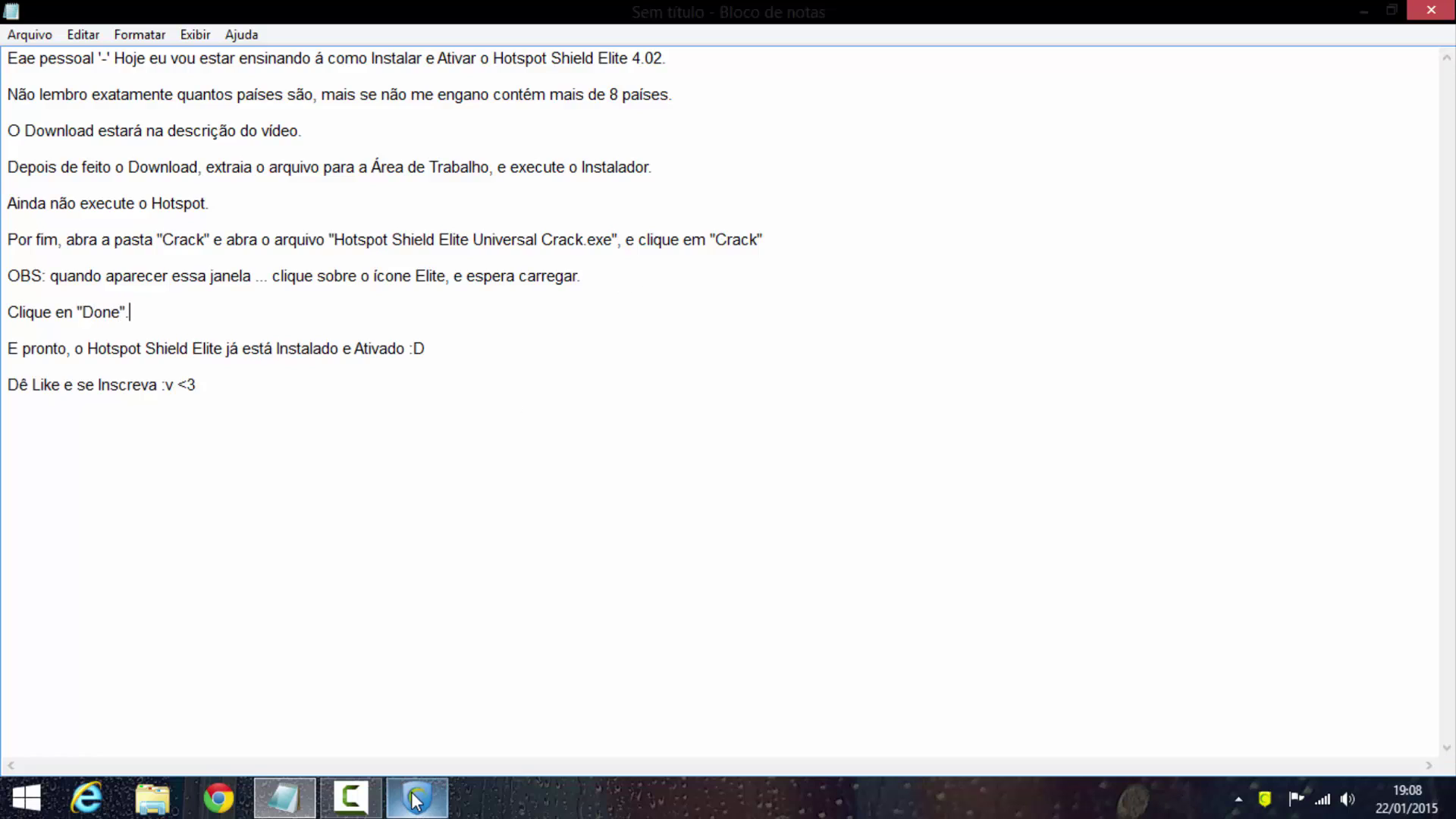
click(1316, 674)
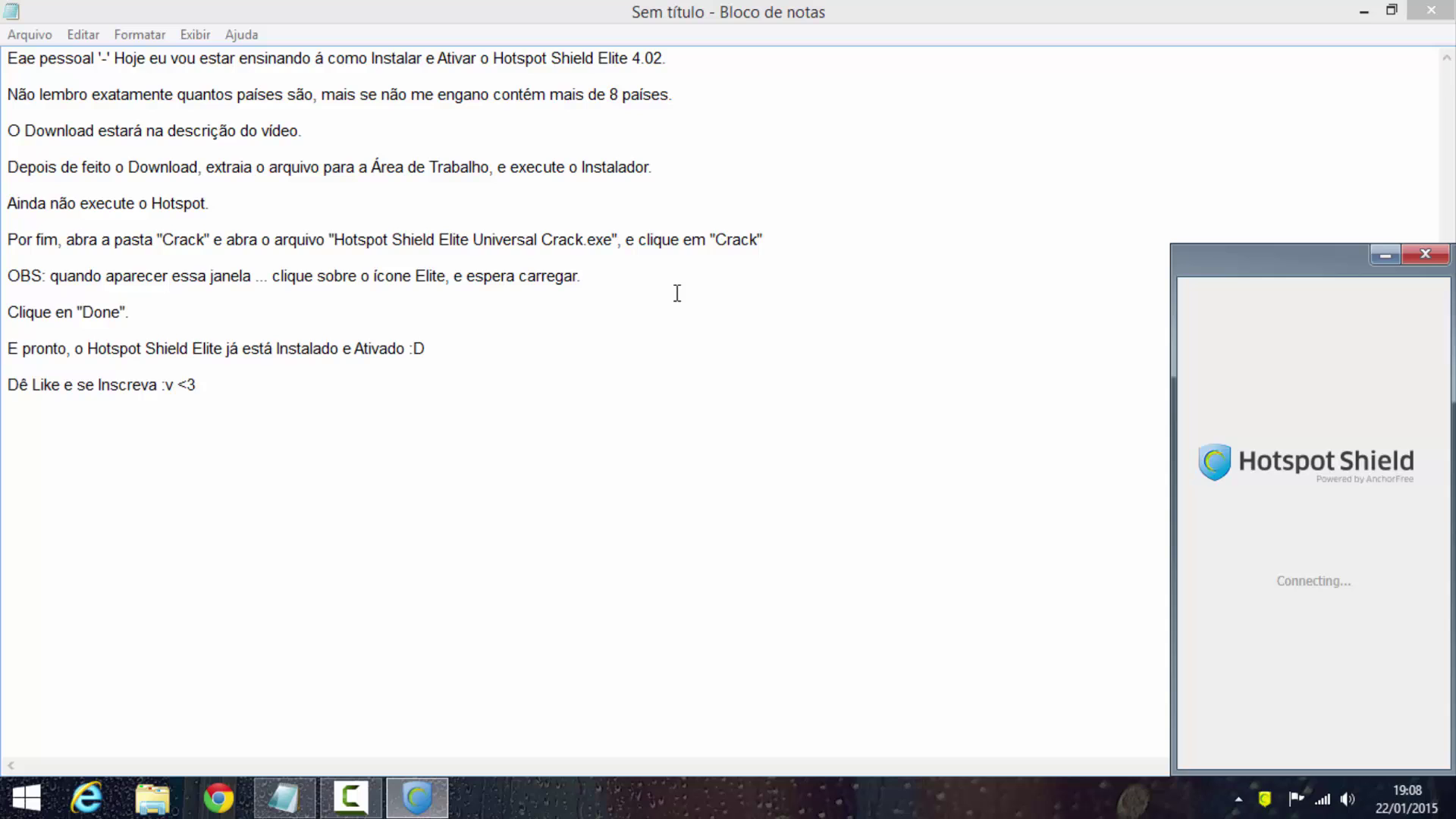
click(1363, 12)
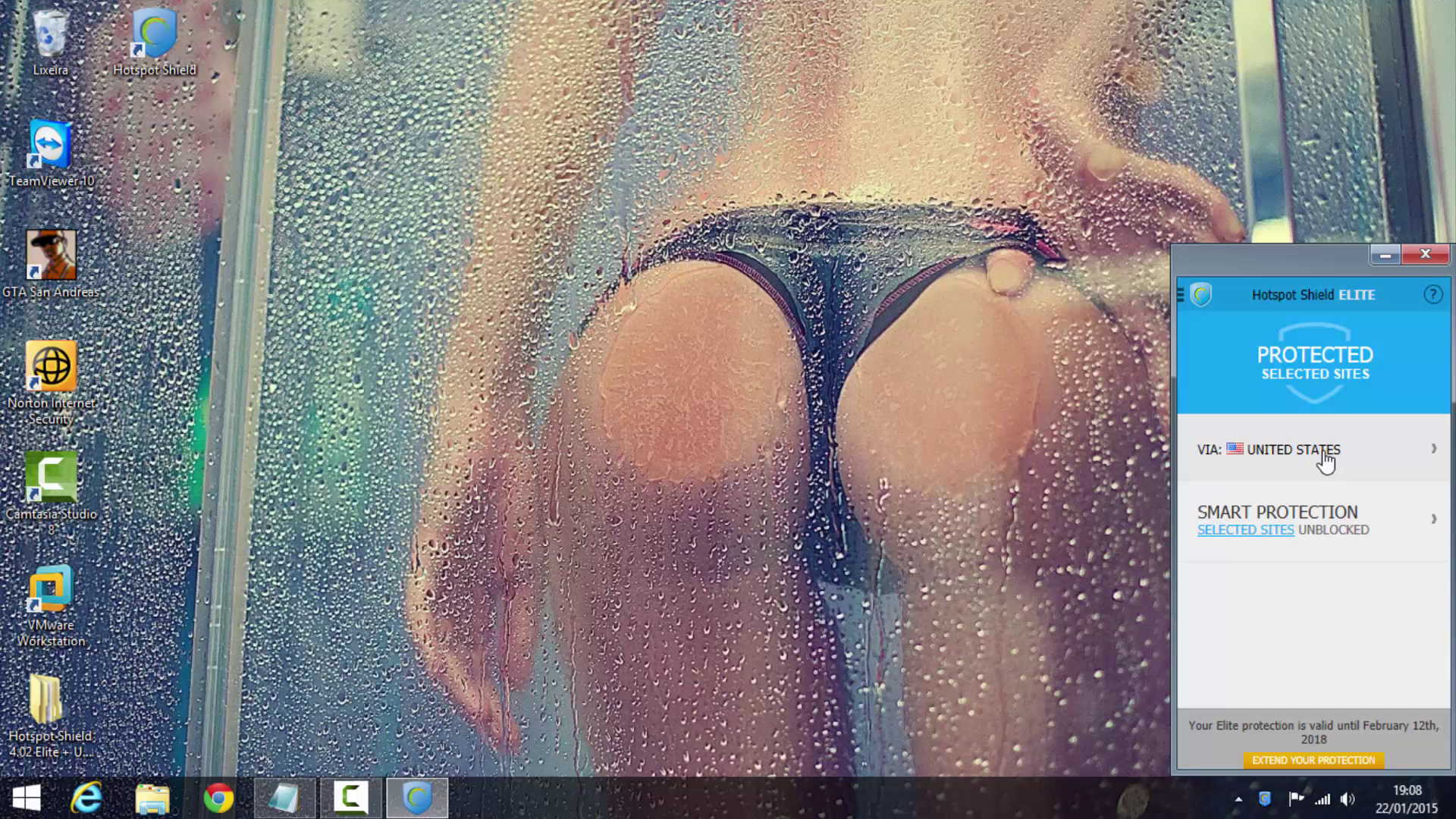
- View the list of virtual locations in Hotspot Shield, and set the protection mode to Full
click(1441, 452)
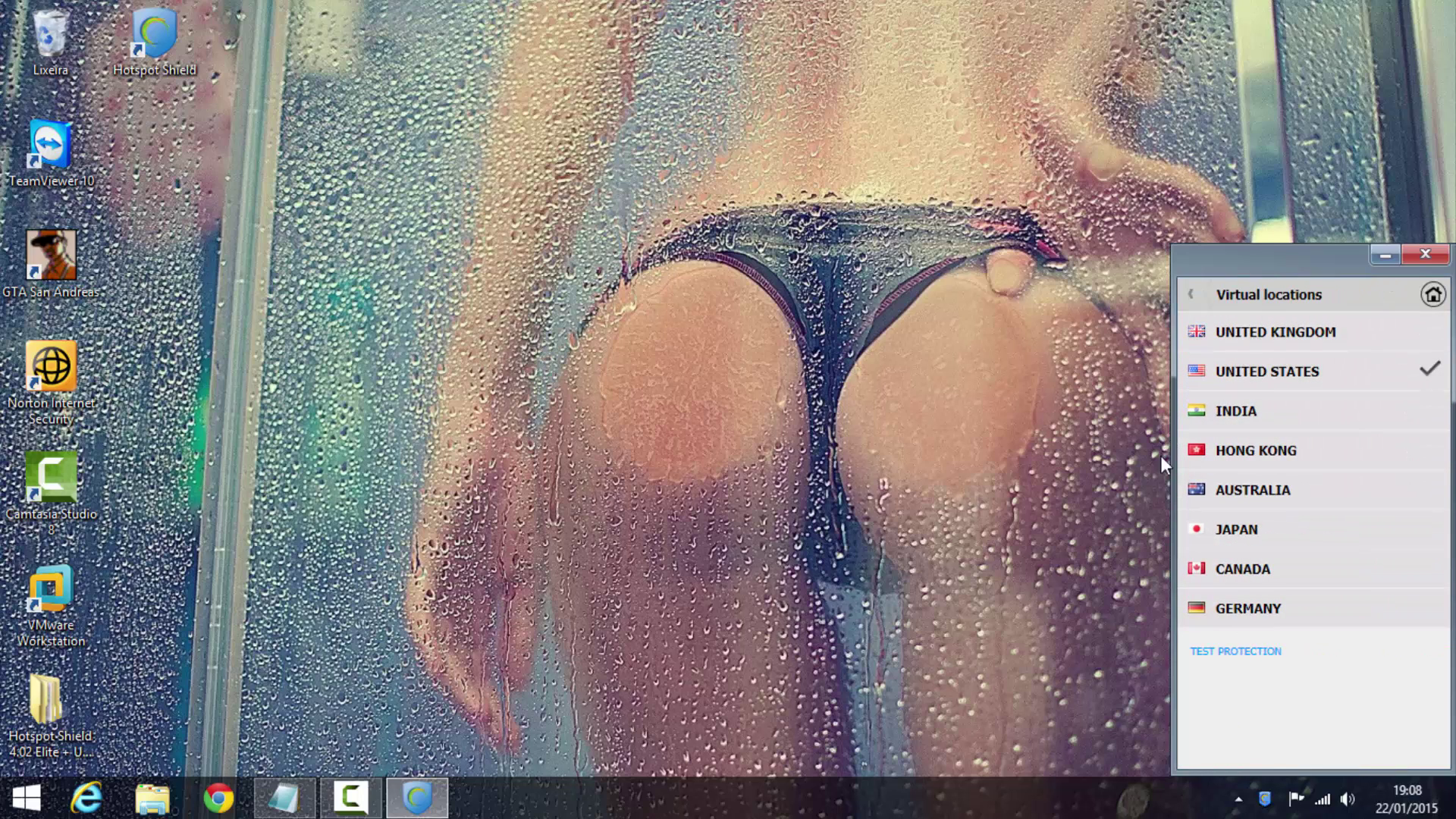
click(1195, 304)
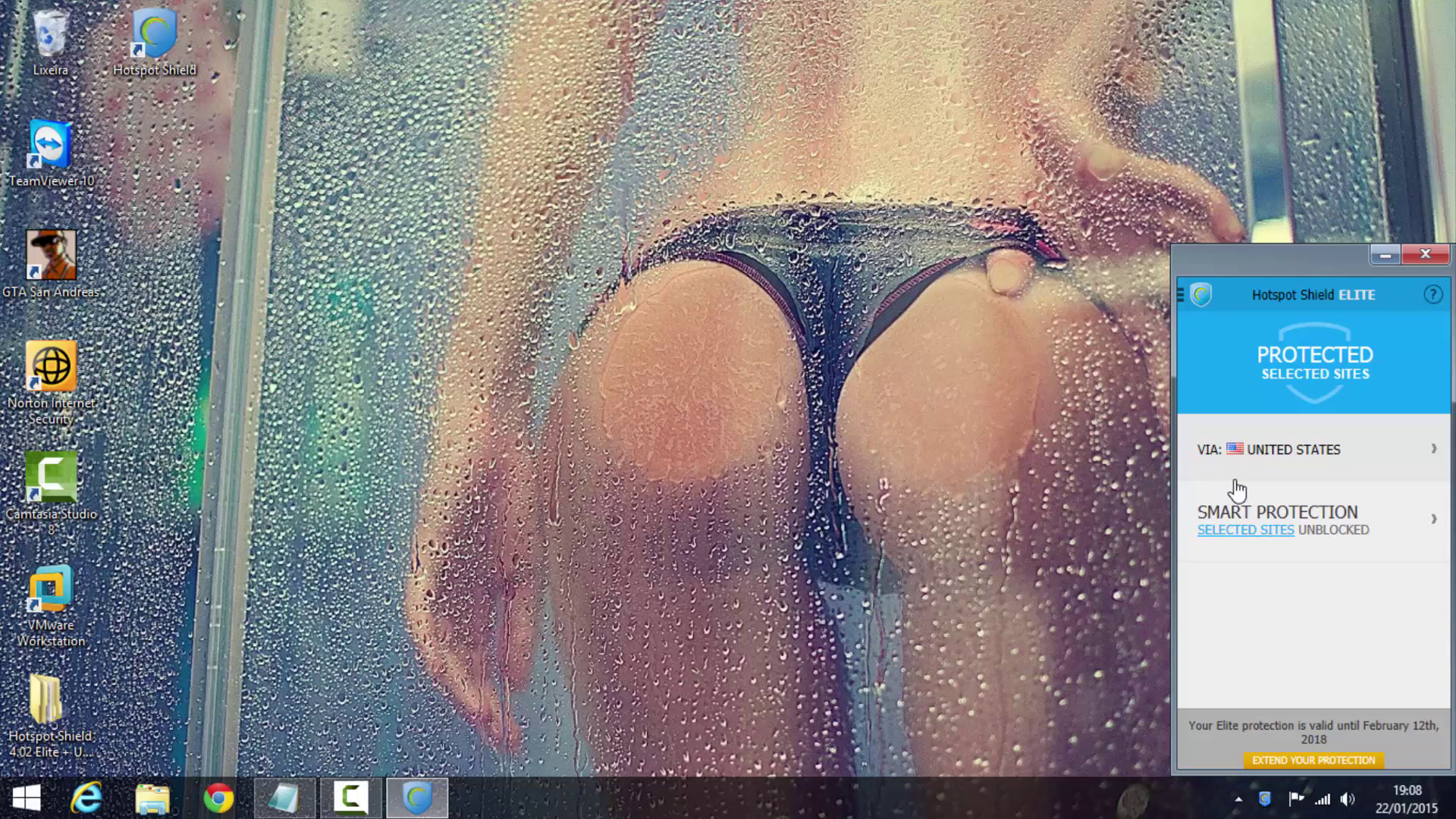
click(1364, 526)
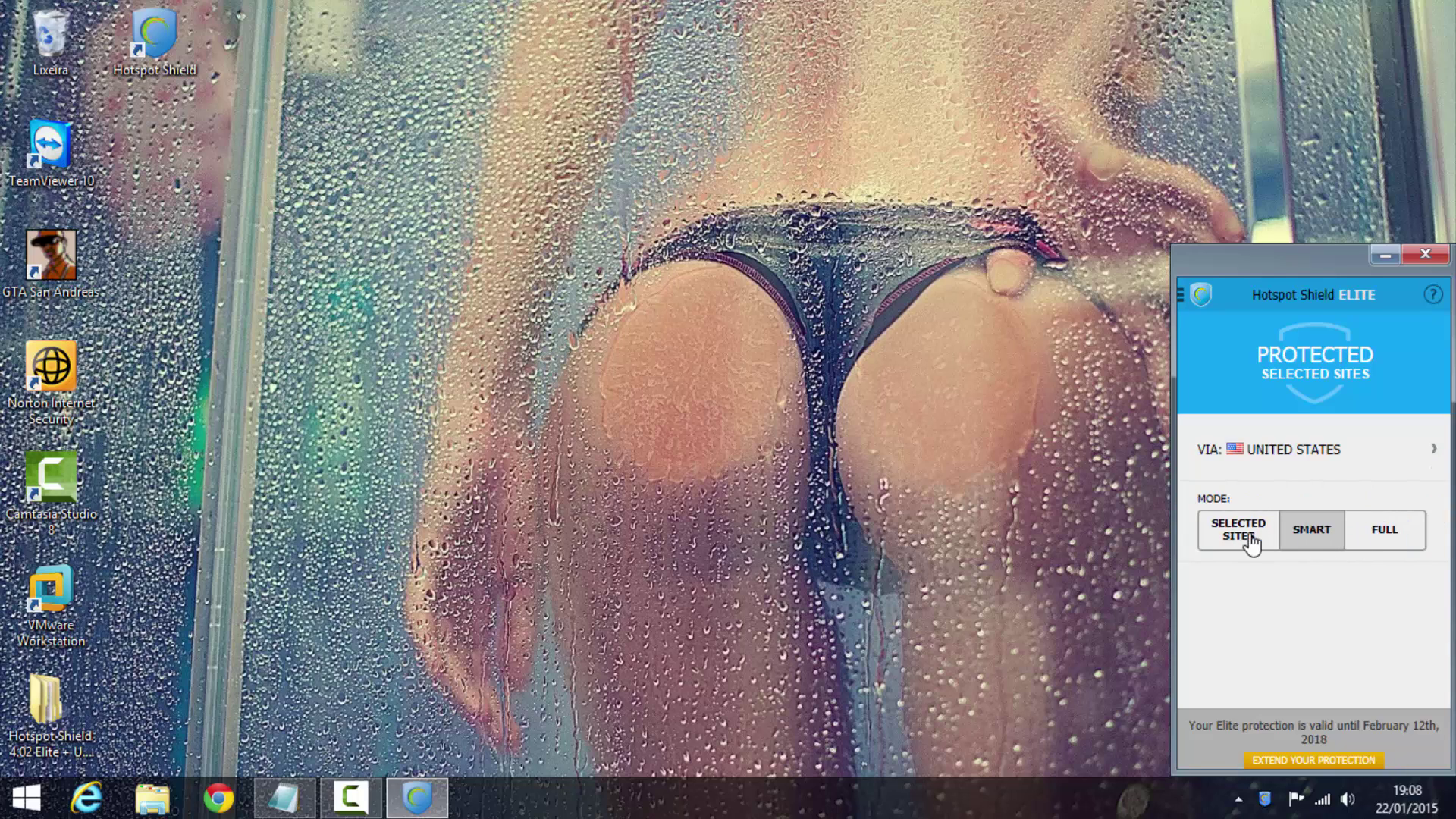
click(1382, 541)
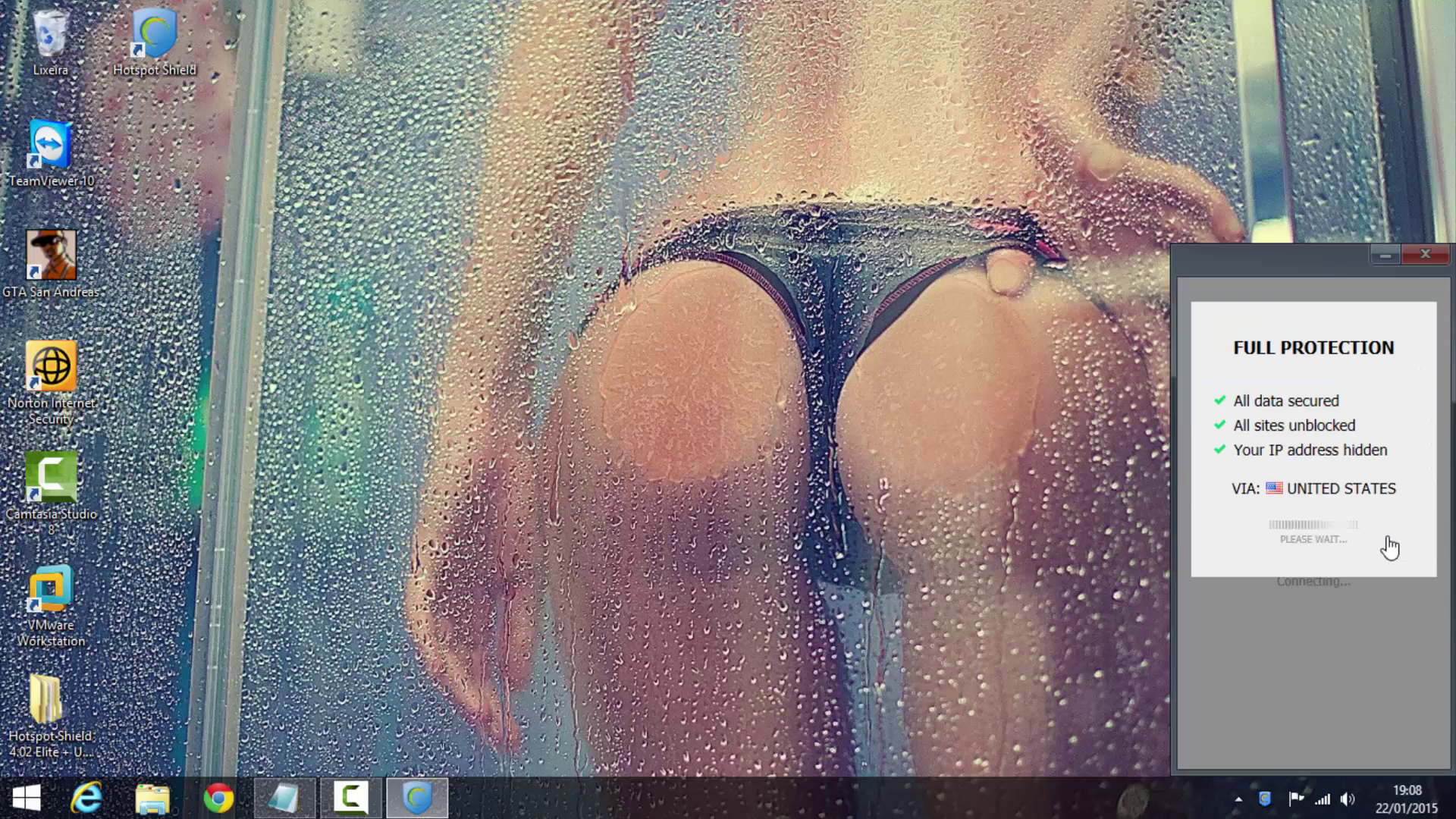